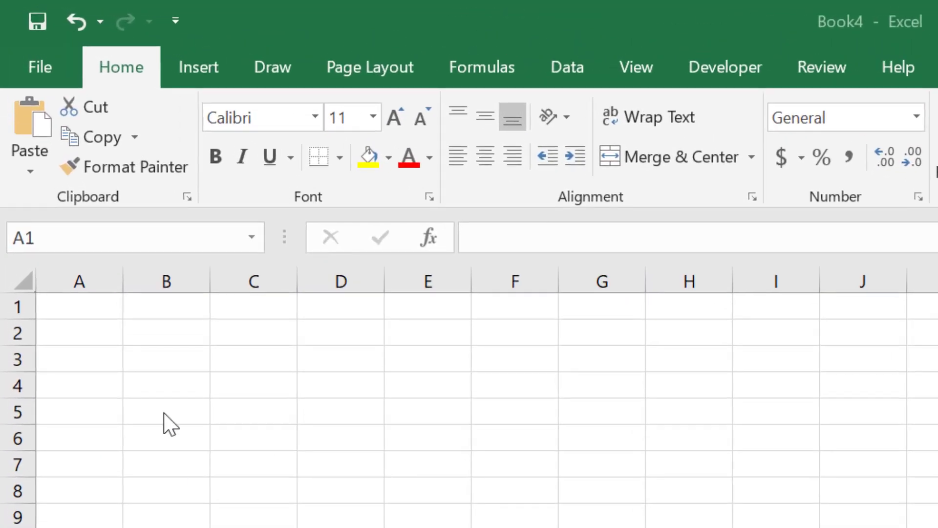
Step: Enter the title "Fred's Filaments" in cell A1
left_click(84, 315)
type("Fred's ")
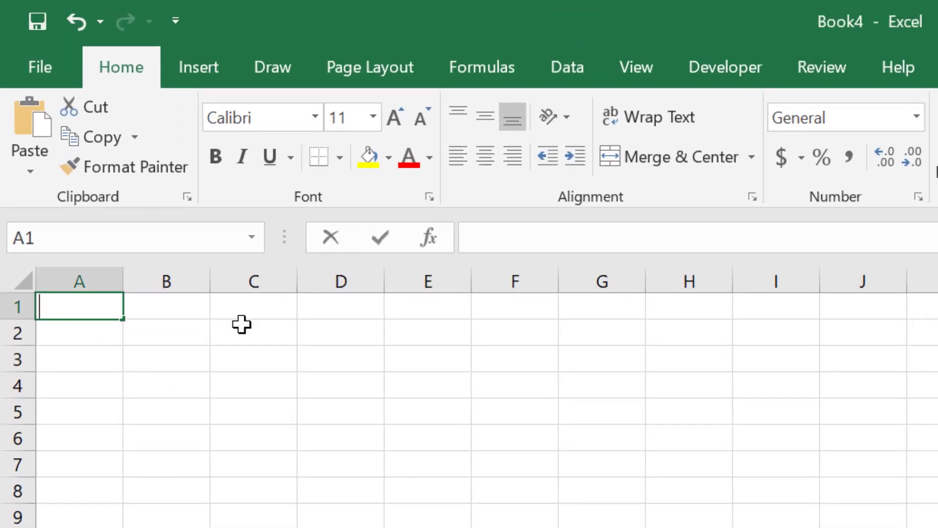
type("Filaments")
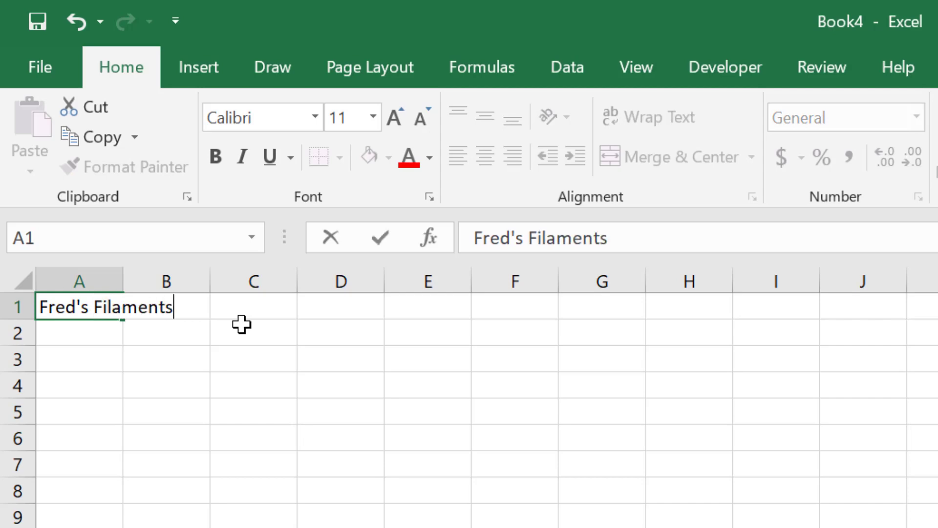
key("Return")
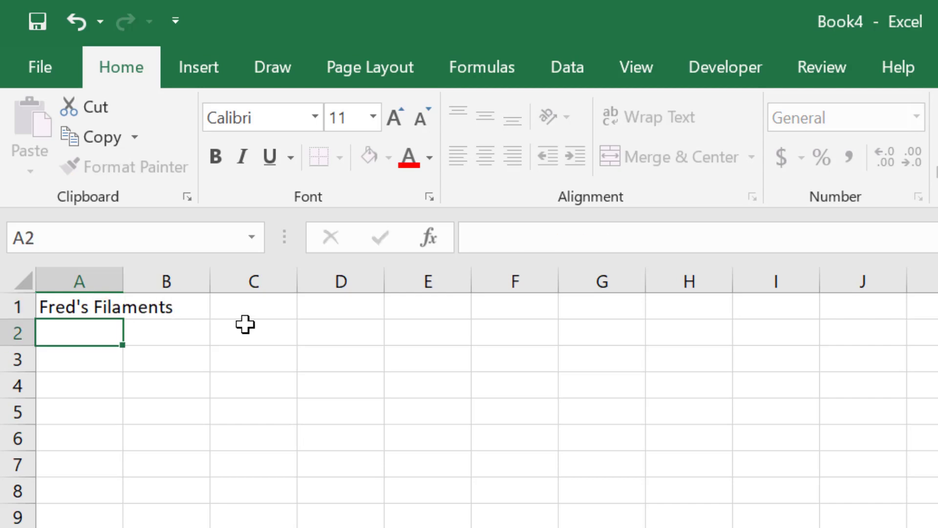
Step: Enter the label "Sales Price" in cell A3, leaving row 2 blank below the title
key("Return")
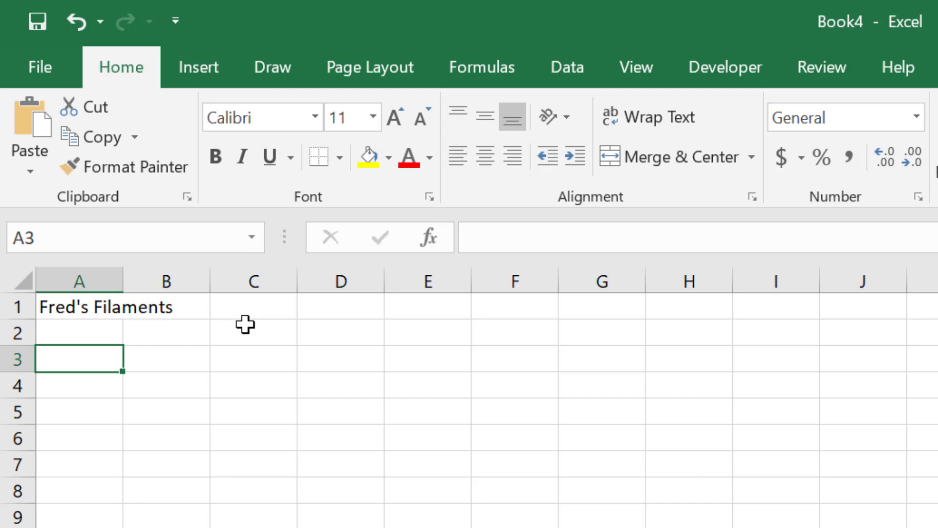
type("S")
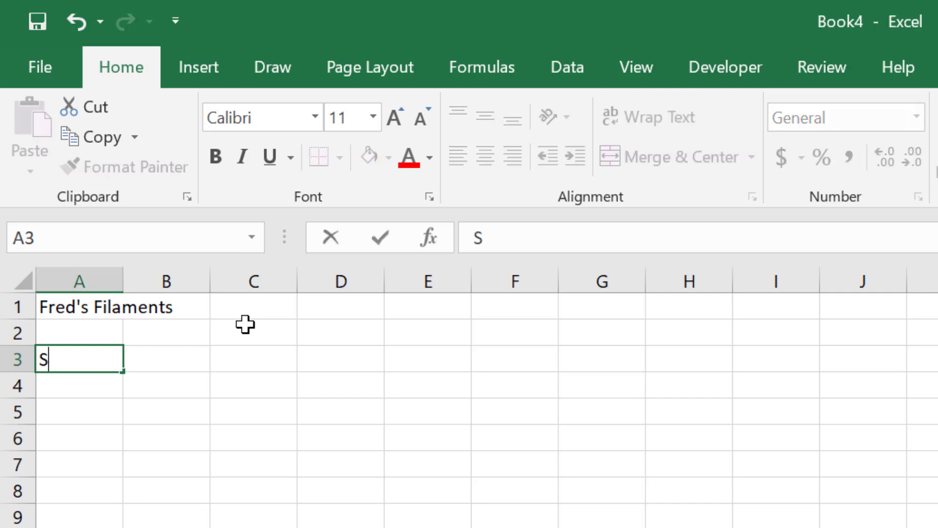
type("ales Price")
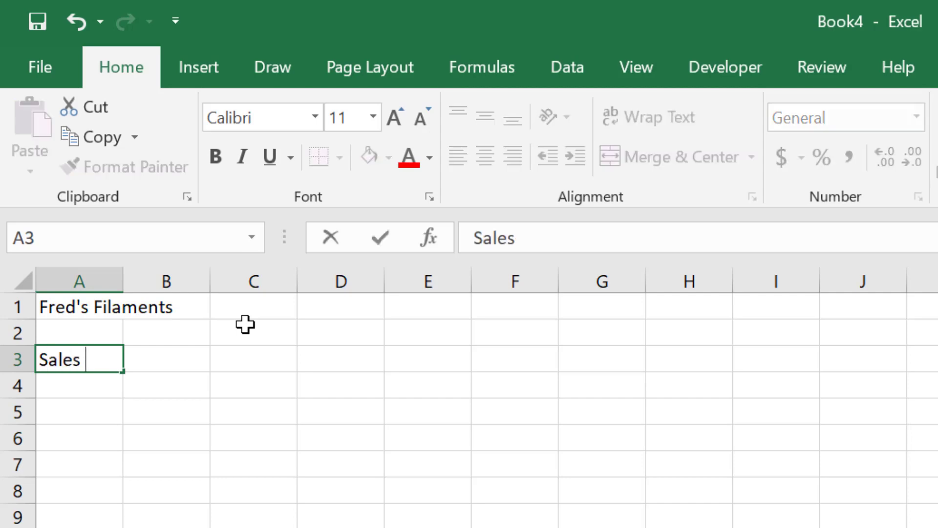
key("Return")
key("Return")
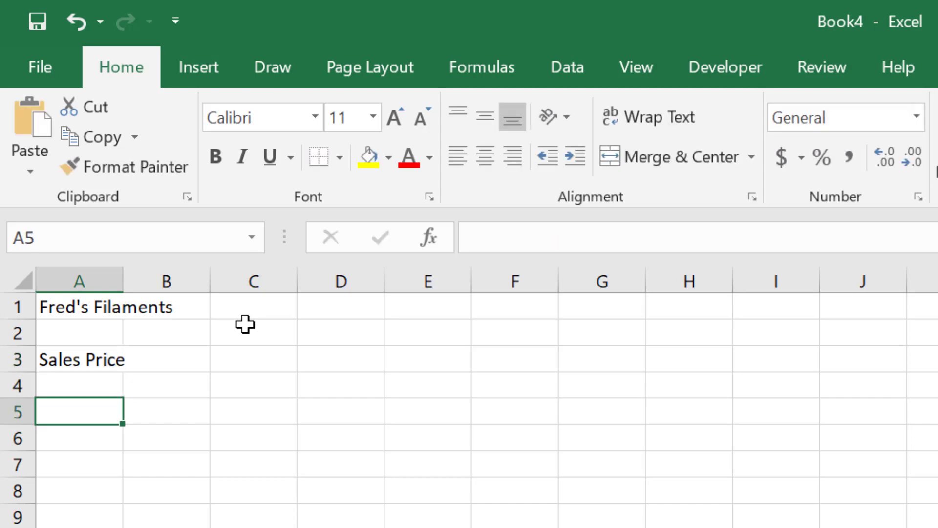
Step: Enter the section heading "Fixed Costs" in cell A5
type("Fixed ")
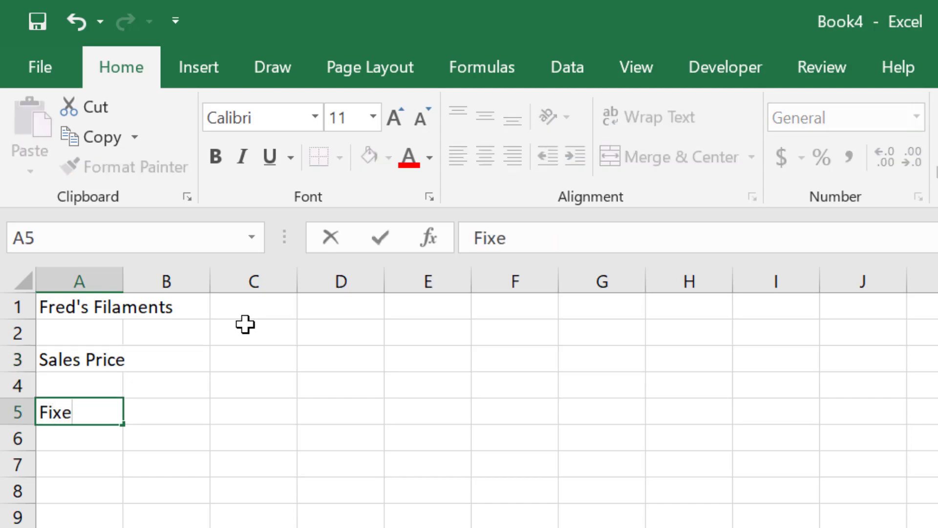
type("Costs")
key("Return")
key("Return")
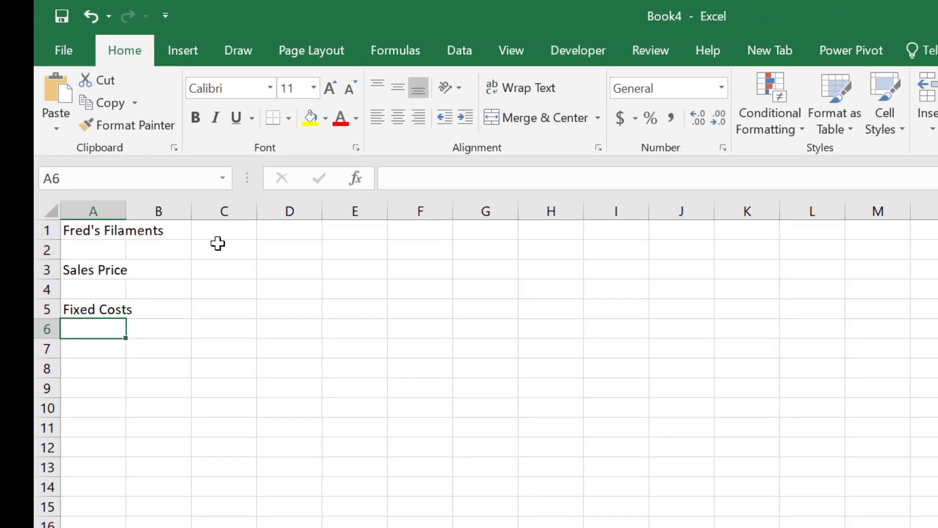
Step: Enter the section heading "Variable Costs" in cell A11, leaving rows 6 to 10 free for the fixed cost items
key("Return")
key("Return")
key("Return")
key("Return")
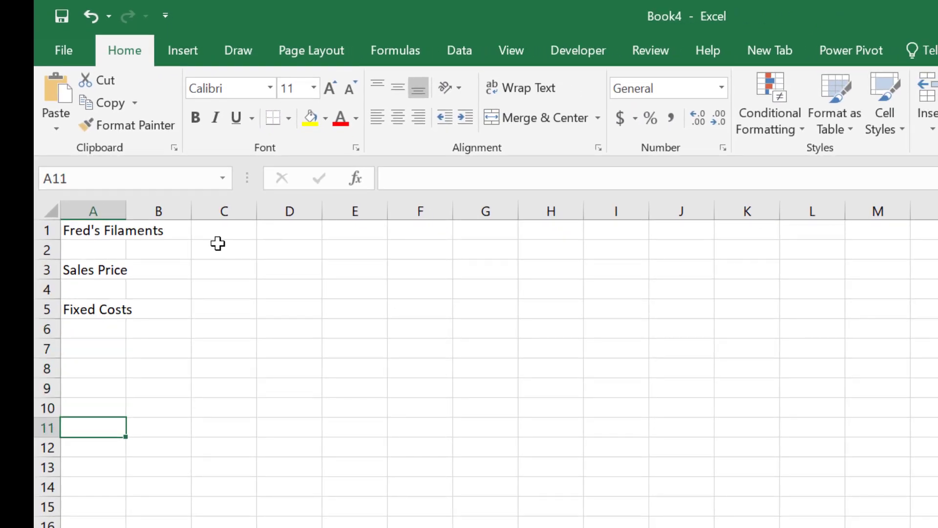
type("Variable")
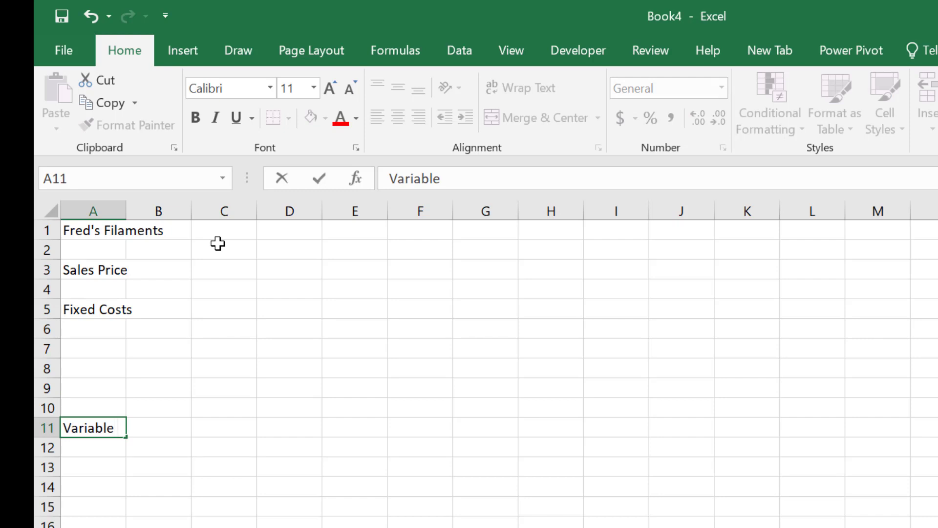
type(" Costs")
key("Return")
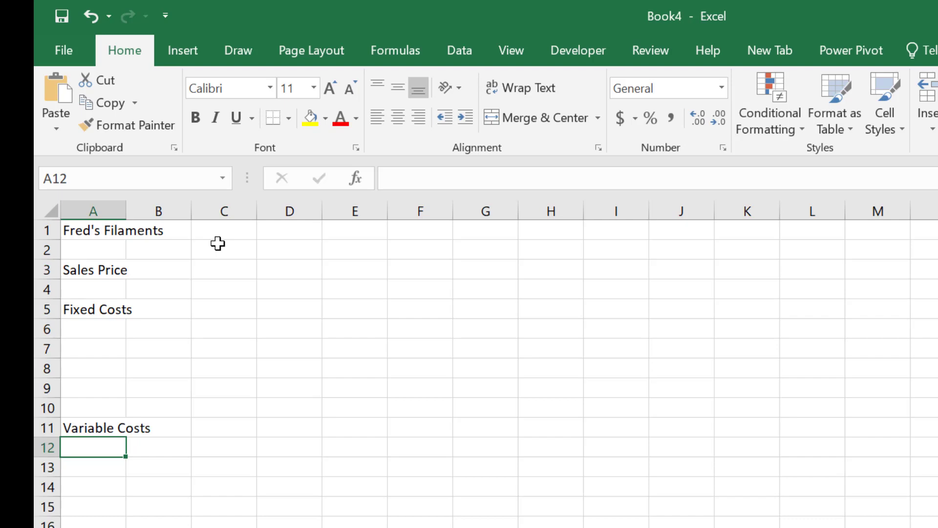
Step: Enter "Building Rent" in cell A6 as the first item under Fixed Costs
key("Up")
key("Up")
key("Up")
key("Up")
key("Up")
key("Up")
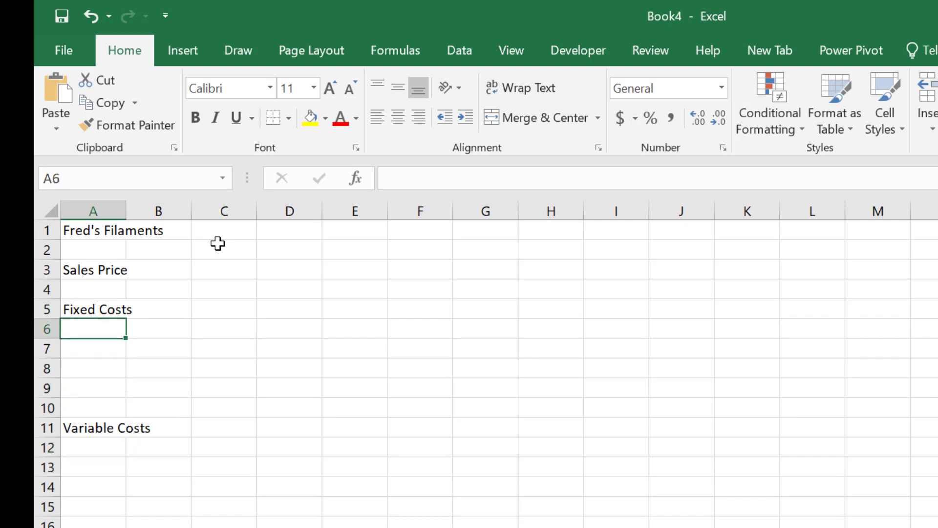
type("Builsin")
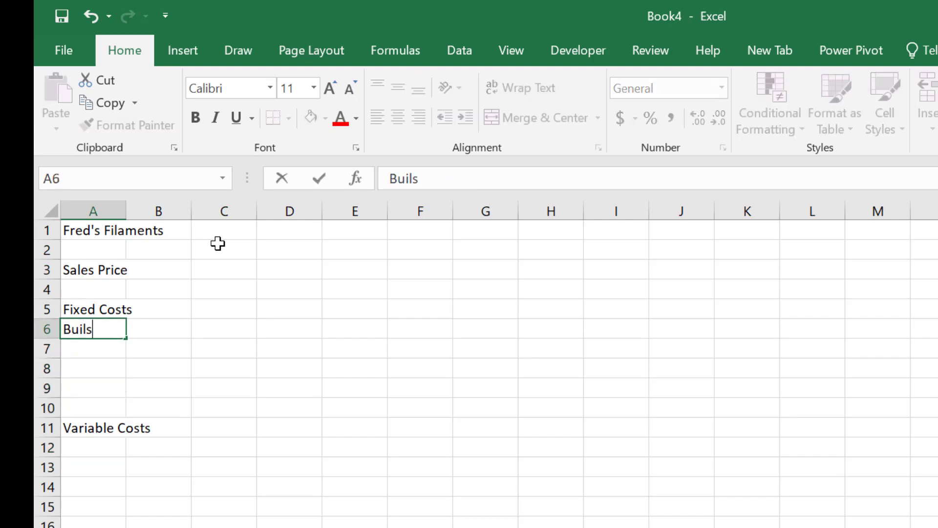
key("BackSpace")
key("BackSpace")
key("BackSpace")
type("ding Rent")
key("Return")
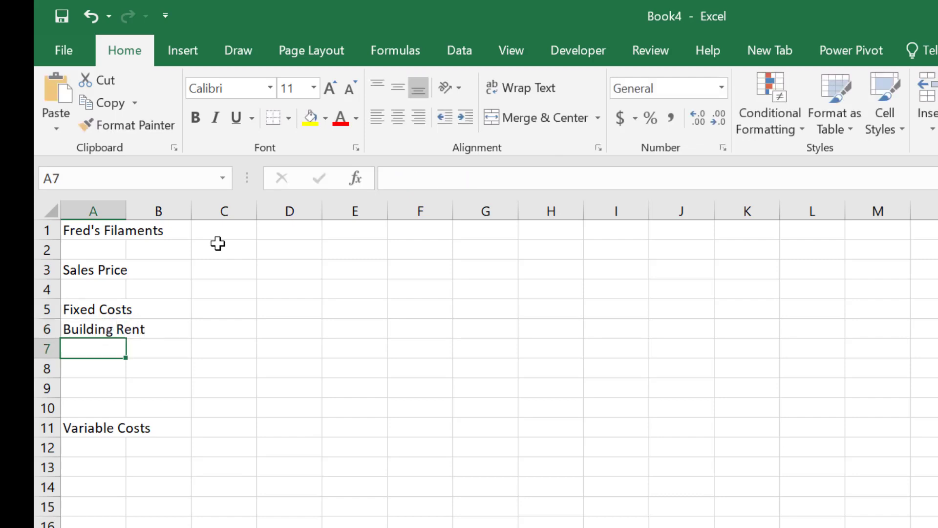
Step: Enter "Salaries (5 employees)" in cell A7, below Building Rent
type("Salar")
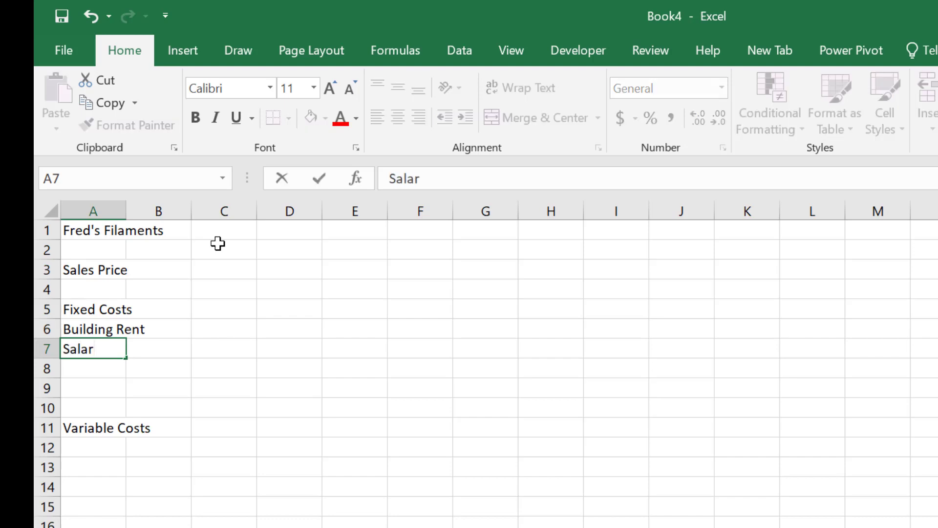
type("ies (5")
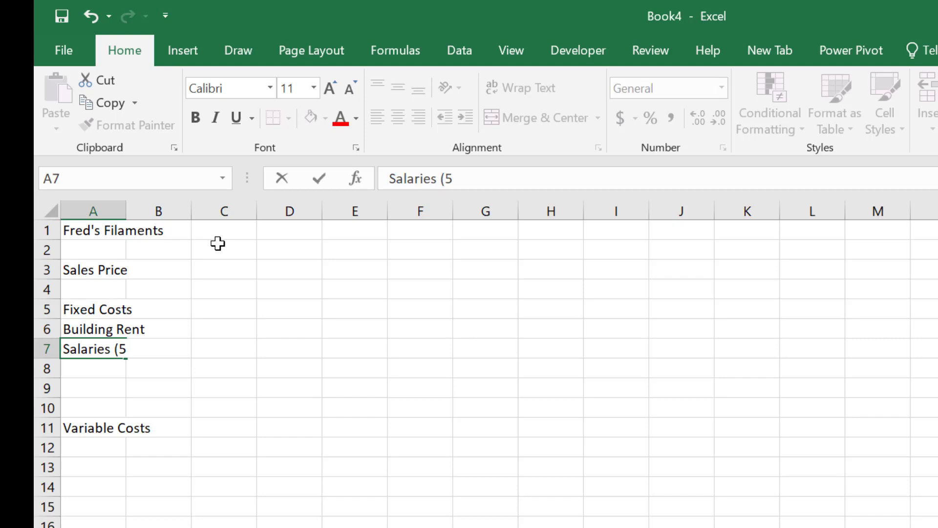
type(" p")
key("BackSpace")
type("empl")
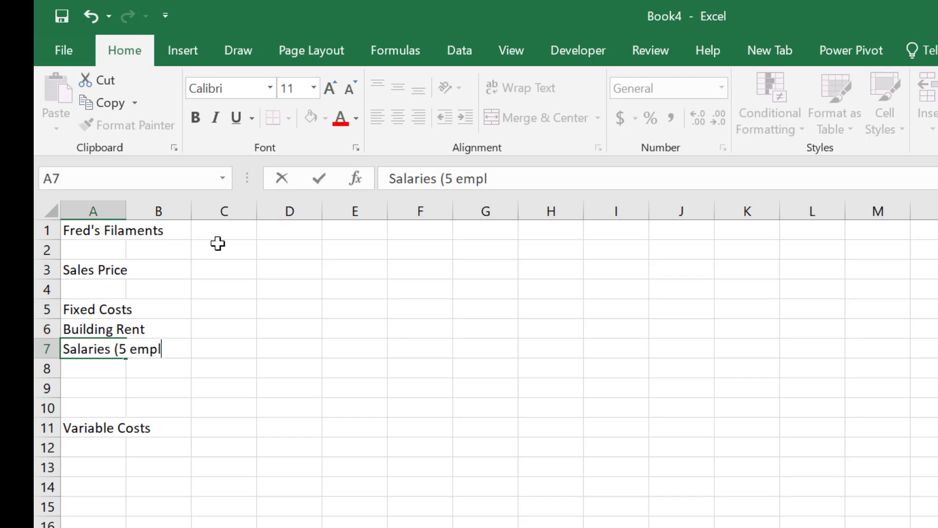
type("oyee")
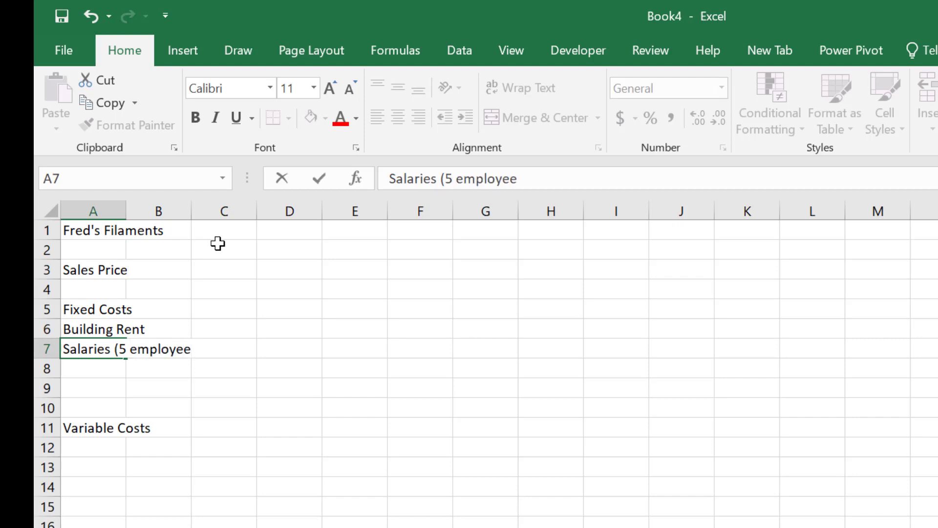
type("s)")
key("ctrl+Return")
key("Right")
key("Right")
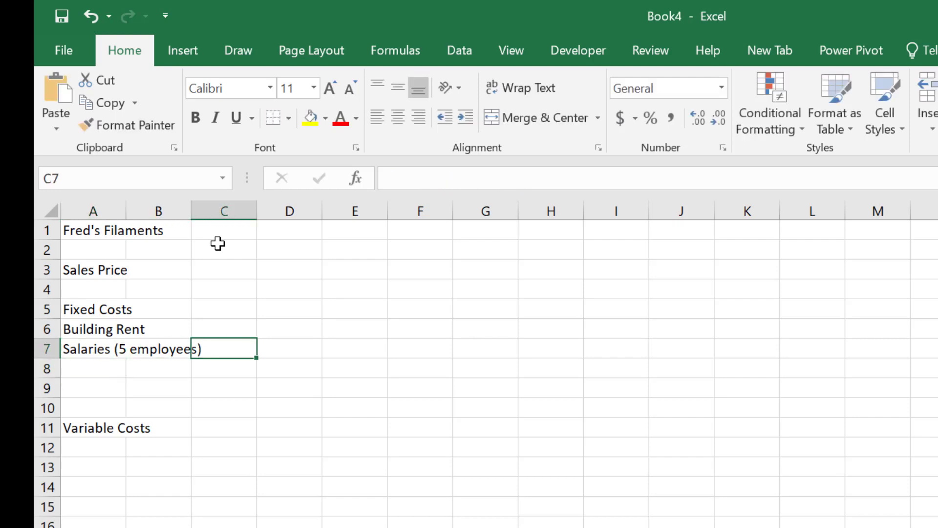
key("Right")
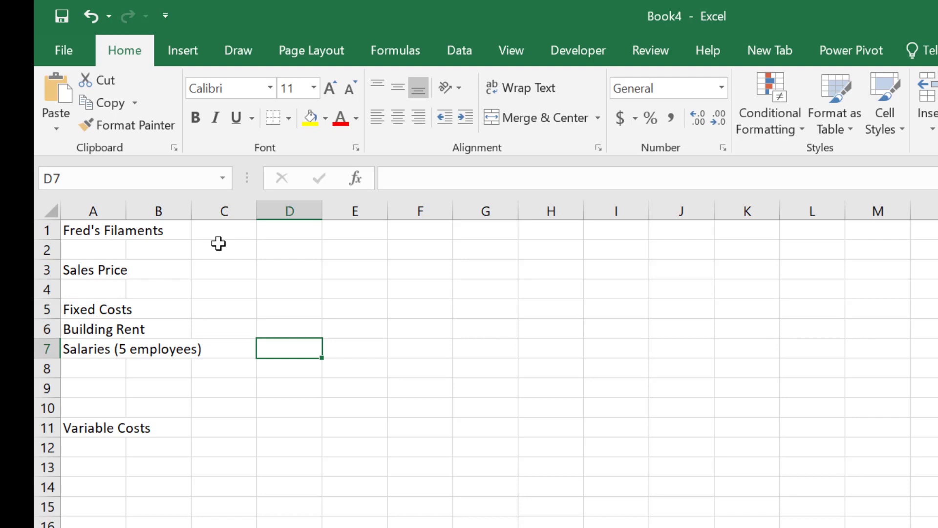
Step: Enter the label "Total Fixed Costs" in cell A8, below the salaries item
key("Left")
key("Left")
key("Left")
key("Down")
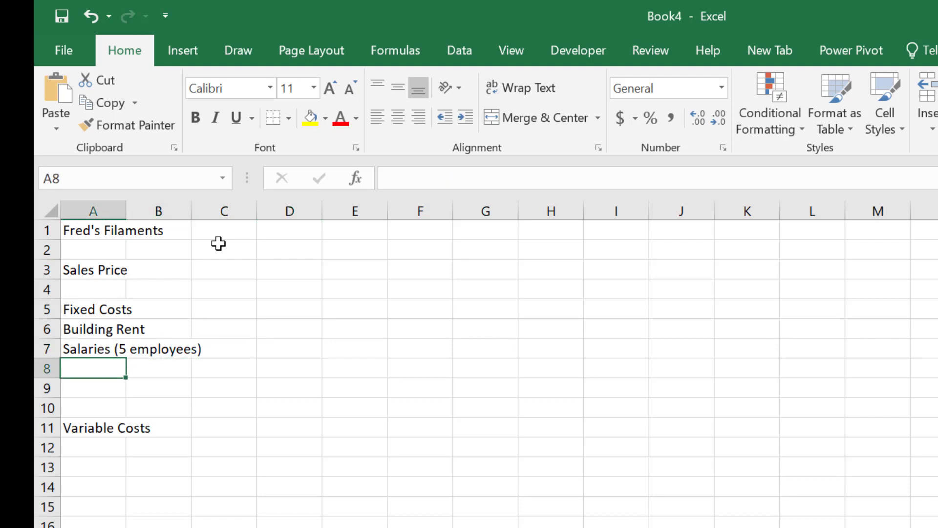
type("Total")
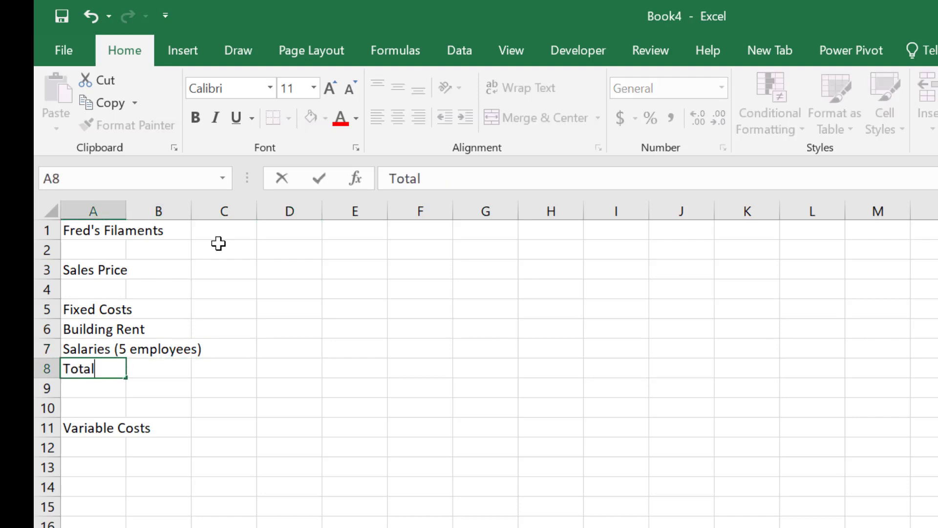
type(" Fixed Costs")
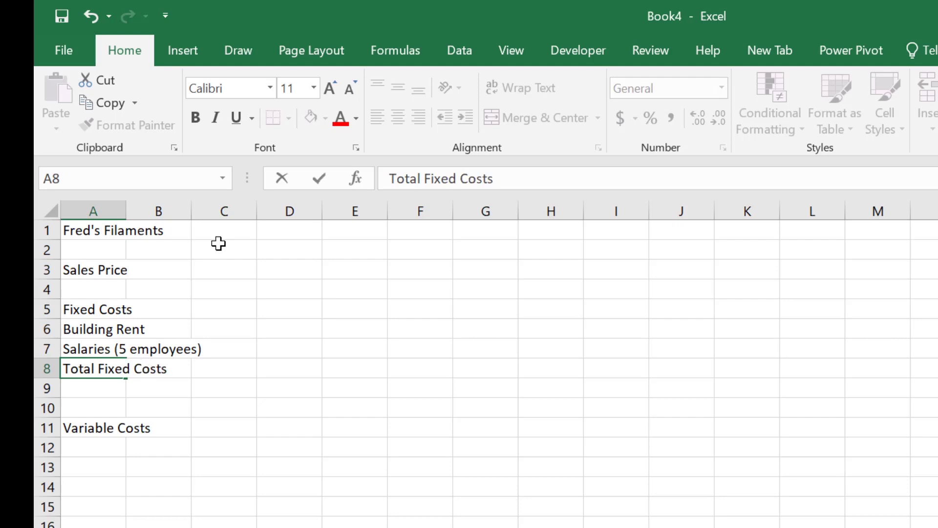
key("ctrl+Return")
Step: Enter "Spools" in cell A12 and "Filament" in cell A13 under the Variable Costs heading
key("Up")
key("Up")
key("Down")
key("Down")
key("Down")
key("Down")
key("Down")
key("Down")
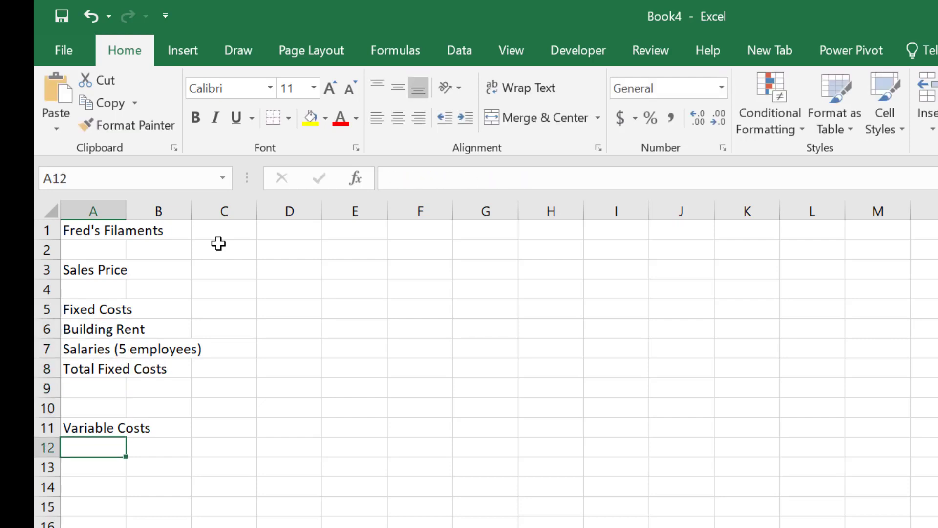
type("Spools")
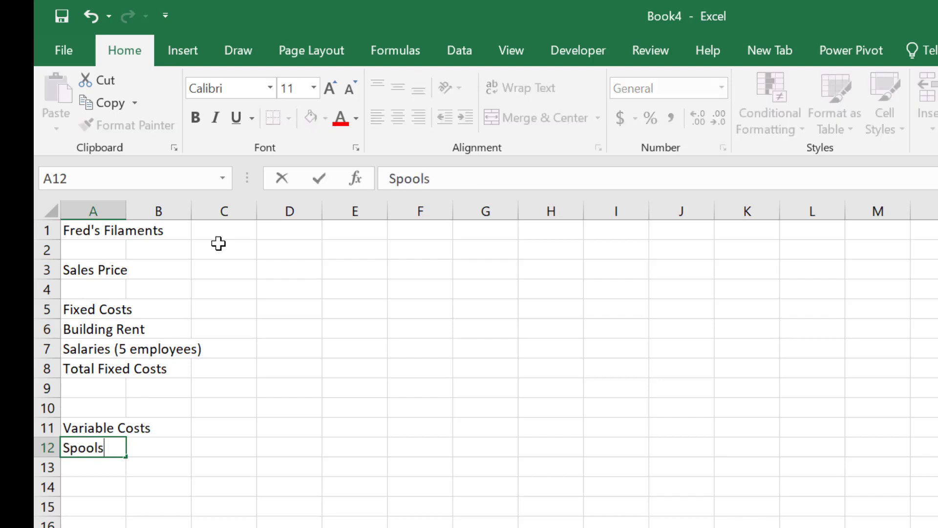
key("Return")
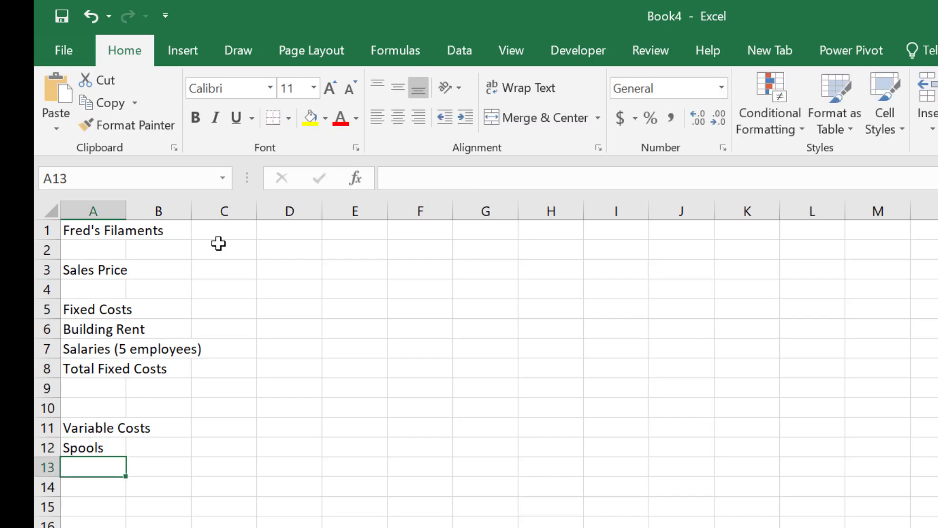
type("Filamen")
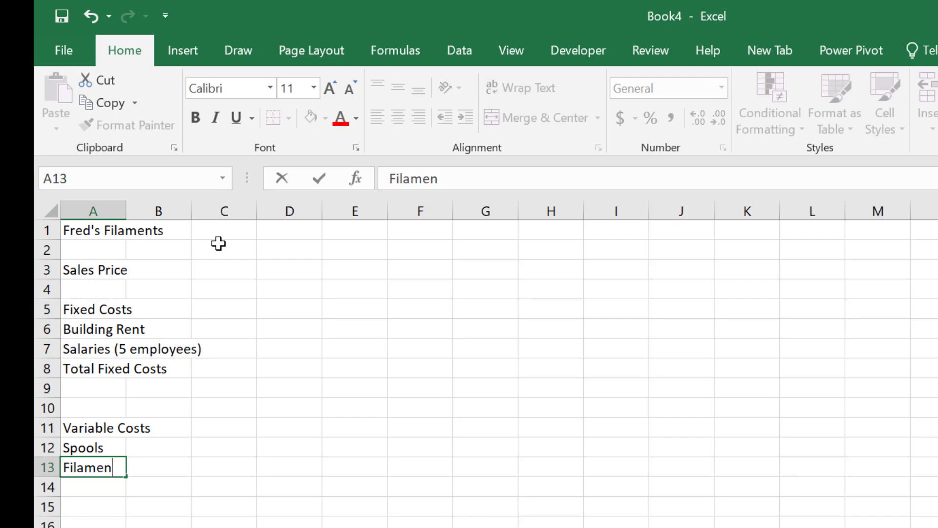
type("t")
key("Return")
Step: Enter "Shipping Costs" in cell A14, below Filament
type("Shipp")
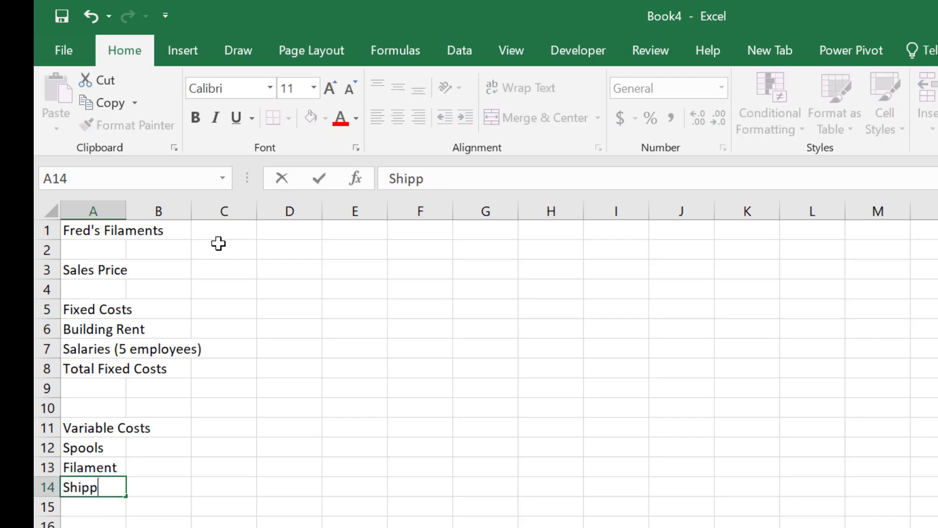
type("ing Costs")
key("Return")
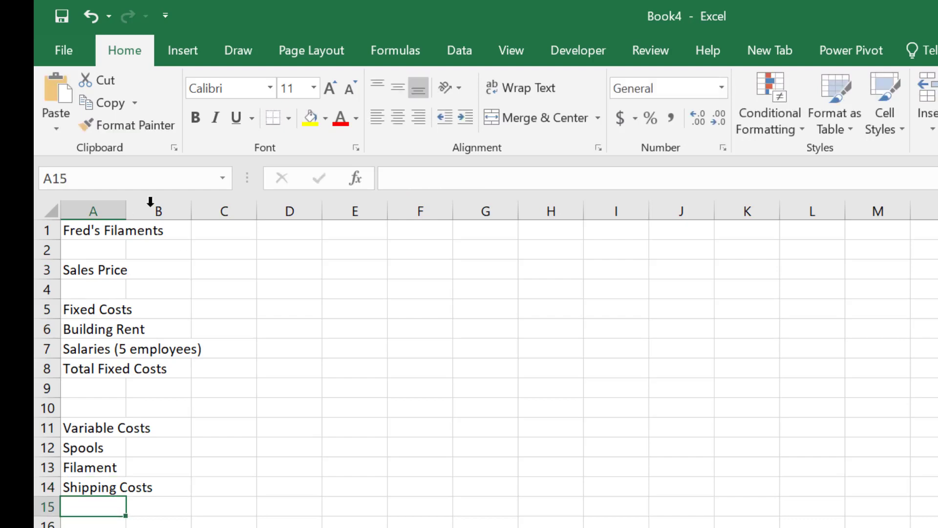
Step: Widen column A to about twice its width and indent the Building Rent and Salaries labels in A6:A7 by one level
left_click_drag(123, 211, 200, 210)
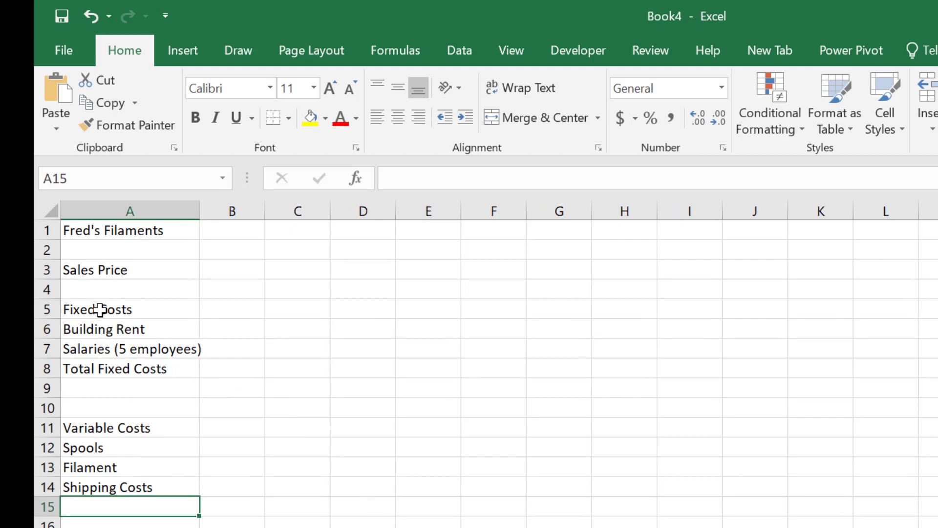
left_click_drag(113, 329, 93, 347)
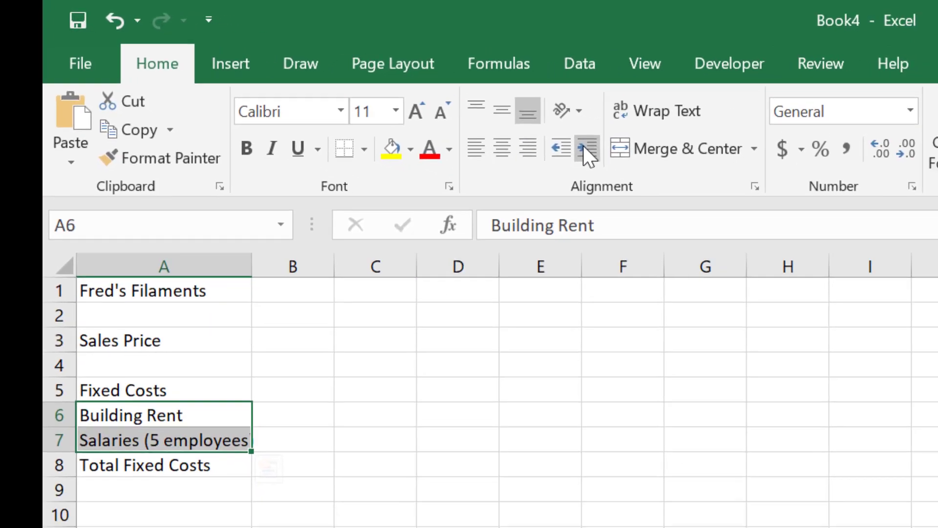
left_click(586, 147)
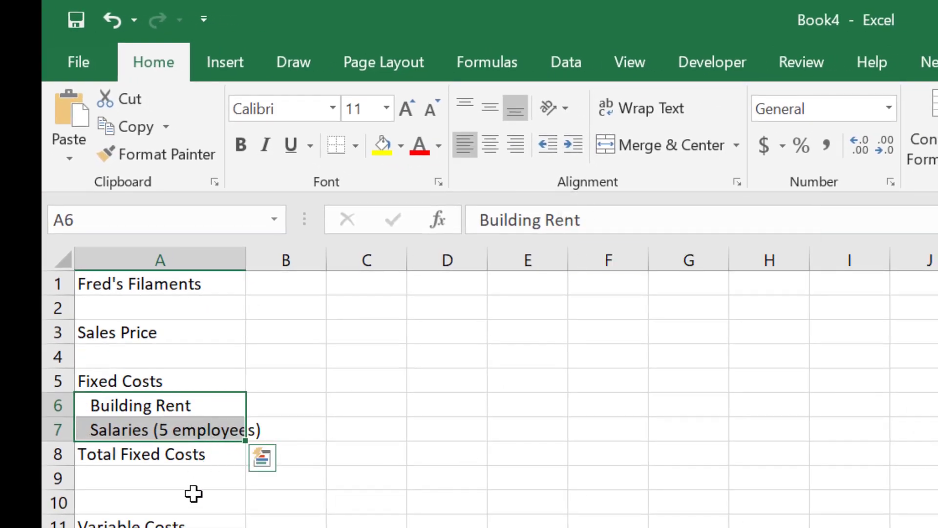
Step: Indent the Spools and Filament labels in A12:A13 by one level
left_click_drag(145, 503, 145, 523)
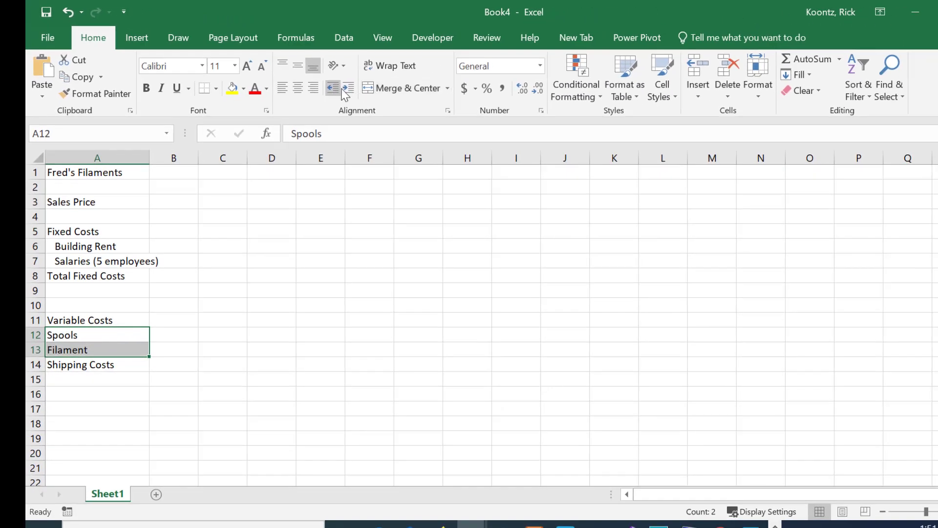
left_click(361, 90)
left_click(265, 306)
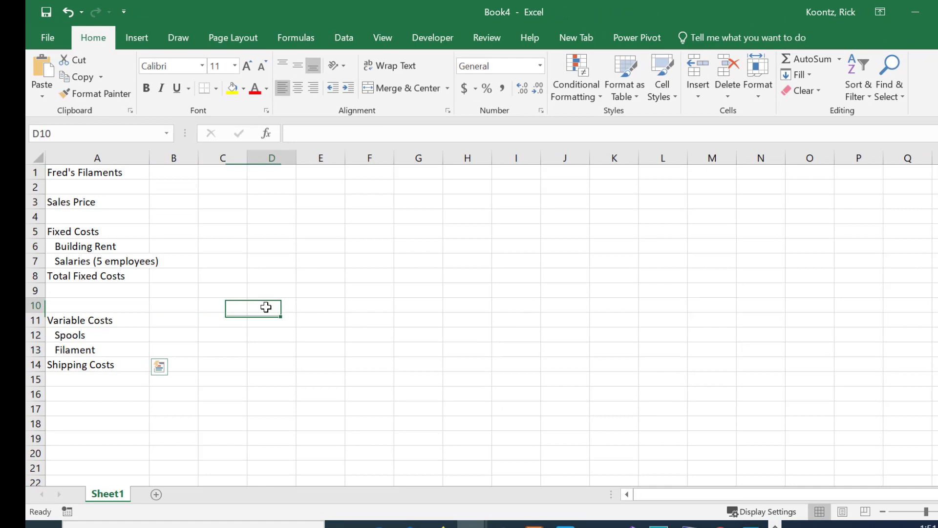
Step: Fit column A's width to its longest label and enter 14.95 as the sales price in cell B3
left_click(174, 203)
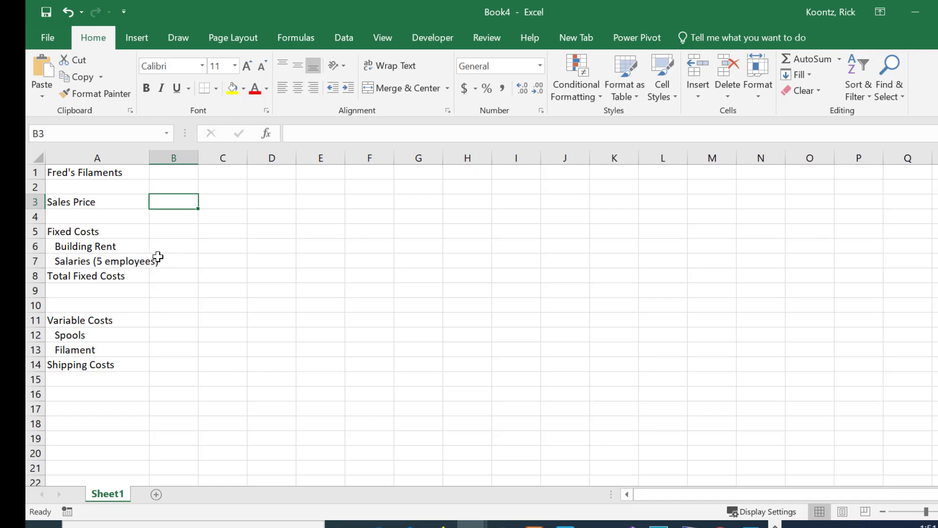
double_click(150, 156)
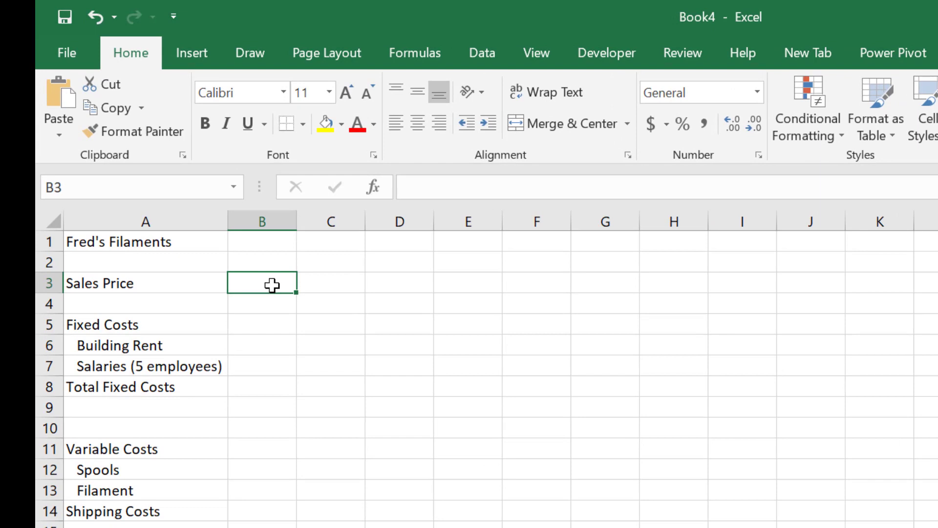
type("14.")
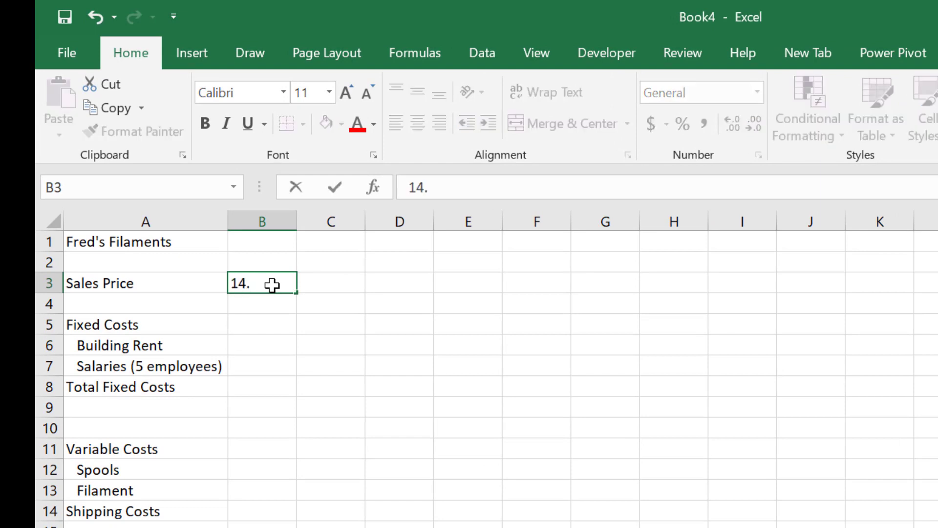
type("95")
key("Return")
Step: Enter 27000 for Building Rent in cell B6 and 25000 for Salaries in cell B7
key("Down")
key("Down")
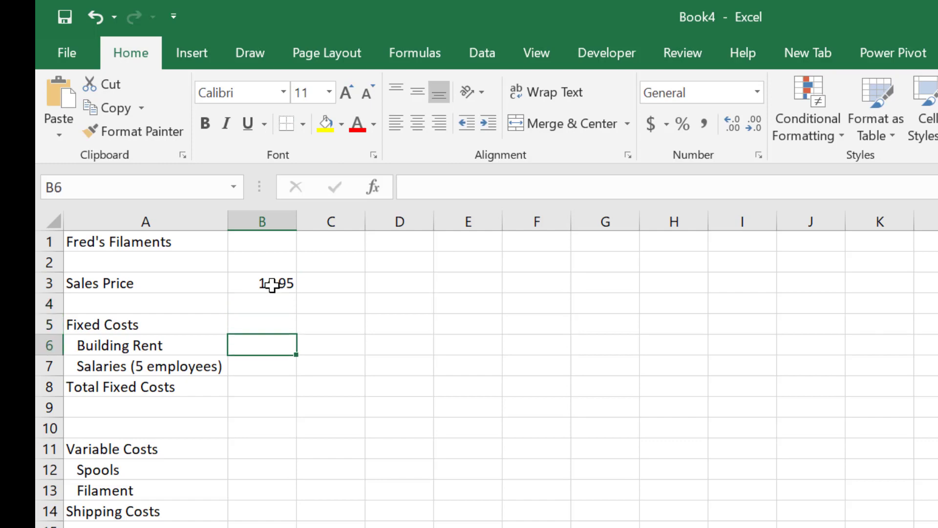
type("27")
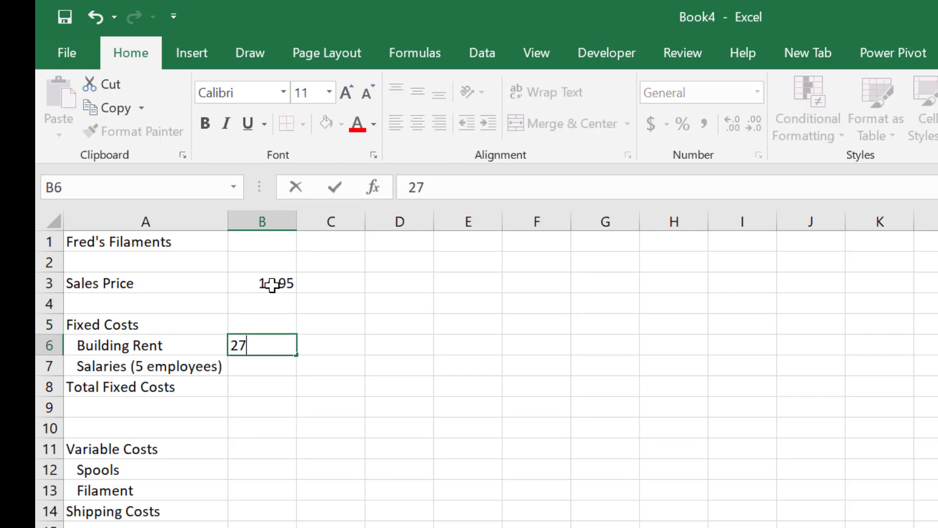
type("000")
key("Return")
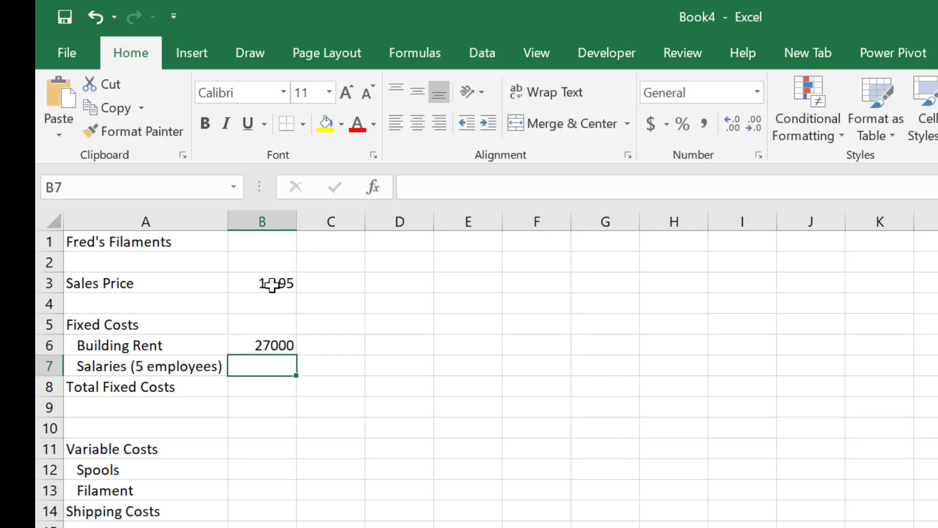
type("25")
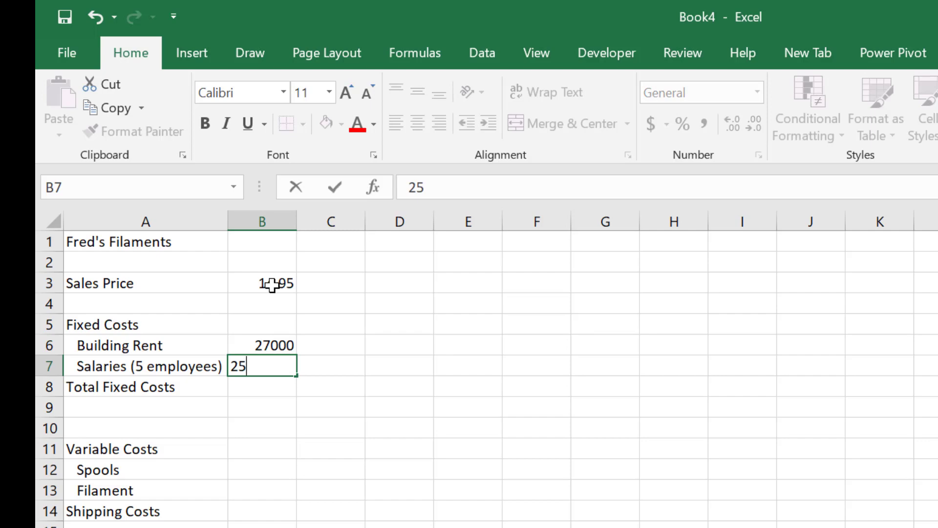
type("000")
key("Return")
key("Return")
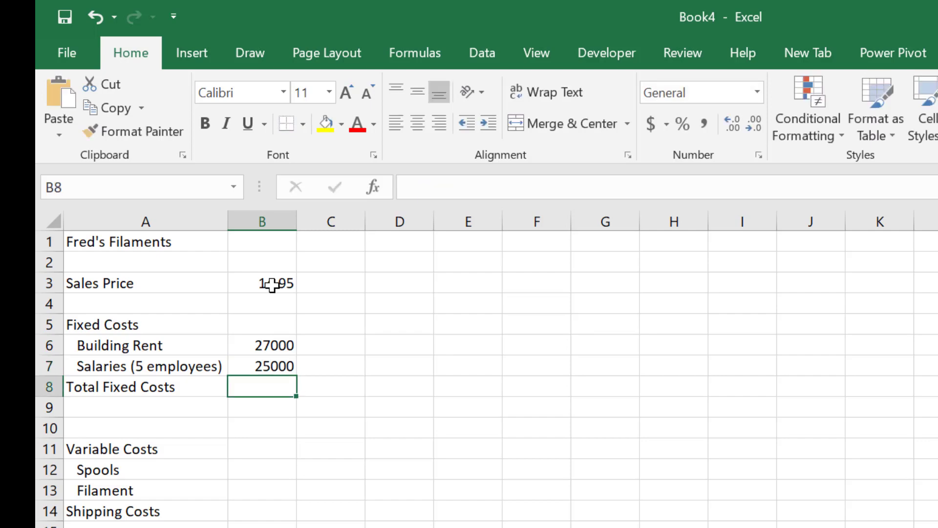
key("Up")
type("=")
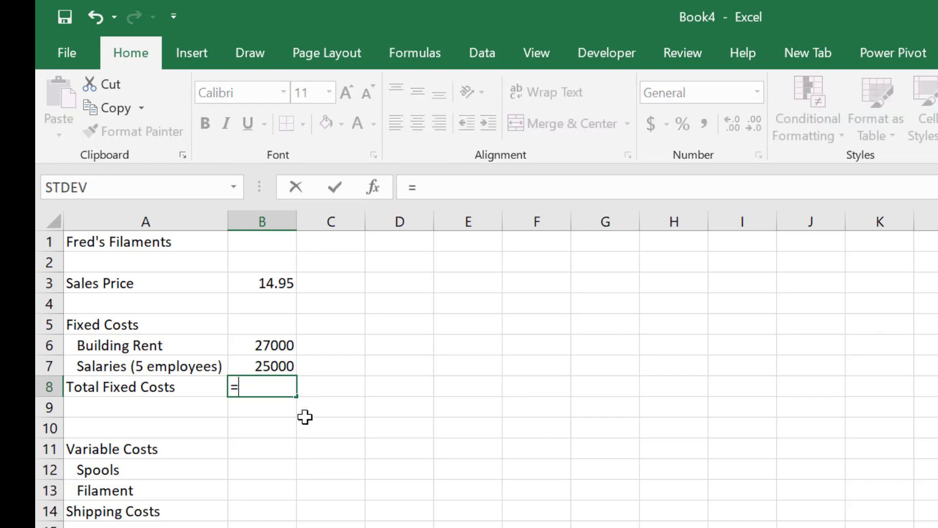
left_click(261, 345)
type("+")
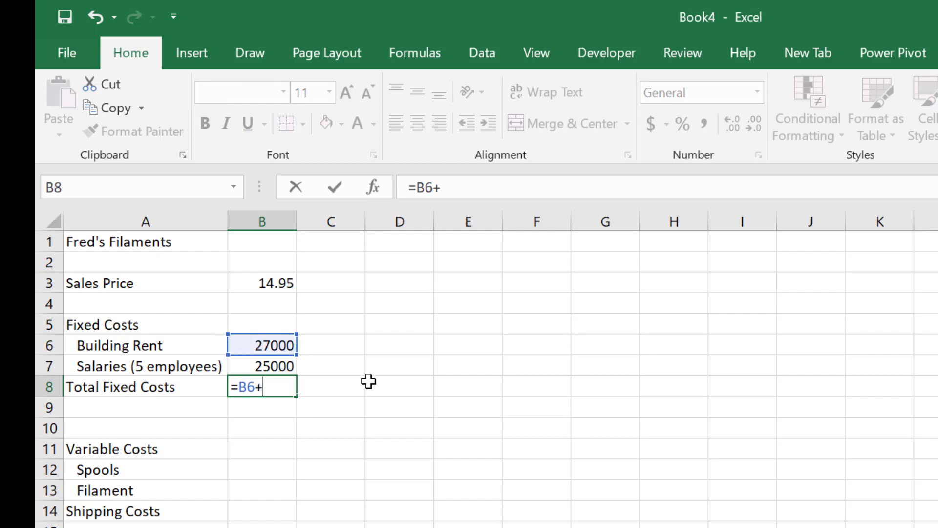
left_click(253, 366)
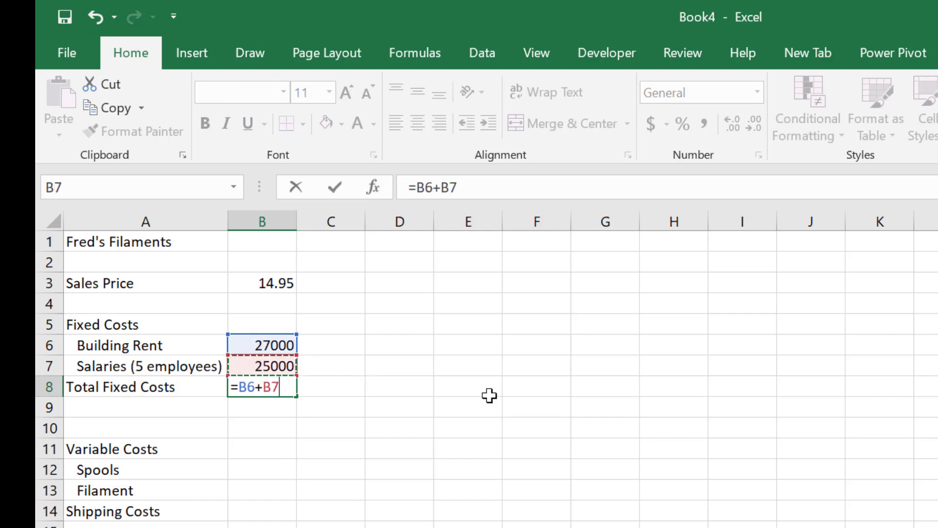
key("Escape")
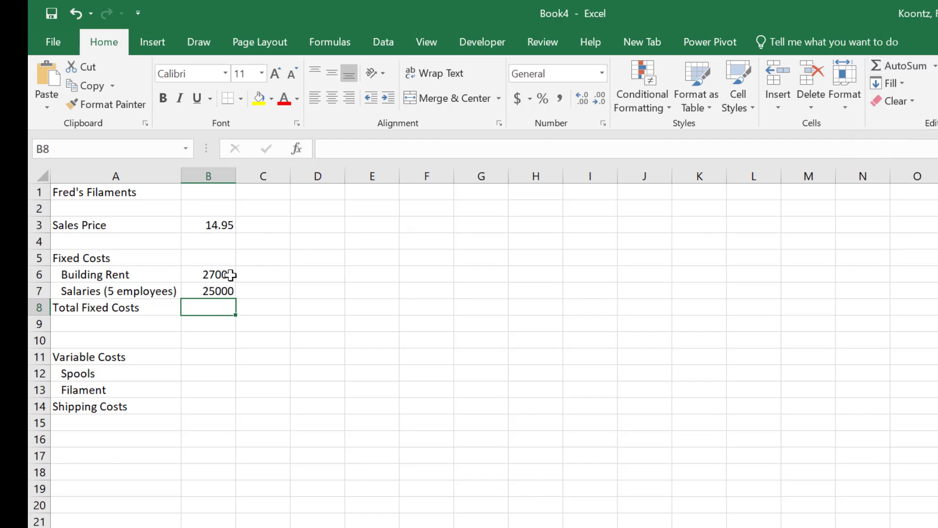
Step: Try totalling the fixed costs in B6:B8 with AutoSum, and undo it
left_click_drag(224, 275, 220, 309)
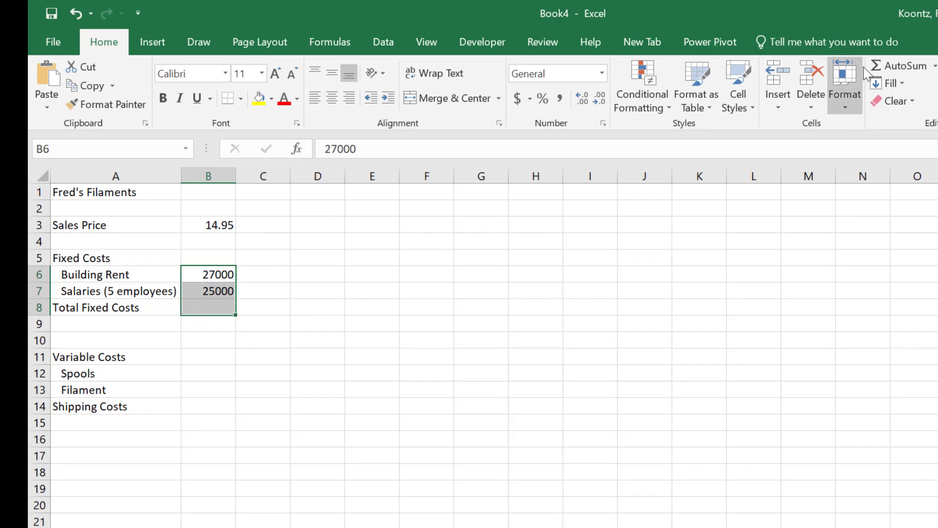
left_click(891, 66)
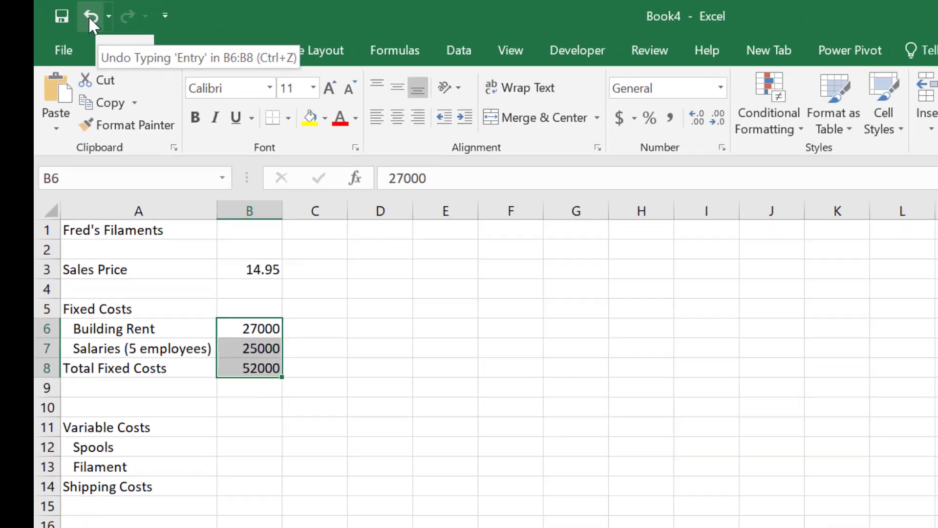
left_click(156, 29)
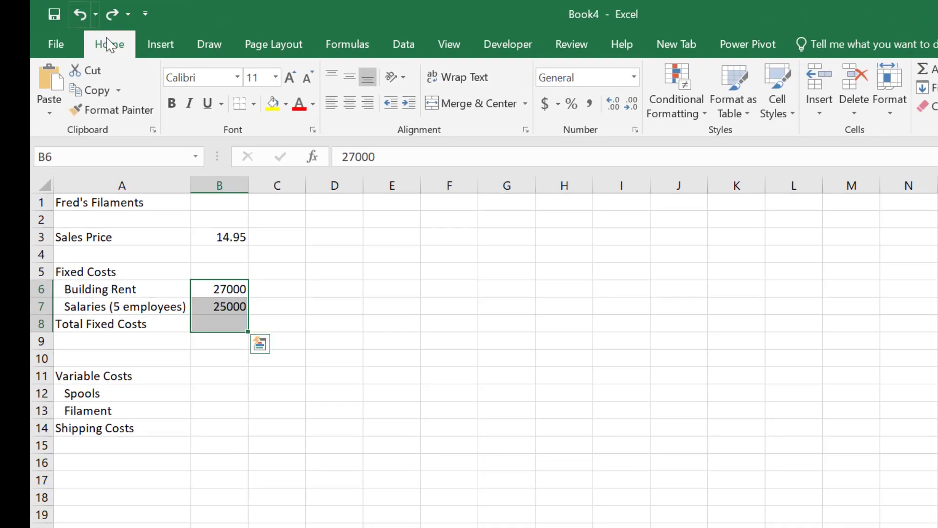
left_click(299, 364)
Step: Total the fixed costs in cell B8 with the formula =SUM(B6:B7)
left_click(222, 326)
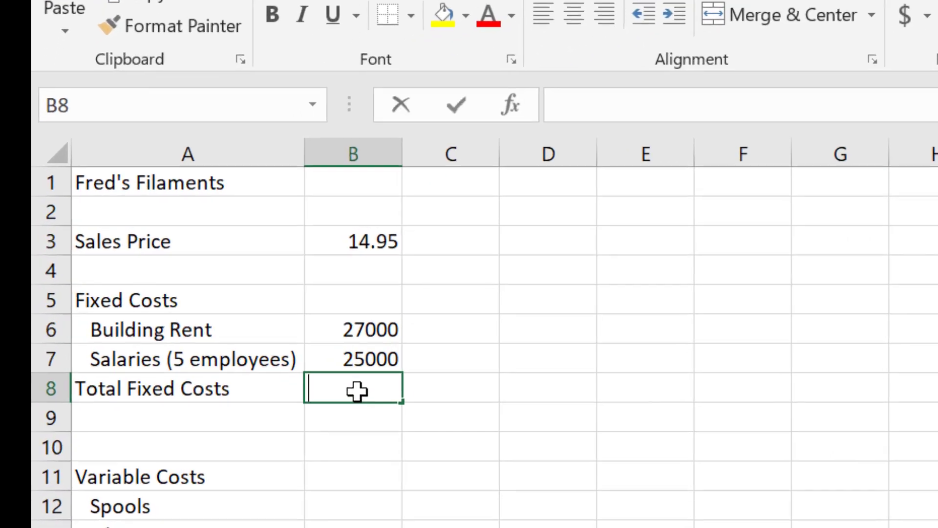
type("=")
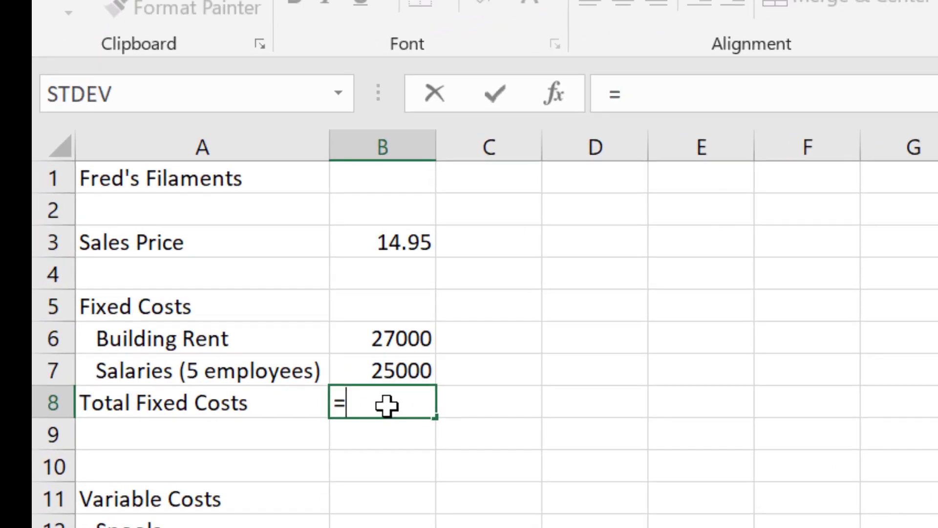
type("sum")
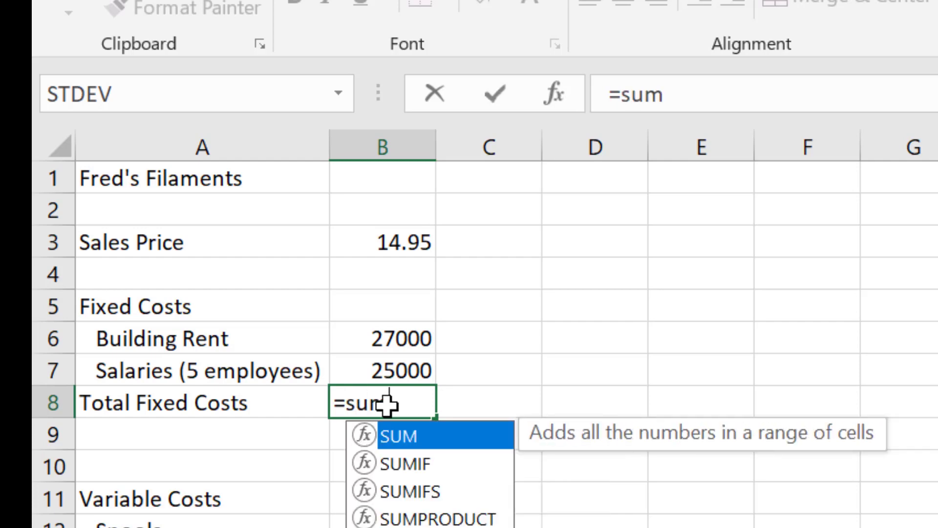
type("(")
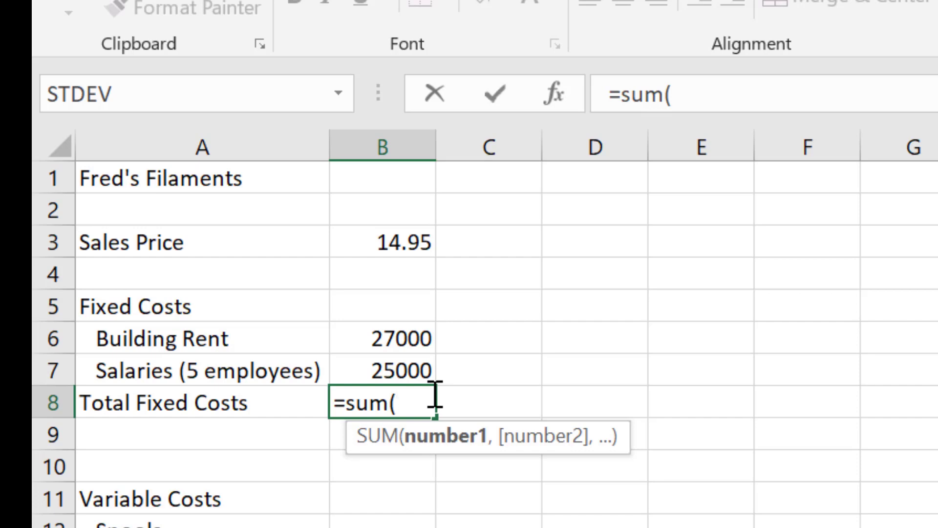
left_click_drag(413, 344, 416, 363)
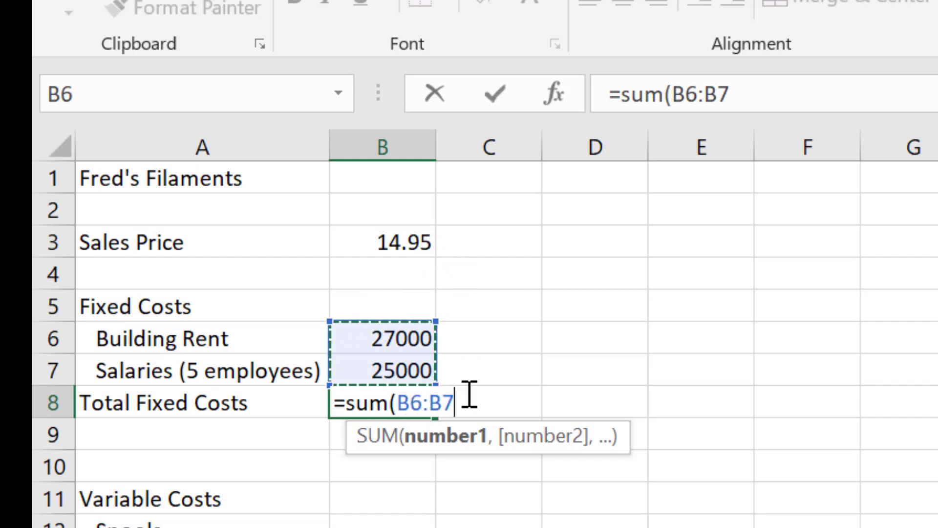
type(")")
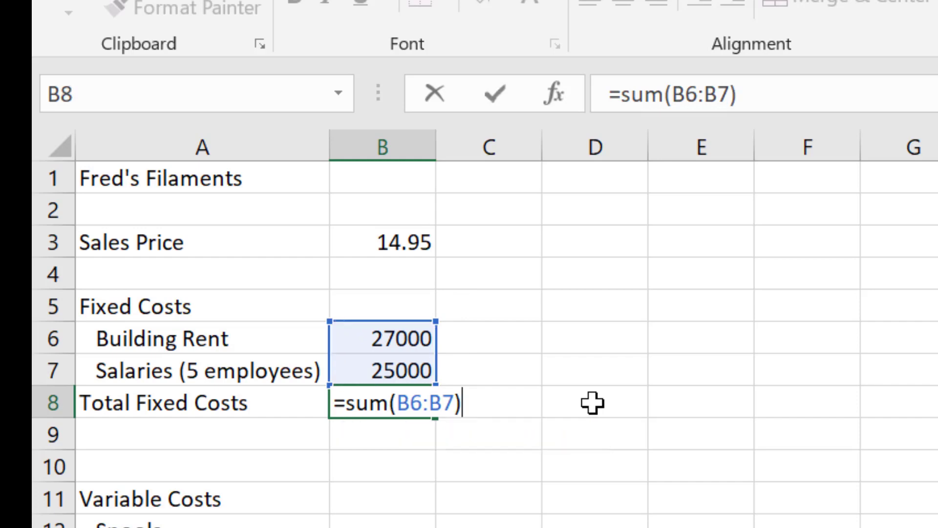
key("Return")
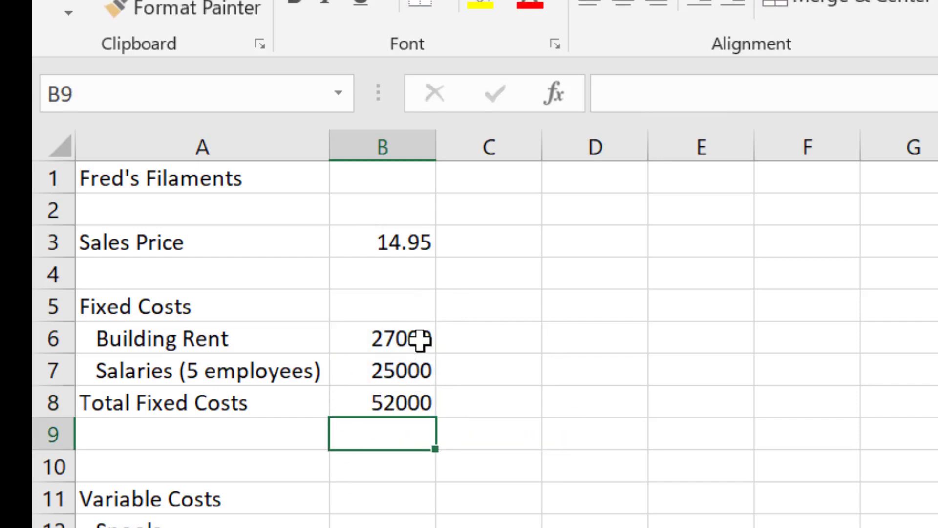
left_click_drag(420, 338, 422, 365)
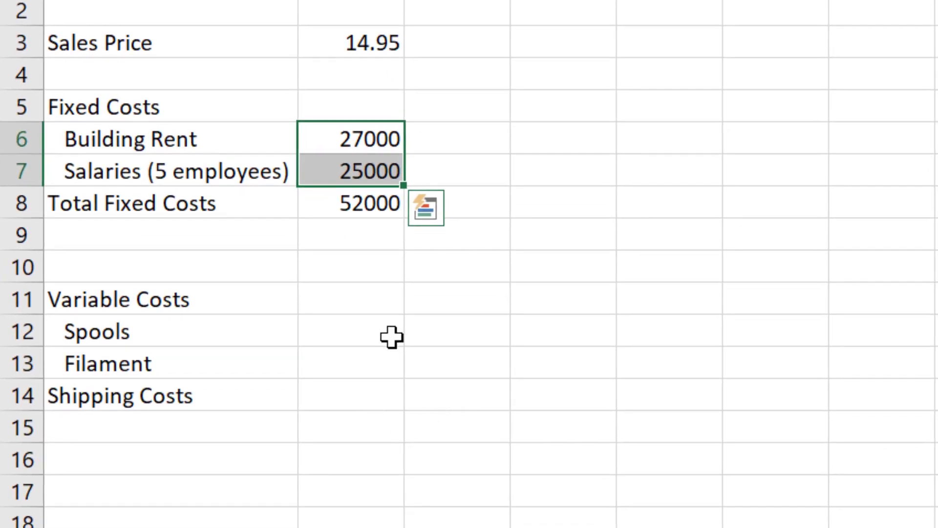
Step: Enter the variable costs in B12:B14: 0.79 for Spools, 7.26 for Filament and 2.97 for Shipping Costs
left_click(391, 337)
type(".79")
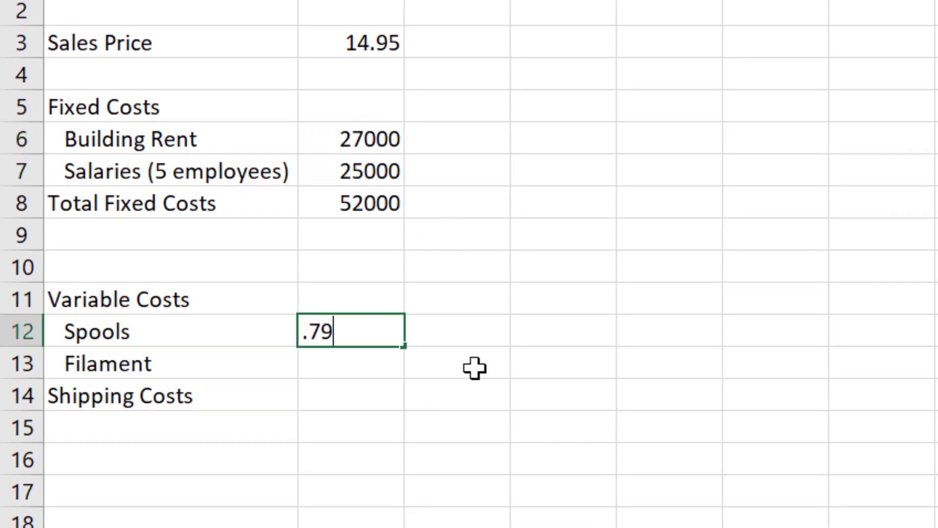
key("Return")
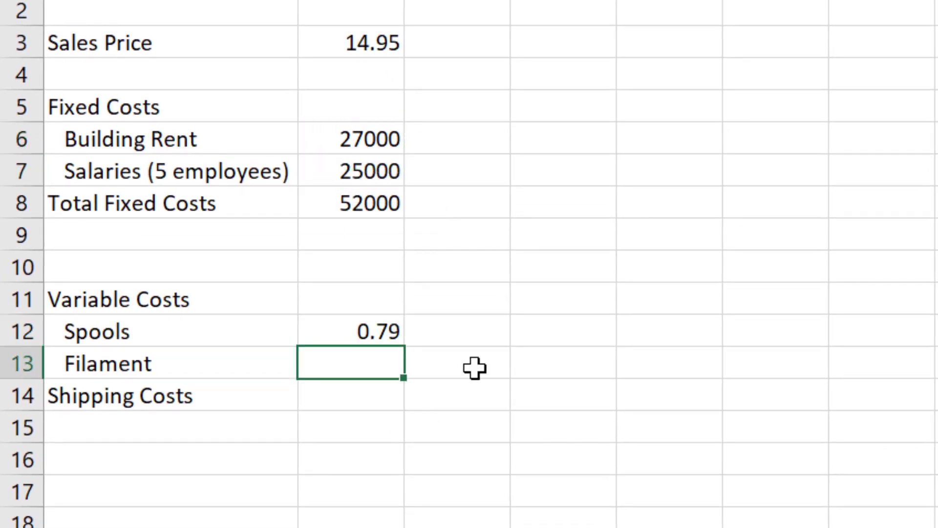
type("7.26")
key("ctrl+Return")
key("Down")
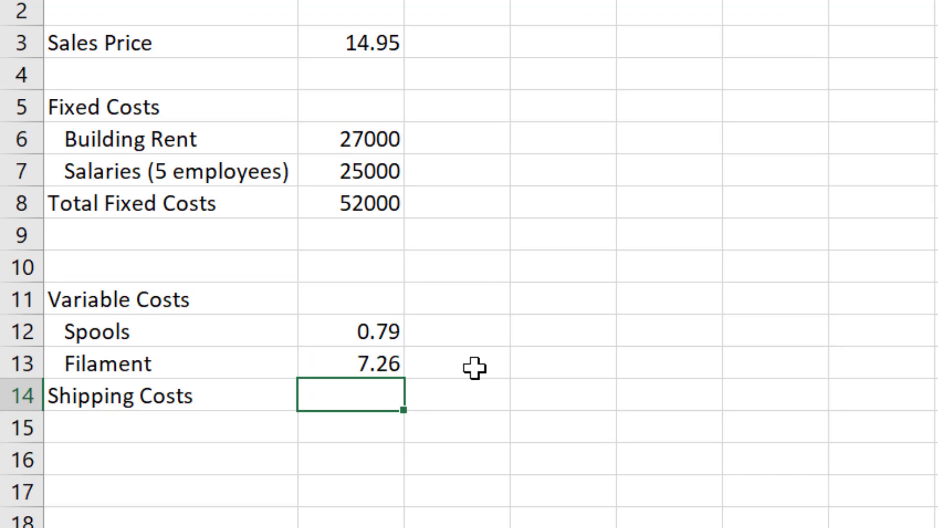
type("2.97")
key("Return")
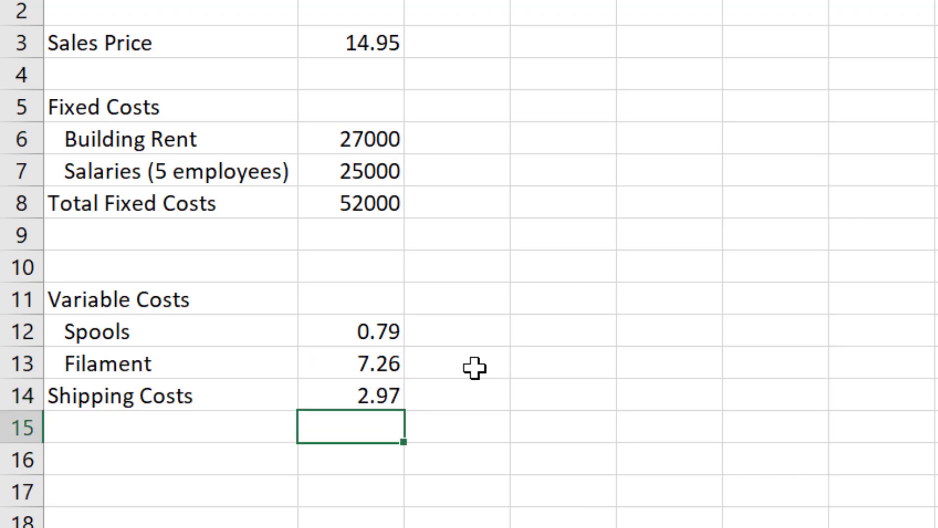
Step: Indent the Shipping Costs label in cell A14 by one level
key("Left")
key("Up")
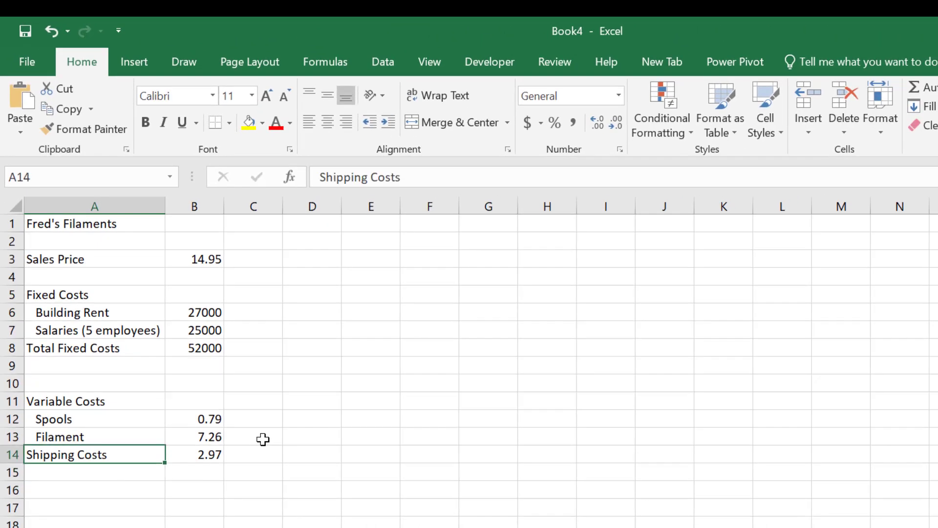
left_click(387, 122)
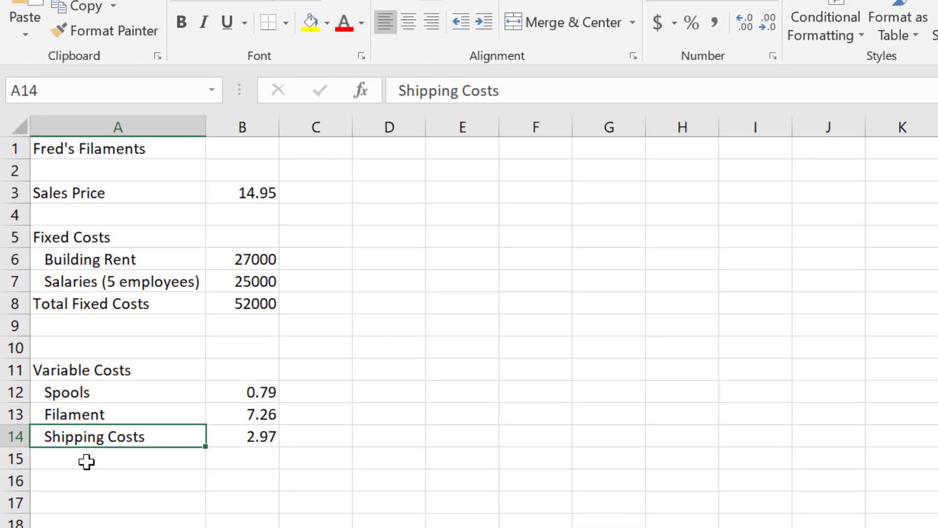
Step: Enter the label "Total Variable Costs" in cell A15, below Shipping Costs
left_click(72, 475)
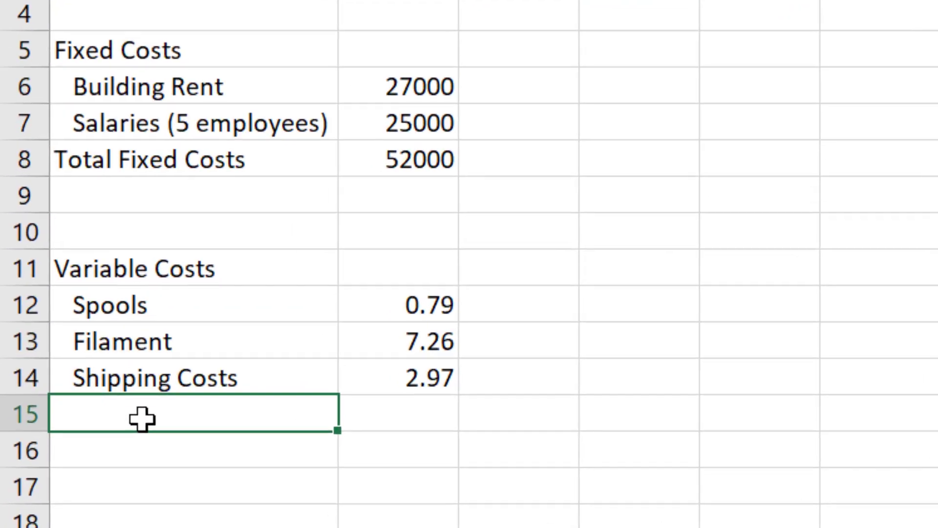
type("Total ")
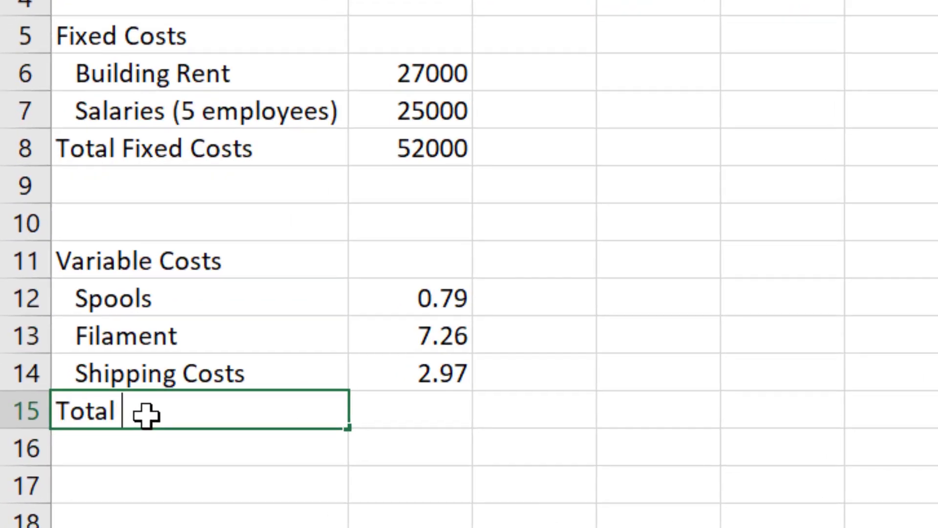
type("Variable Costs")
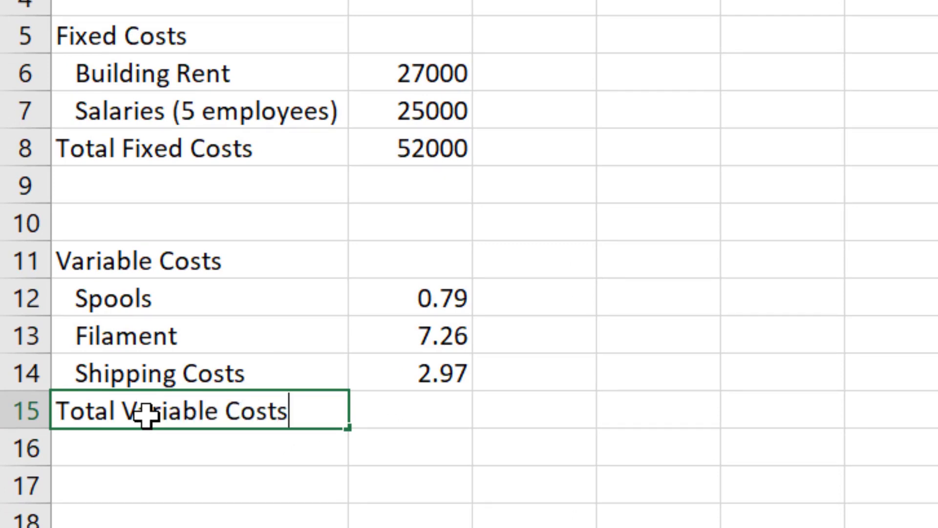
key("Return")
Step: Total the variable costs from B12:B14 in cell B15 with AutoSum
key("Up")
key("Right")
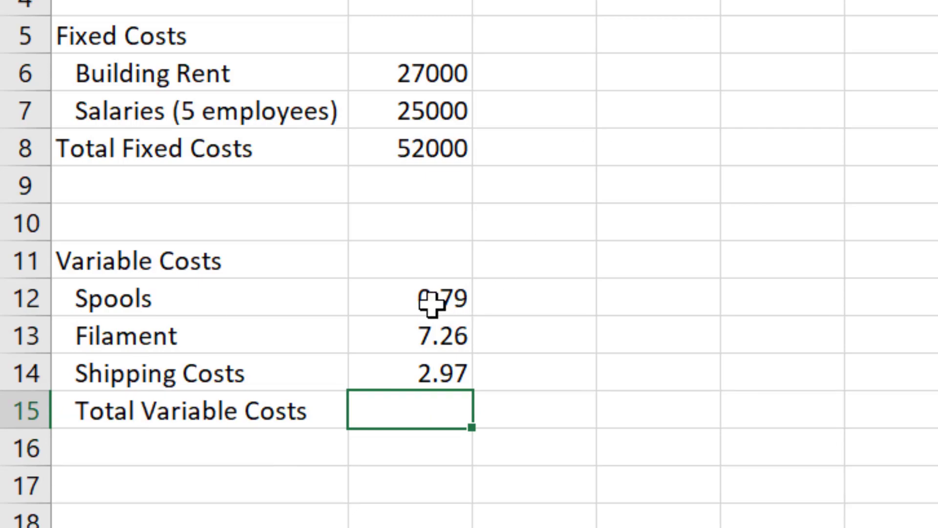
left_click_drag(430, 303, 437, 409)
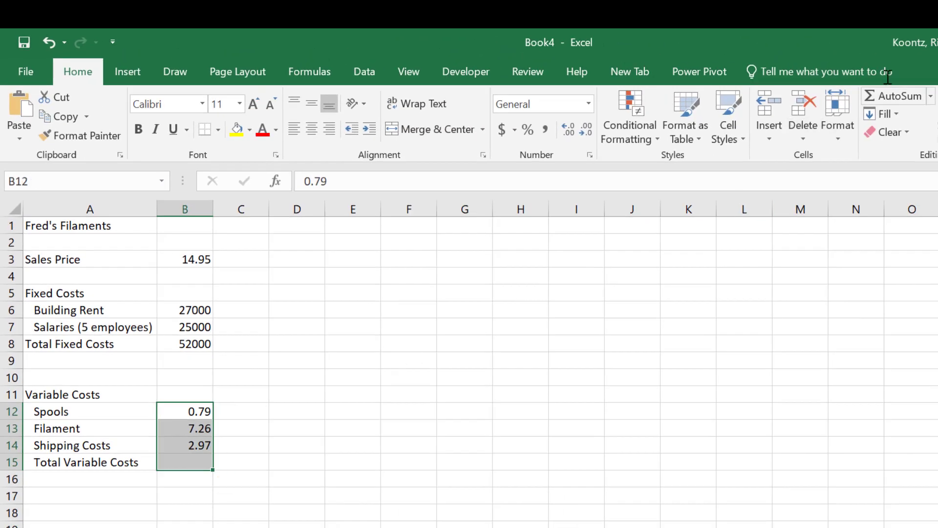
left_click(899, 98)
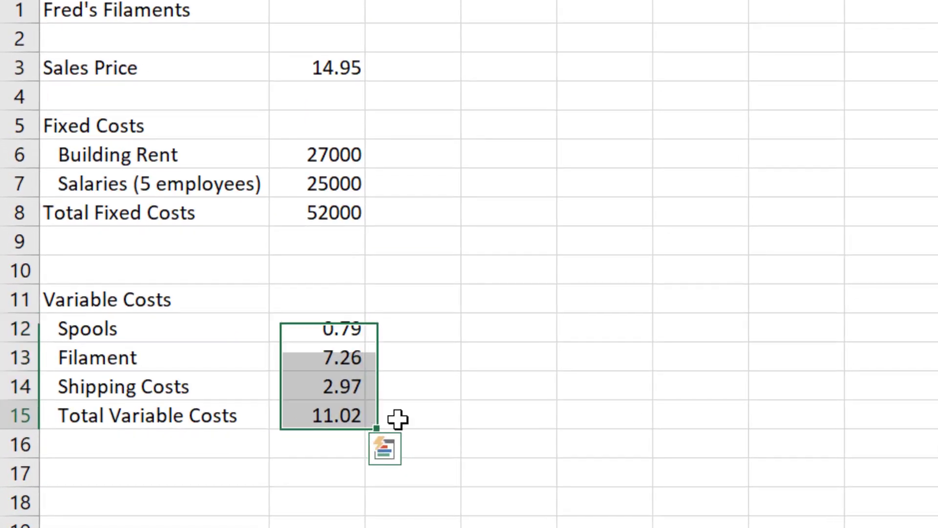
left_click(397, 418)
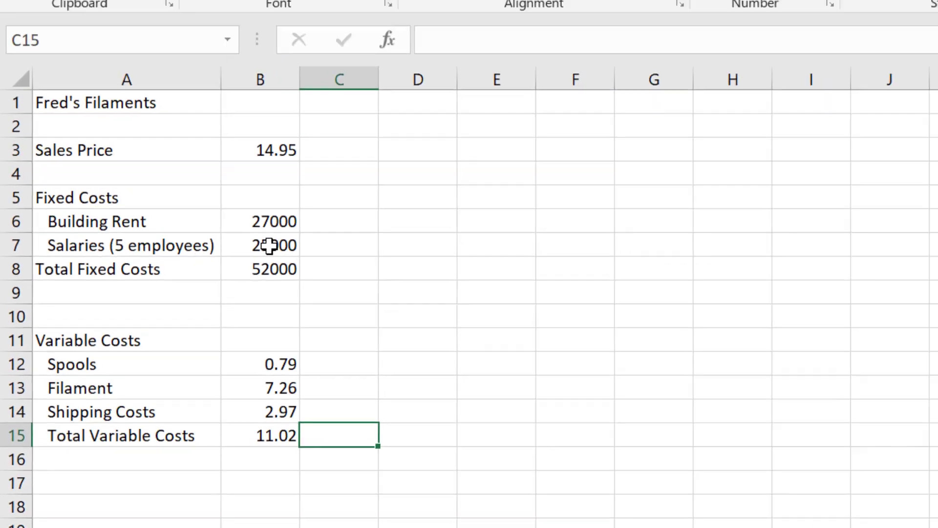
Step: Add a bottom border to cell B7, the Salaries amount above Total Fixed Costs
left_click(268, 246)
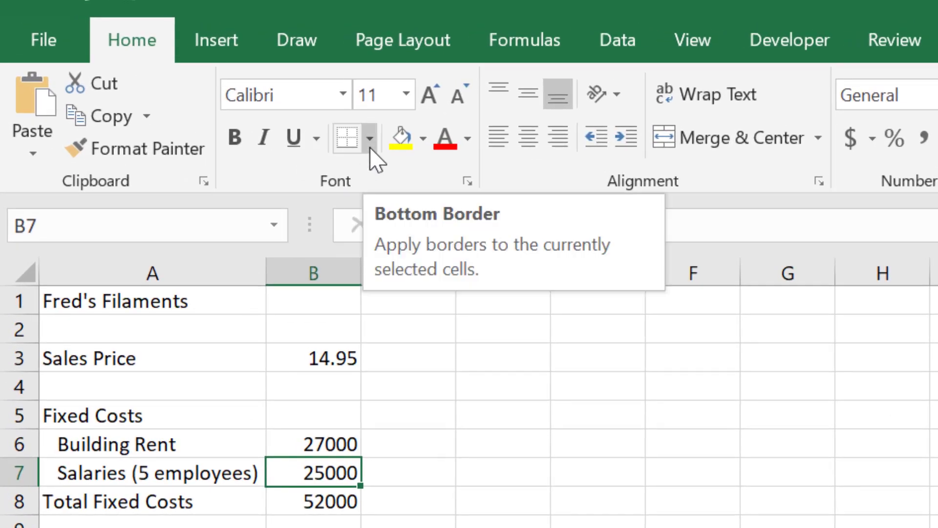
left_click(370, 146)
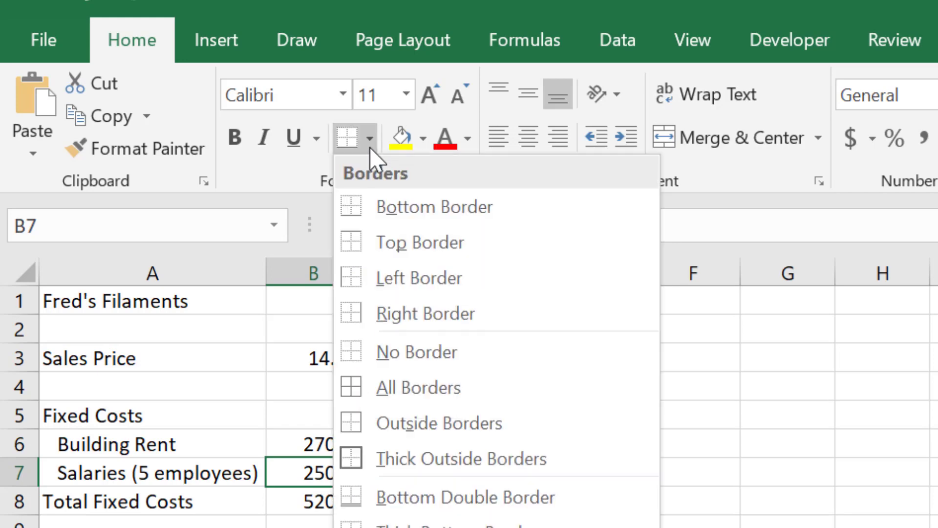
left_click(389, 215)
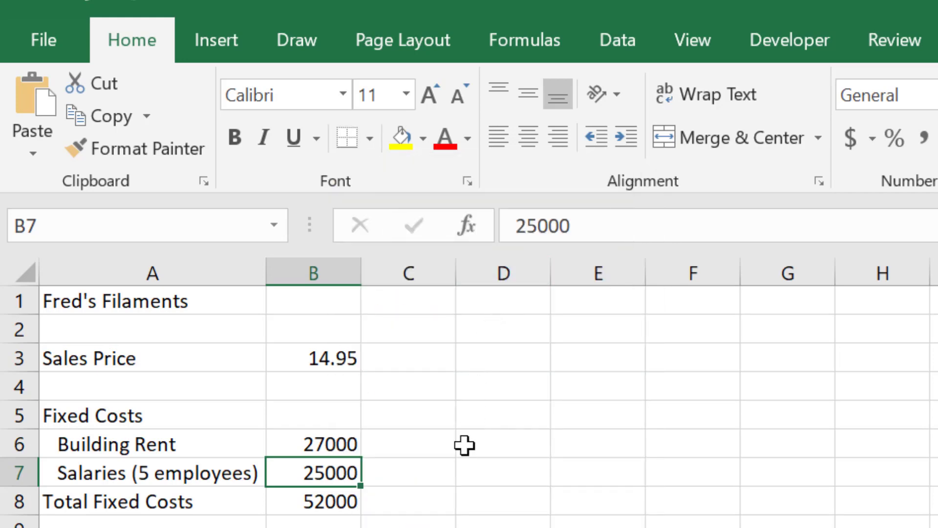
left_click(450, 503)
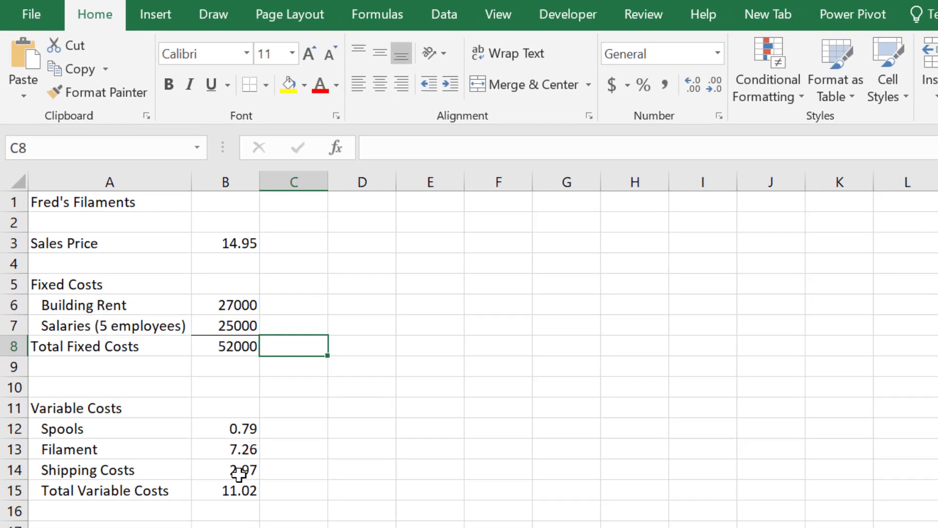
Step: Add a bottom border to cell B14, the Shipping Costs amount above Total Variable Costs
left_click(239, 472)
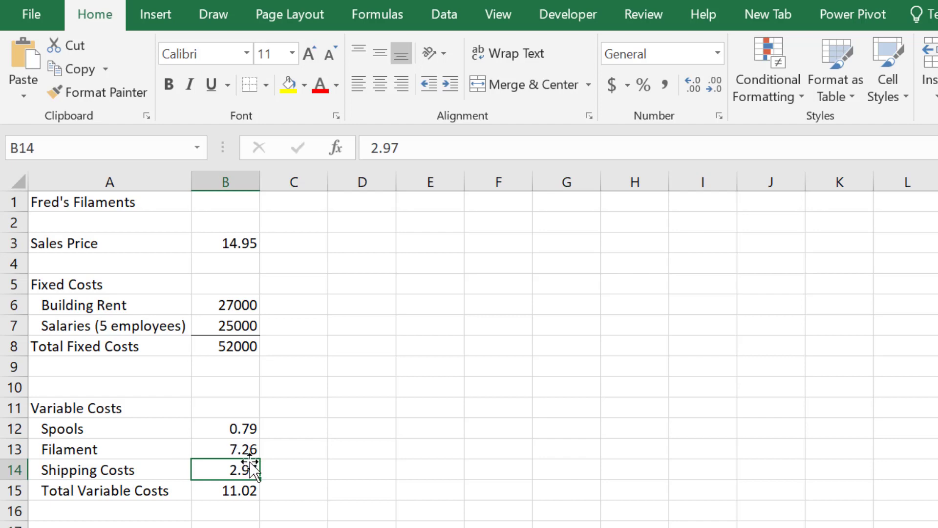
left_click(250, 84)
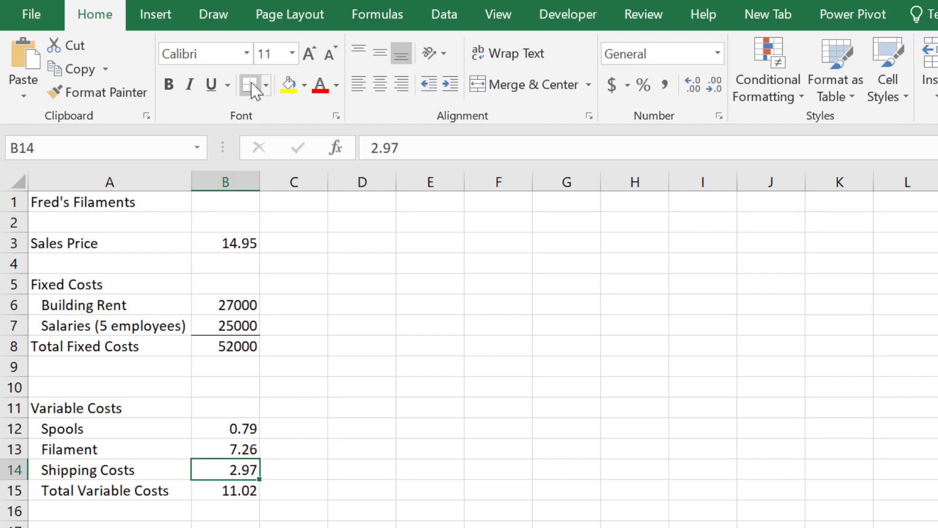
left_click(391, 346)
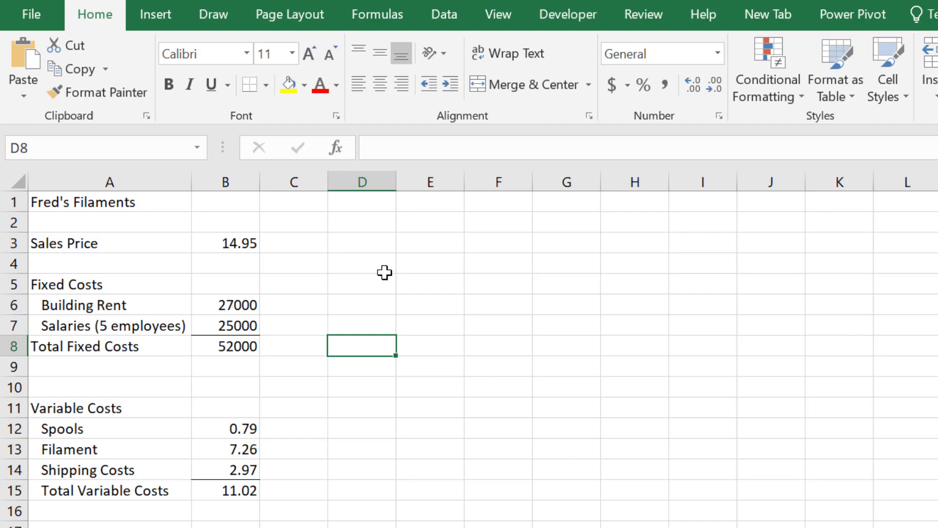
Step: Enter the column heading "Sales" in cell D2
key("Up")
key("Up")
key("Up")
key("Up")
key("Up")
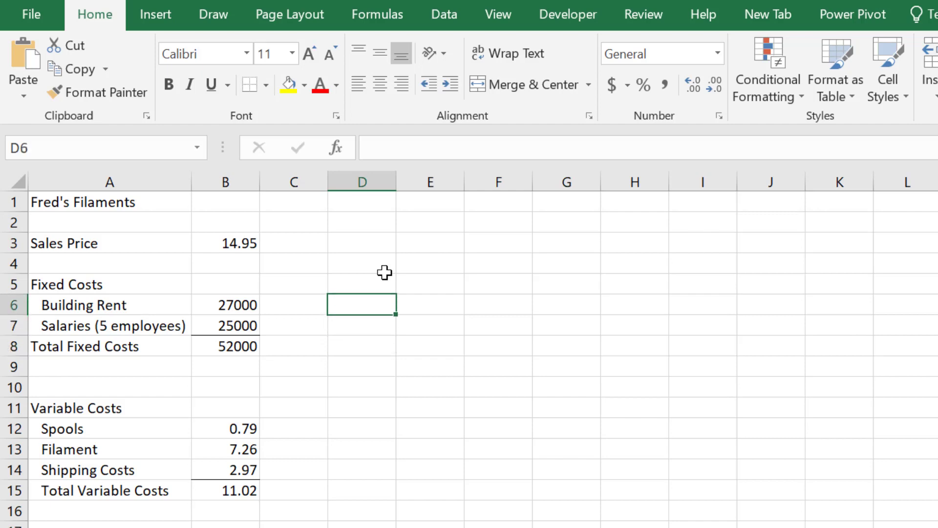
key("Up")
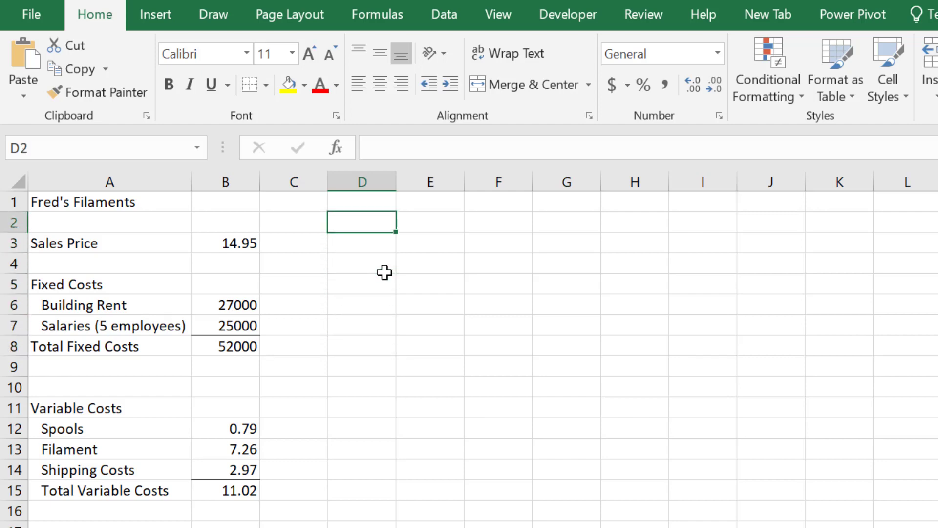
type("W")
key("BackSpace")
type("Sales")
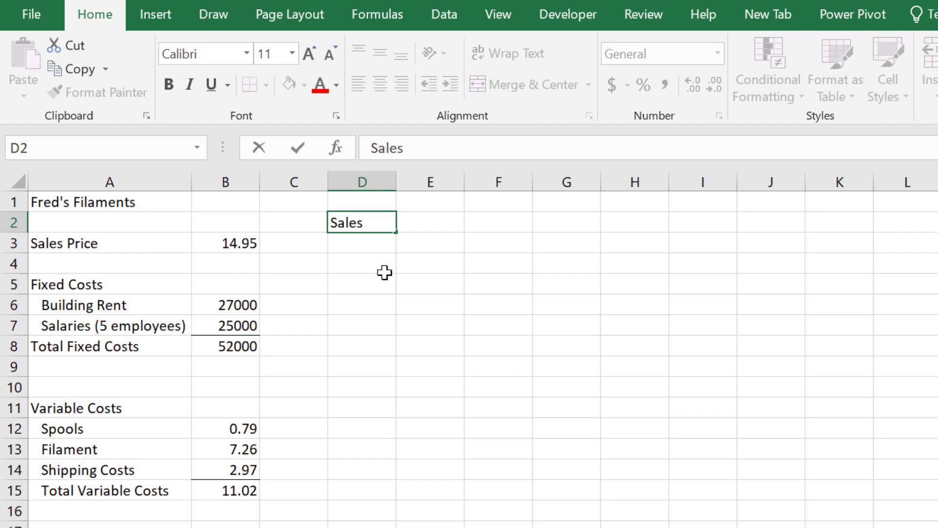
key("Return")
Step: Enter the first two sales quantities, 1000 in D3 and 2000 in D4
type("1000")
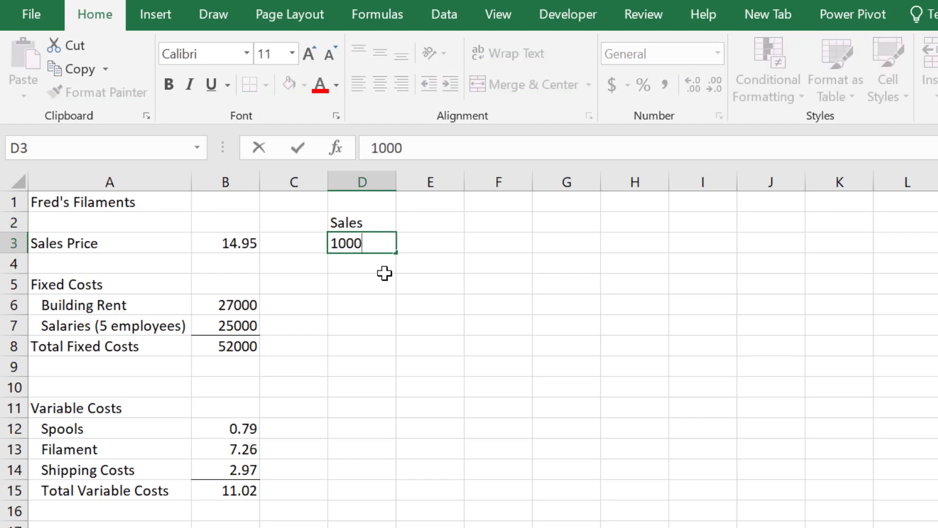
key("Return")
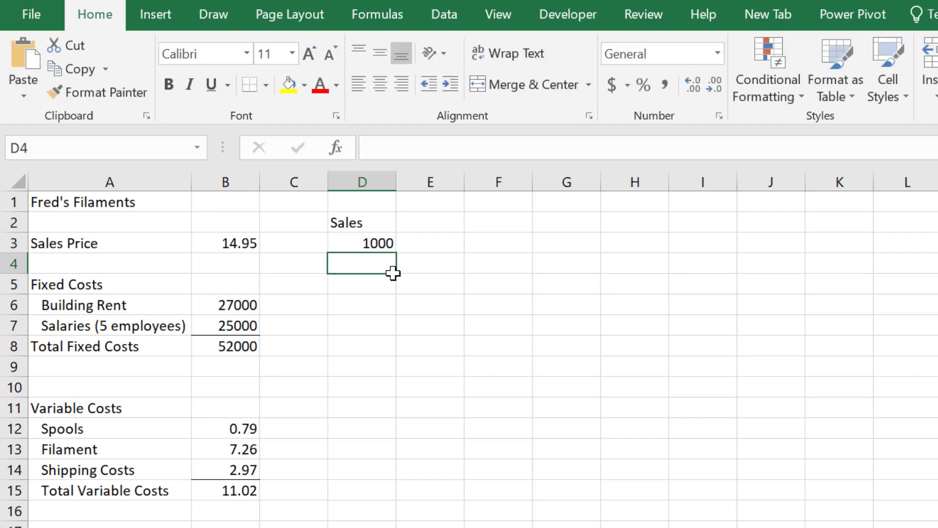
type("2000")
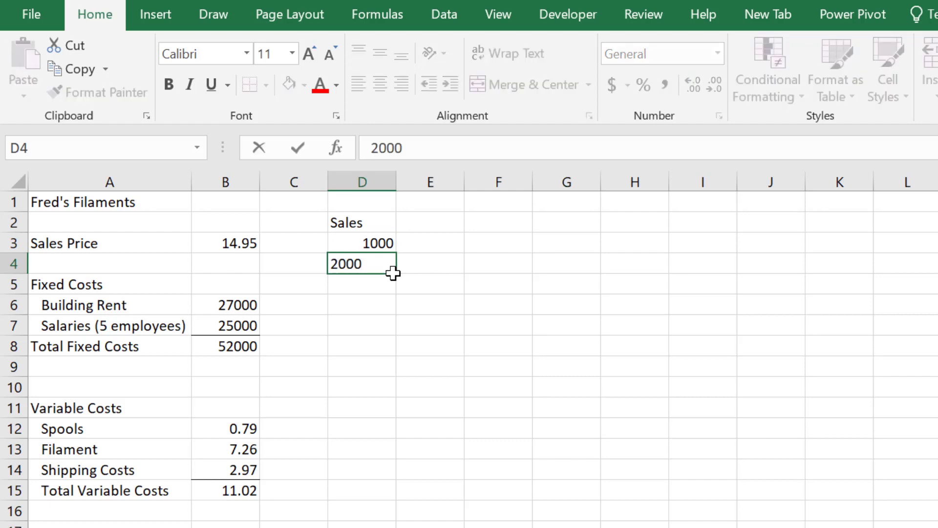
key("Return")
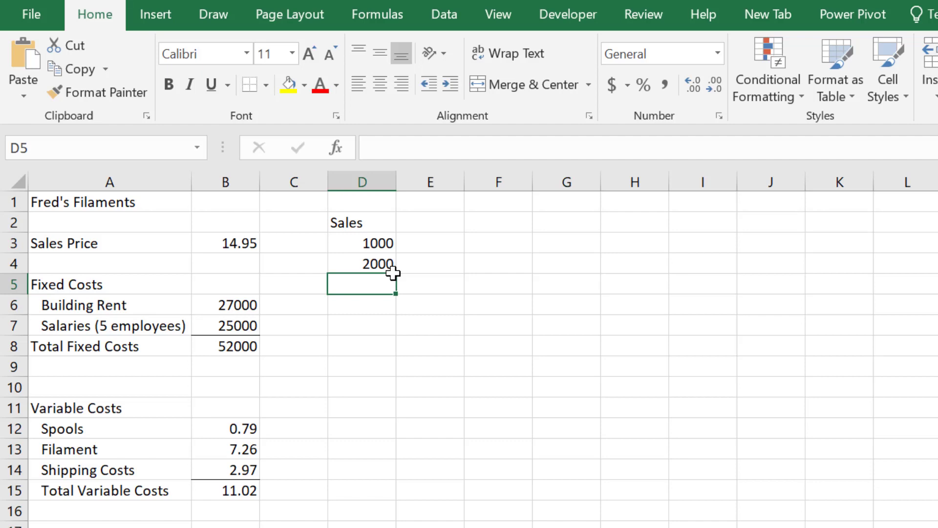
left_click(528, 274)
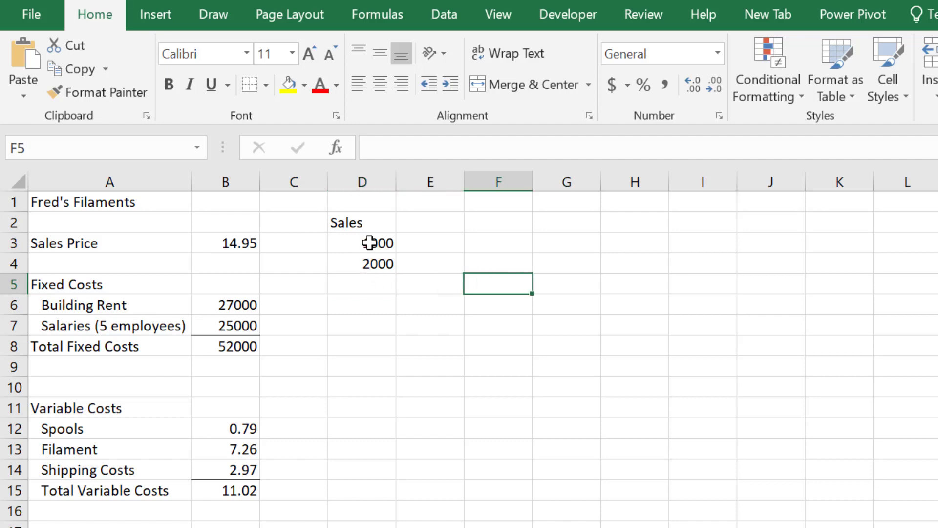
Step: Try extending the sales series from D3:D4 down column D with the fill handle, and undo the fill
left_click_drag(369, 243, 368, 258)
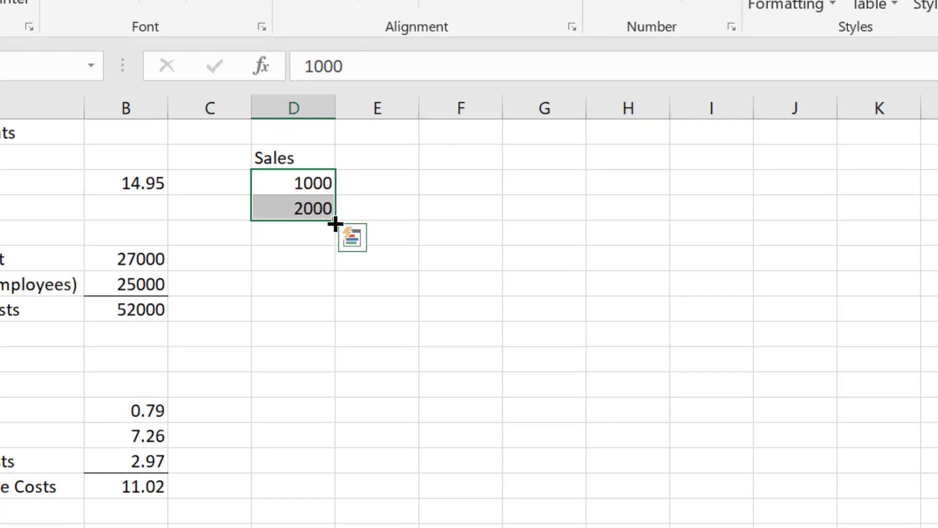
left_click_drag(523, 350, 528, 397)
left_click_drag(337, 253, 337, 387)
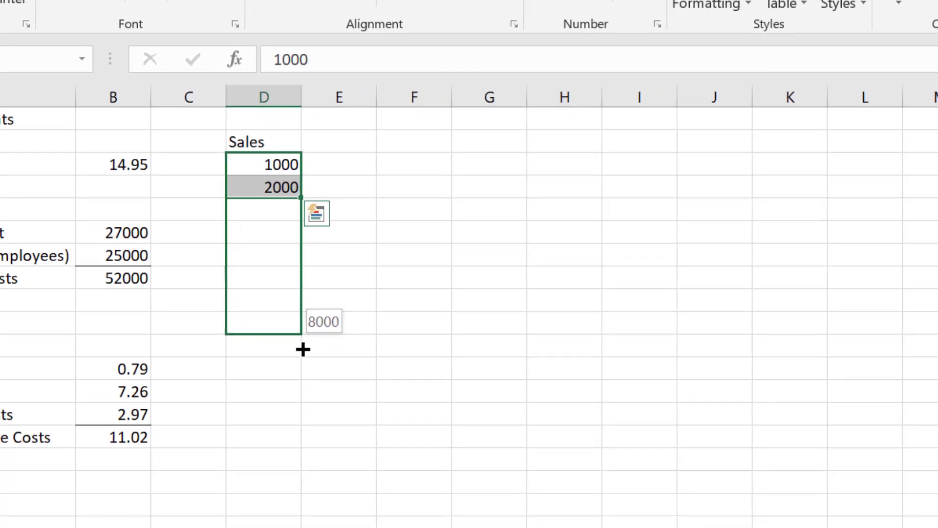
left_click_drag(302, 349, 302, 463)
left_click_drag(245, 376, 233, 436)
scroll(289, 288, "up", 4)
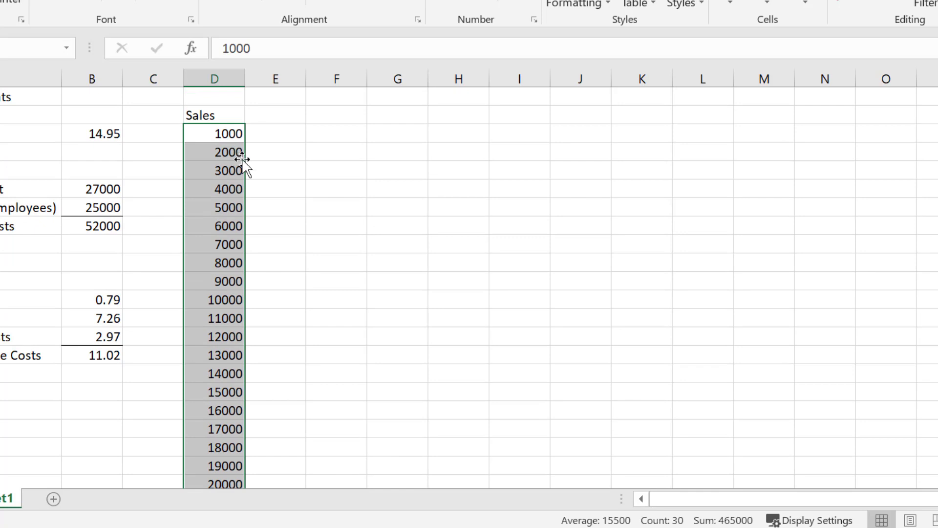
key("ctrl+z")
left_click(295, 158)
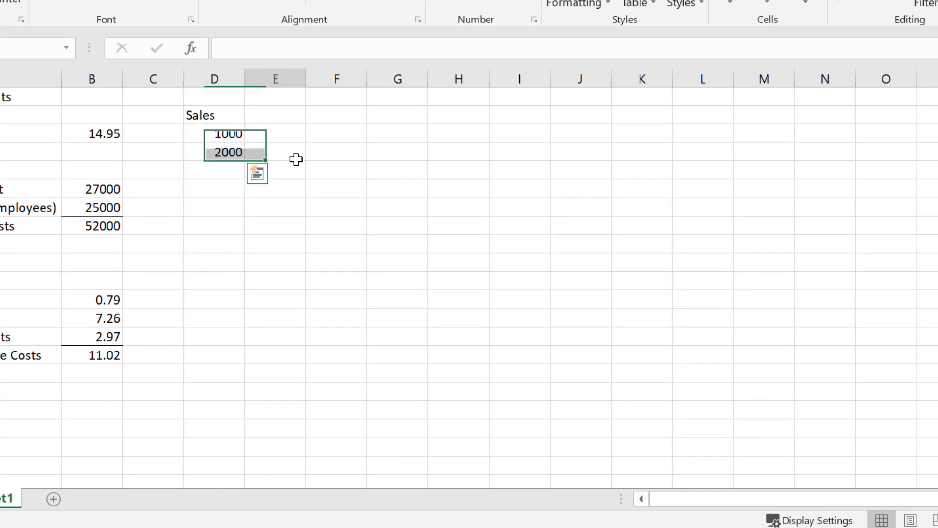
Step: Fill the sales series from D3:D4 down to cell D32 in increments of 1000
left_click(238, 153)
mouse_move(244, 159)
left_mouse_down()
mouse_move(254, 321)
mouse_move(237, 161)
mouse_move(249, 152)
mouse_move(230, 132)
mouse_move(229, 152)
left_mouse_up()
left_click(276, 144)
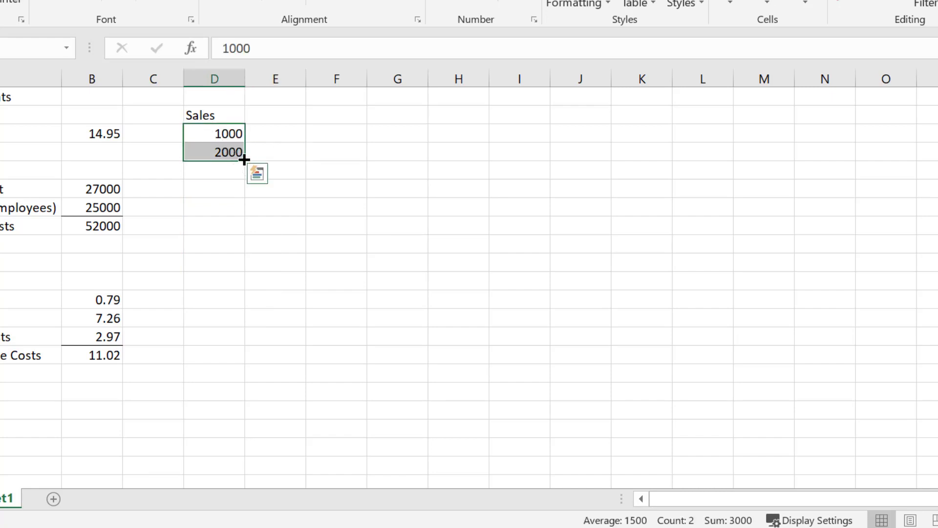
left_click_drag(244, 160, 237, 454)
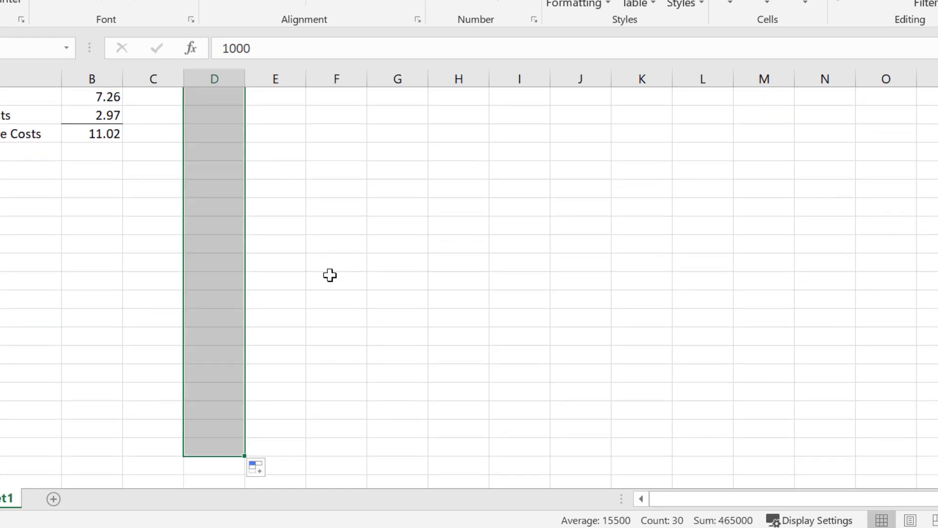
scroll(336, 259, "up", 4)
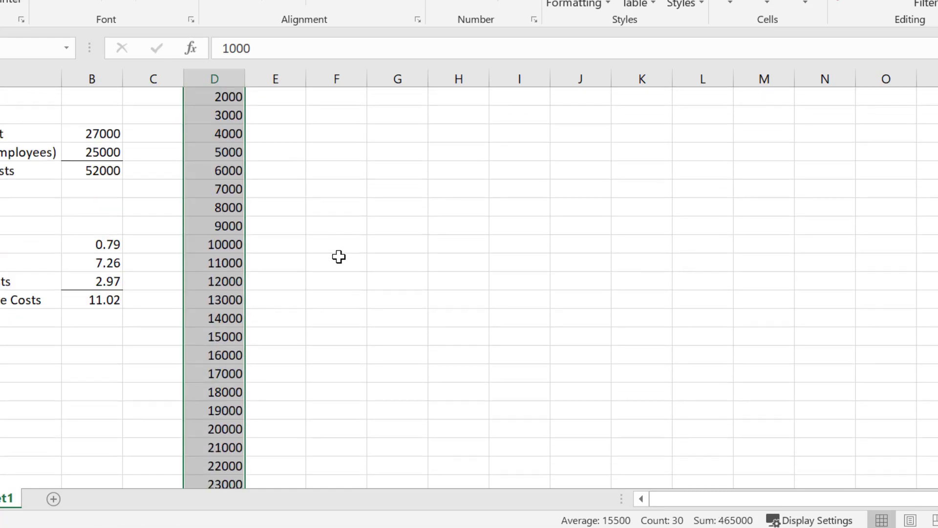
Step: Enter "Day 1" and "Day 2" in H3:H4 and fill the series down to Day 10
left_click(468, 132)
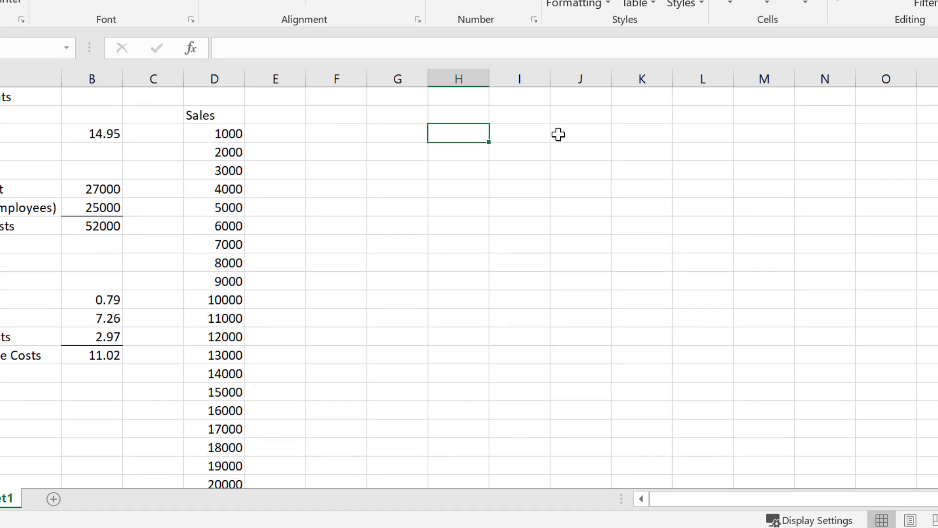
type("Day 1")
key("Return")
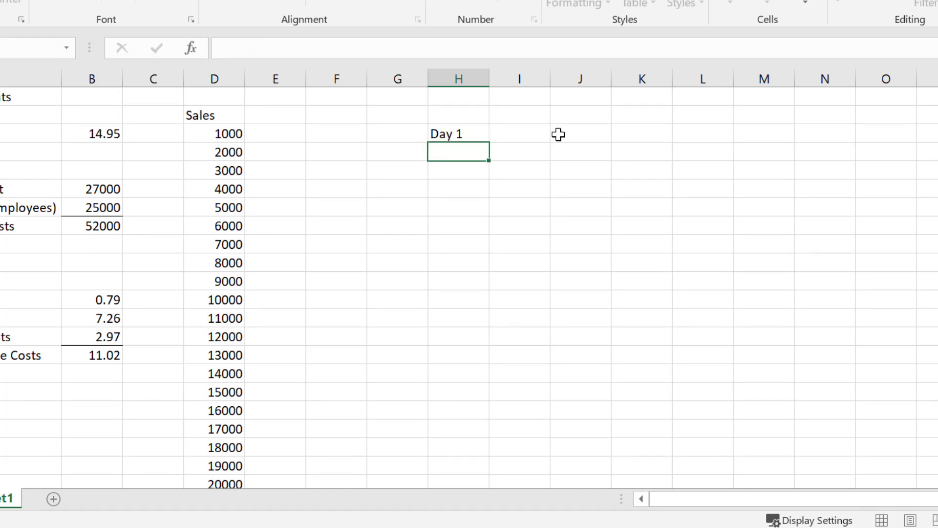
type("Day 2")
key("Return")
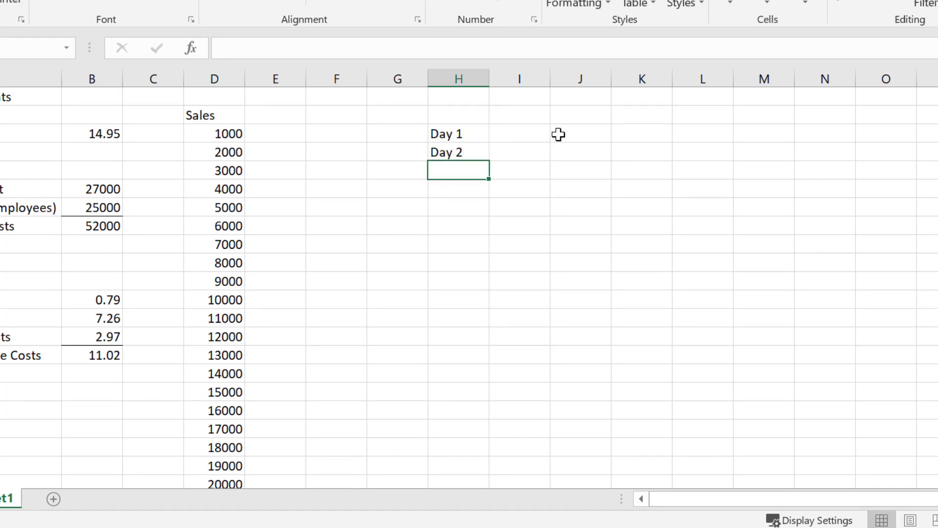
left_click_drag(477, 128, 490, 316)
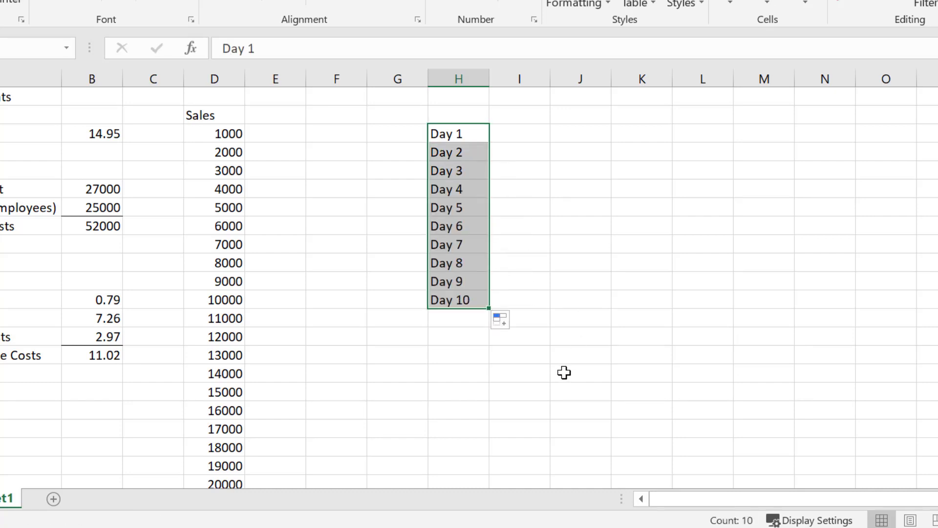
Step: Undo the day series fill and clear the Day 1 and Day 2 entries from column H
key("ctrl+z")
key("BackSpace")
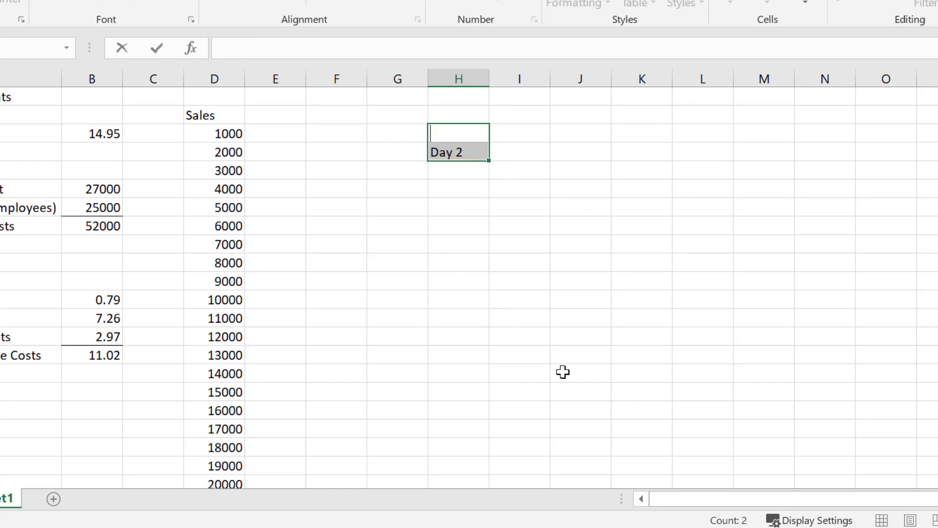
type("Day 1")
left_click(533, 329)
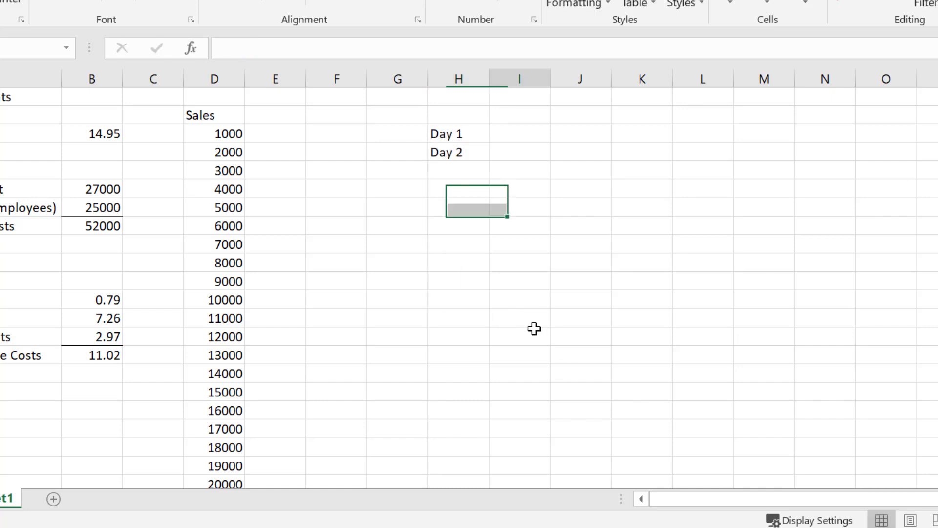
left_click_drag(453, 139, 450, 161)
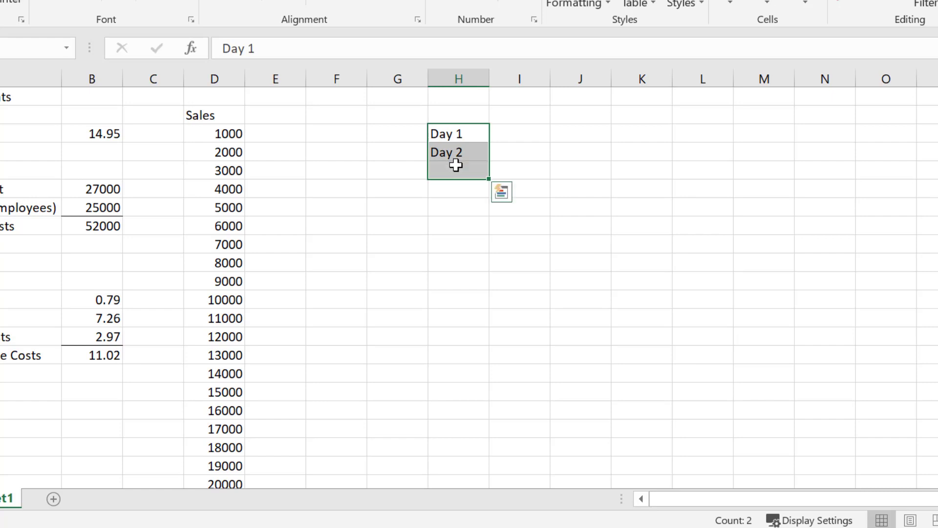
key("Delete")
left_click(402, 211)
Step: Enter "January" and "February" in G3:G4 and fill the month series down to December
left_click(424, 131)
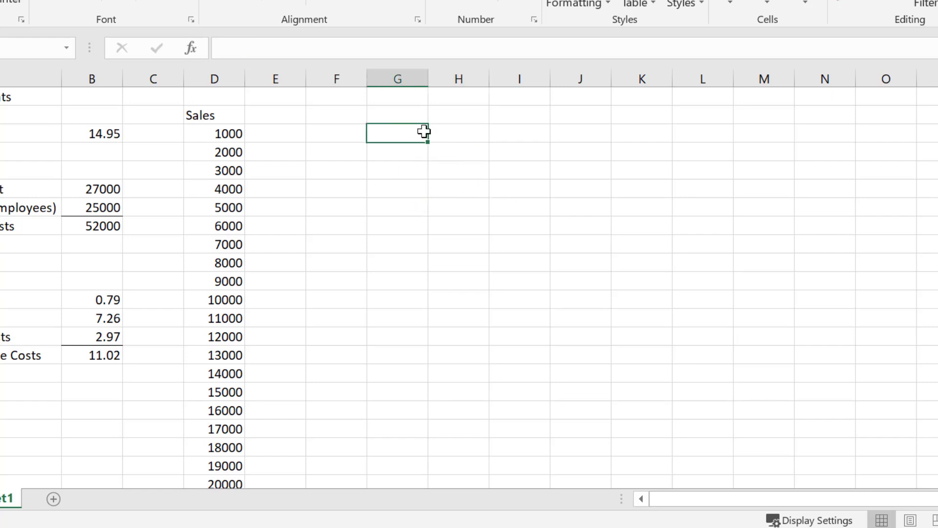
type("January")
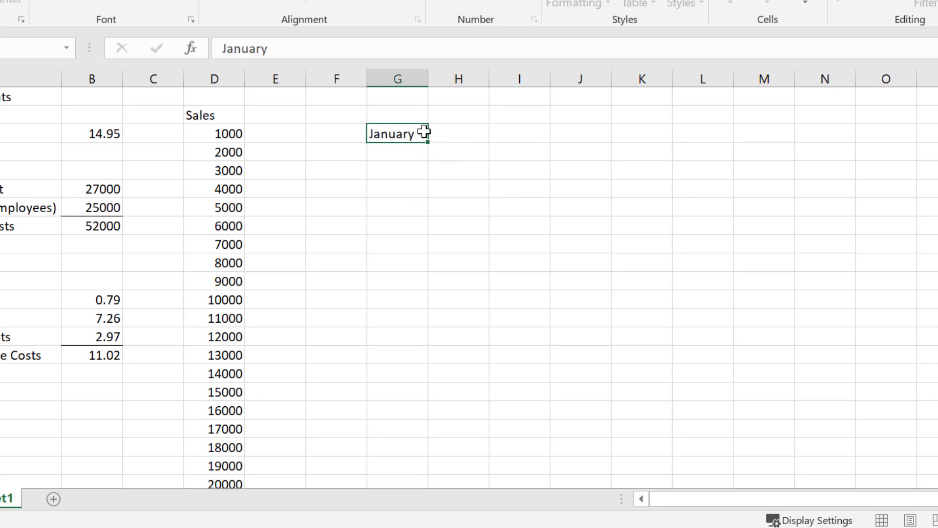
key("Return")
type("Februar")
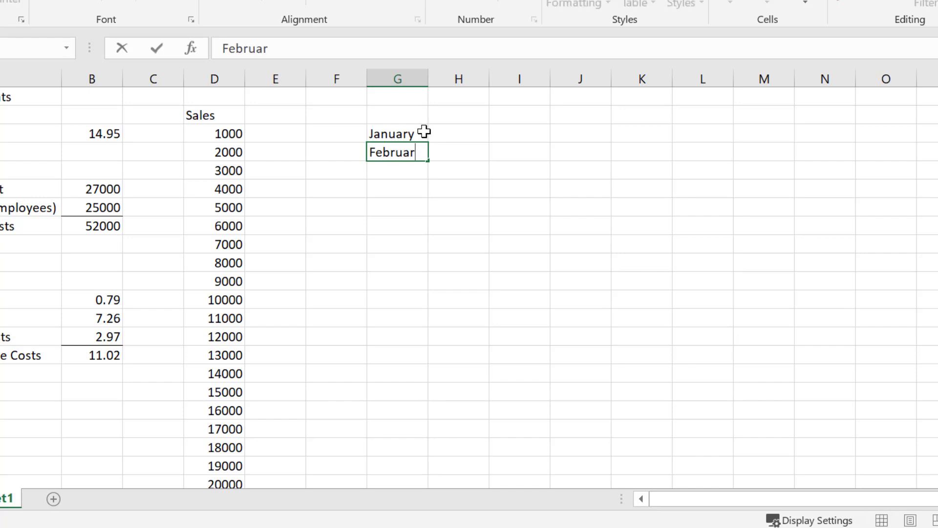
type("y")
key("Return")
left_click(409, 131)
left_click_drag(408, 131, 428, 352)
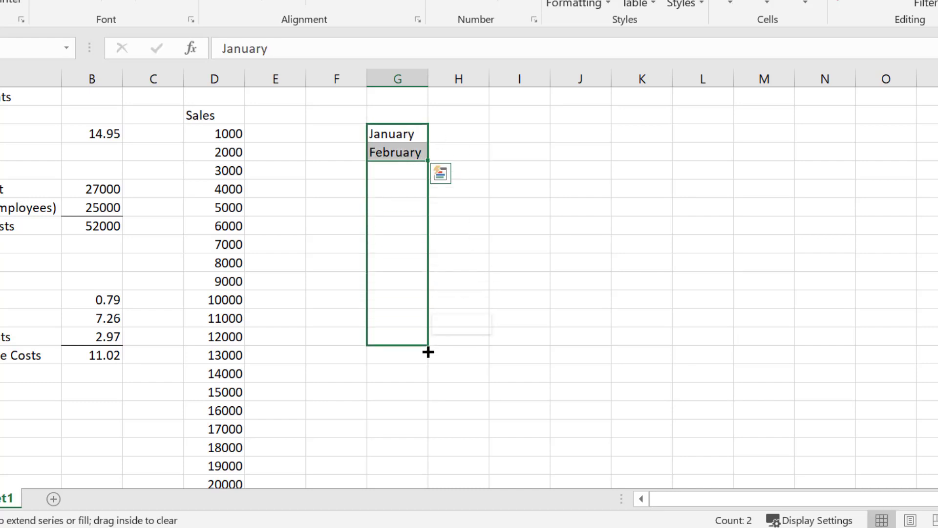
Step: Undo the month series fill and clear January and February from G3:G4
key("ctrl+z")
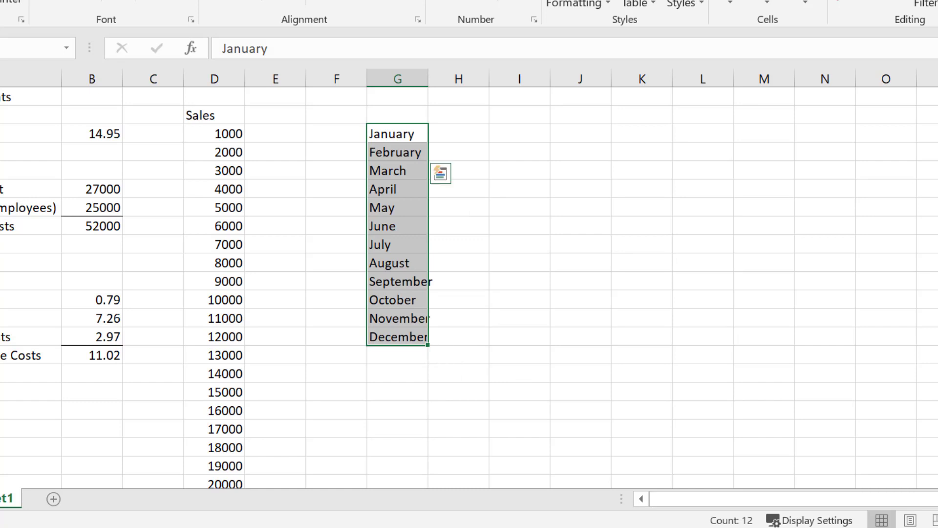
key("Delete")
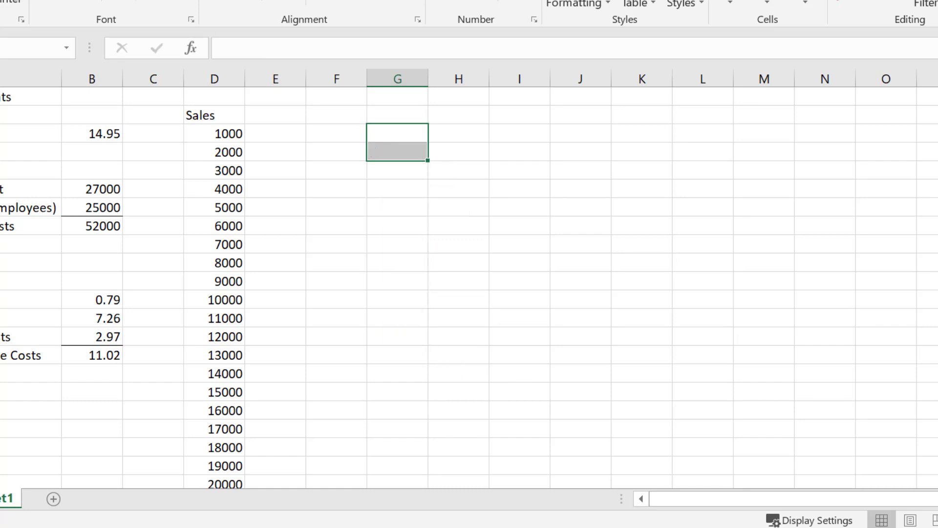
key("Right")
key("Left")
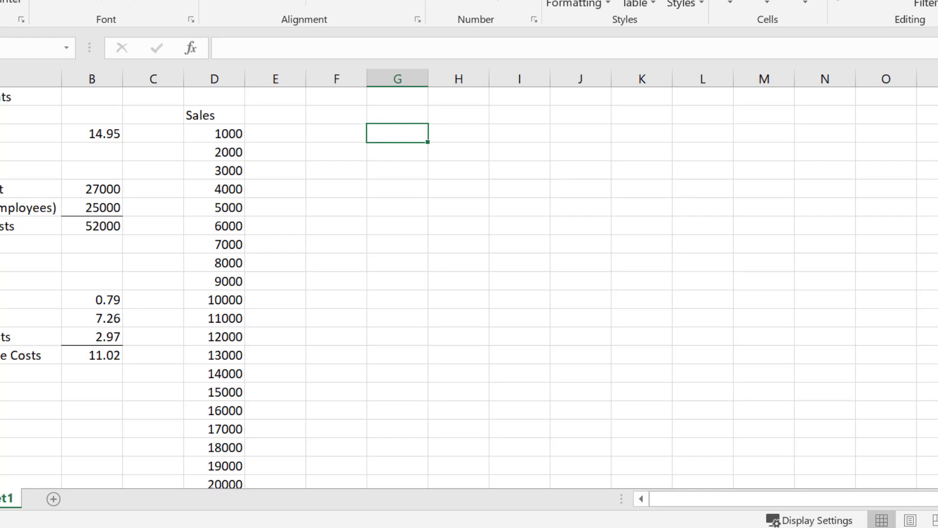
Step: Enter 3 and 6 in G3:G4 and fill the number series down to 30 in G12
type("3")
key("Return")
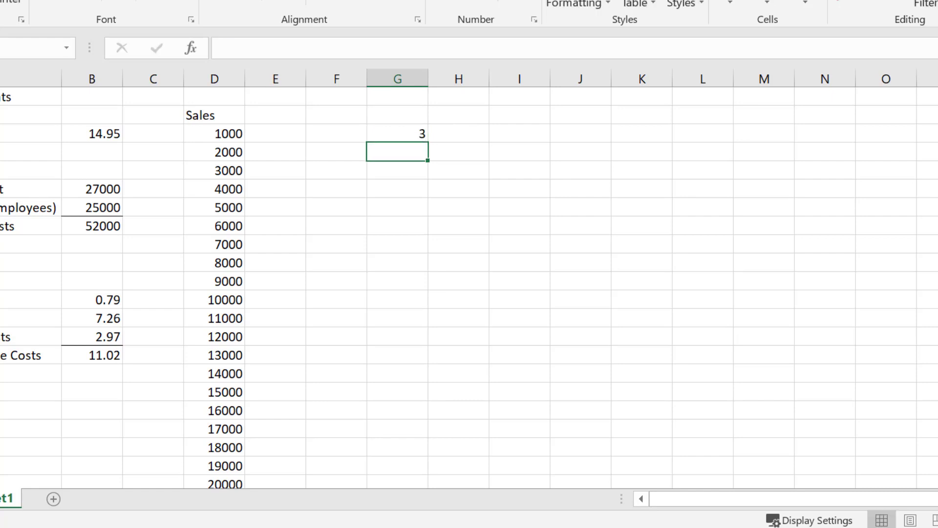
type("6")
key("Return")
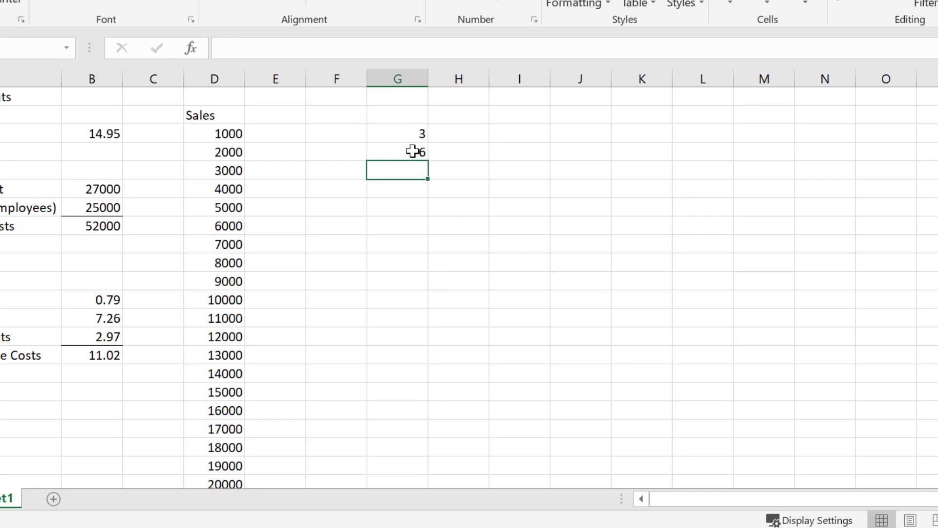
left_click_drag(408, 133, 425, 307)
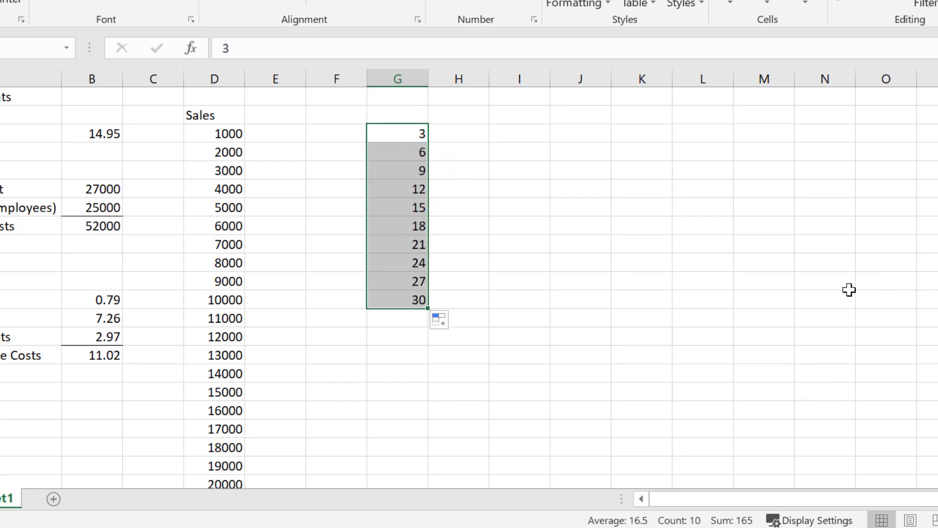
Step: Undo the multiples-of-three series fill and clear the 3 and 6 entries from G3:G4
key("ctrl+z")
key("ctrl+z")
key("ctrl+z")
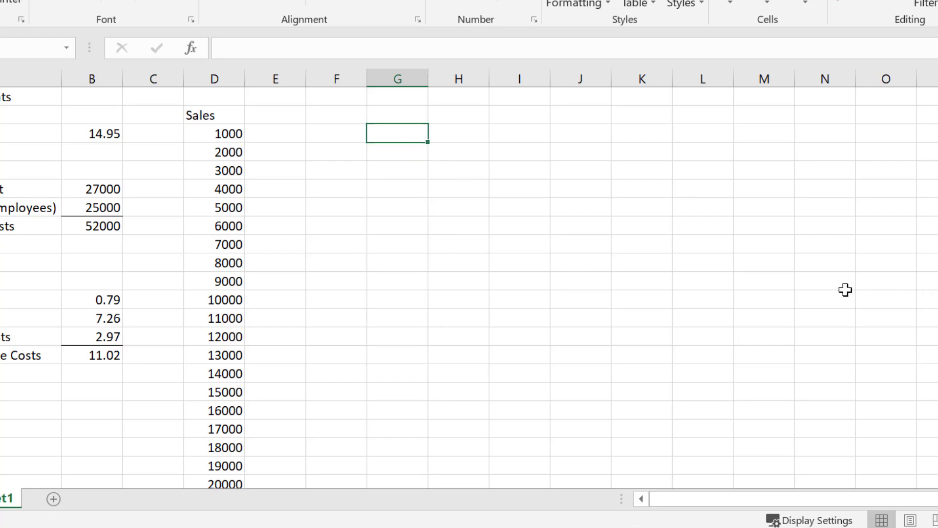
Step: Enter the heading "Net Profit" in E2 beside the Sales heading
left_click(509, 288)
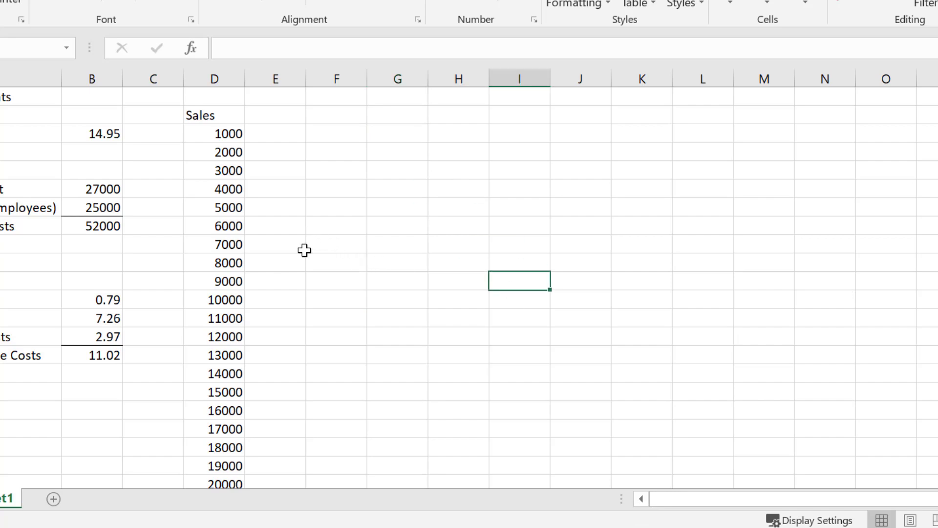
scroll(303, 293, "down", 4)
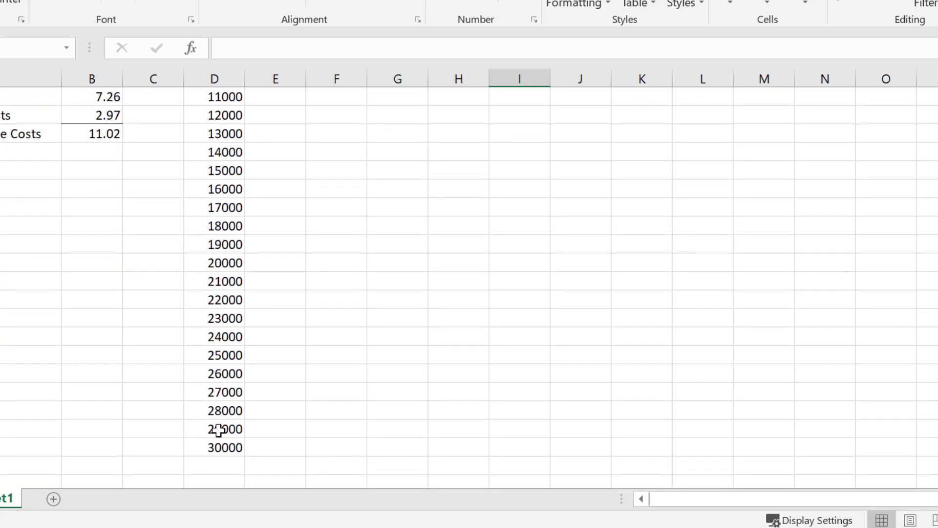
scroll(218, 430, "up", 4)
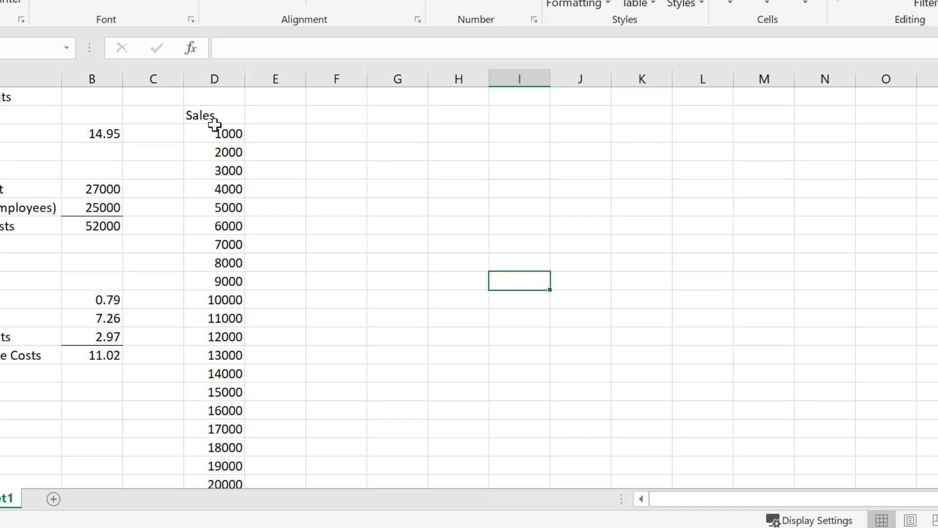
left_click(284, 118)
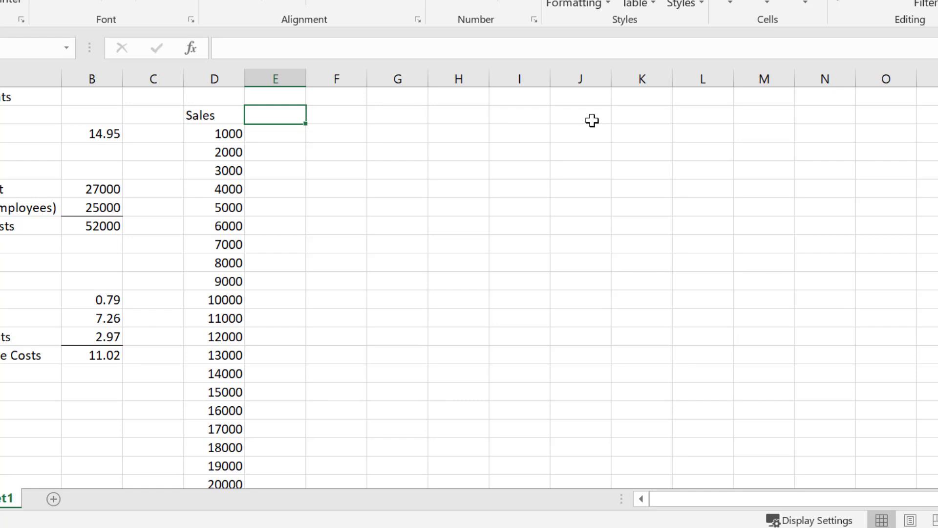
type("Net Profit")
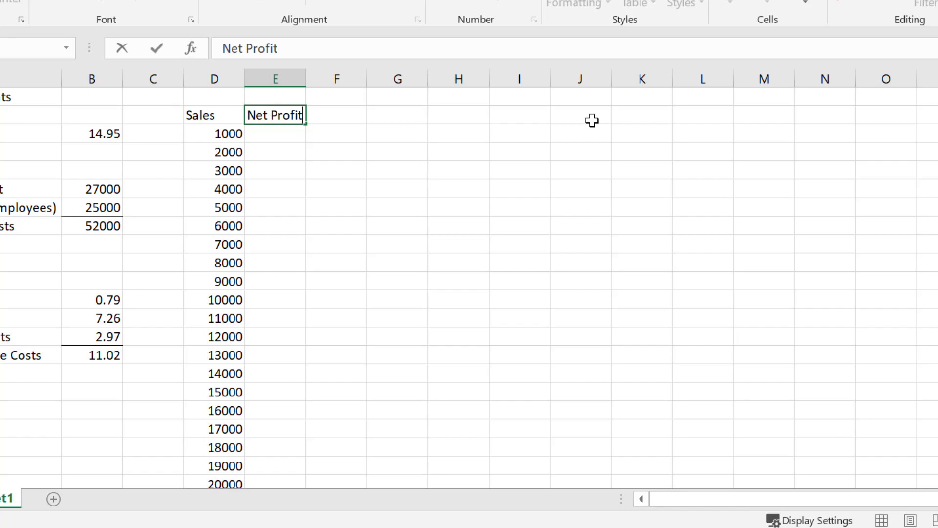
key("Return")
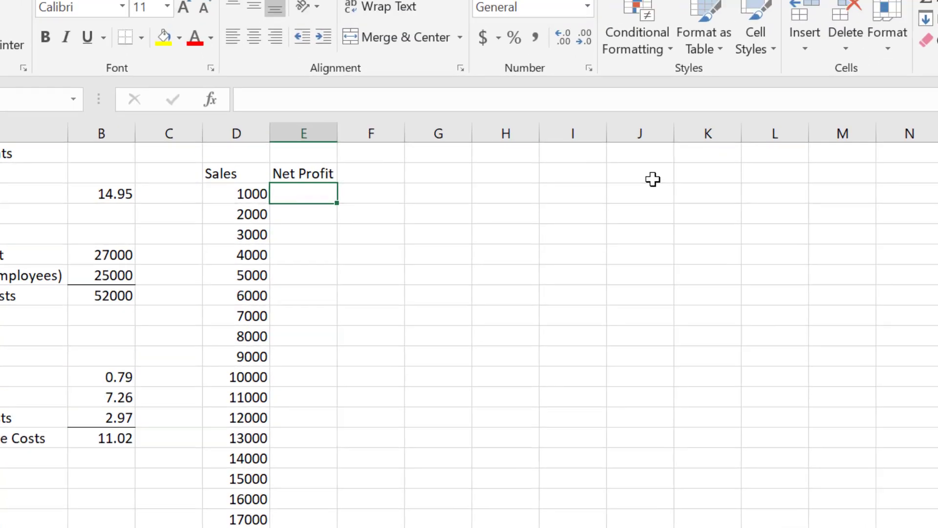
Step: Start writing the net profit formula in words in G2 with "=(revenues)-(fixed costs"
key("Up")
key("Up")
key("Right")
key("Down")
key("Right")
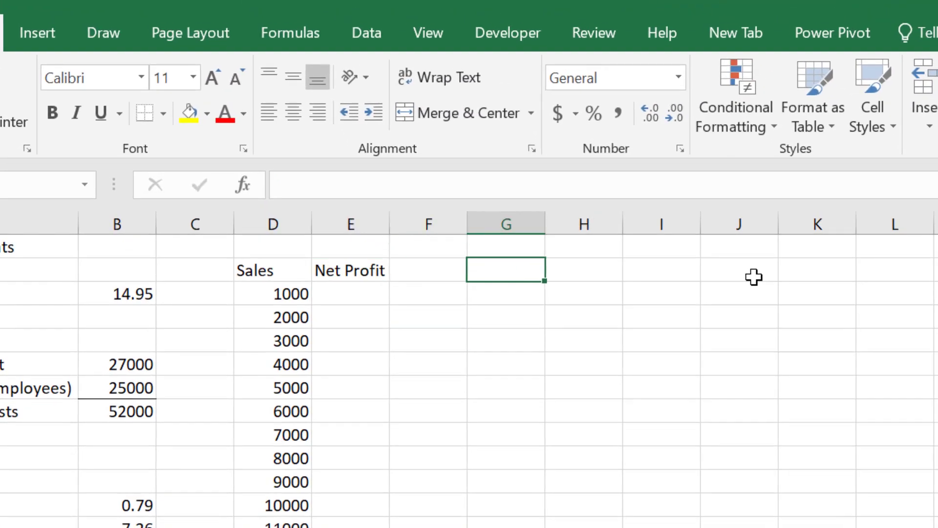
type("=(")
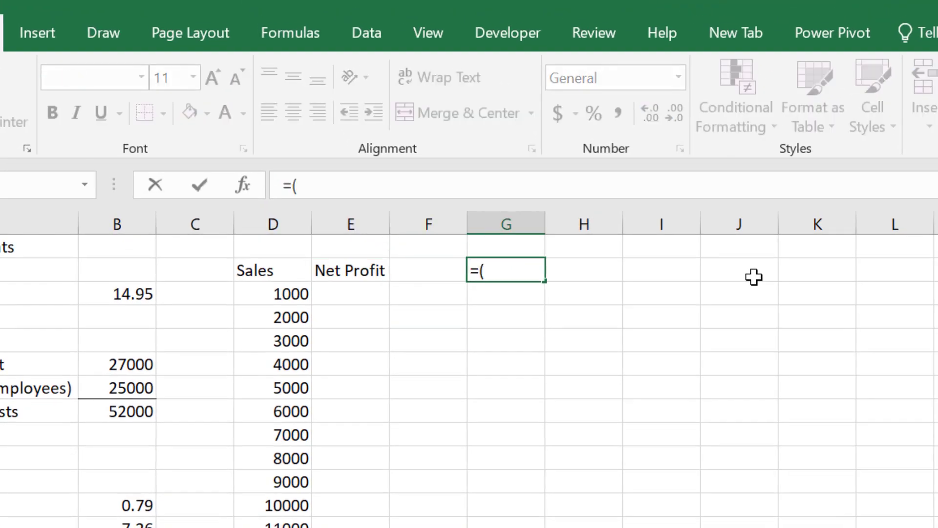
type("revenues)")
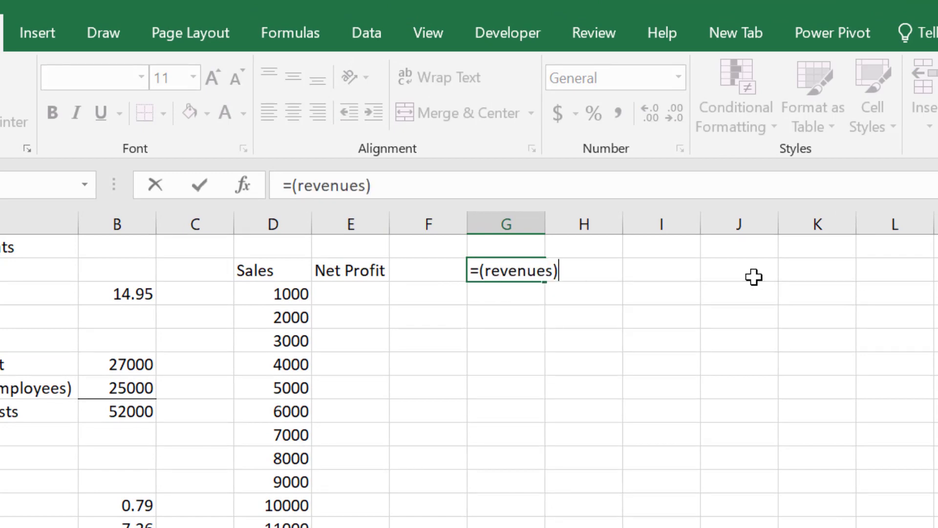
type("-(fixed")
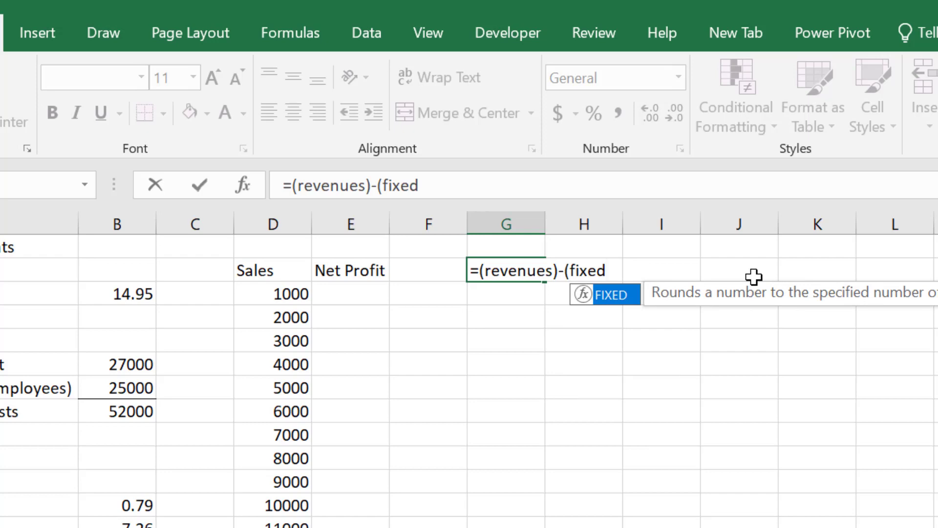
type(" costs")
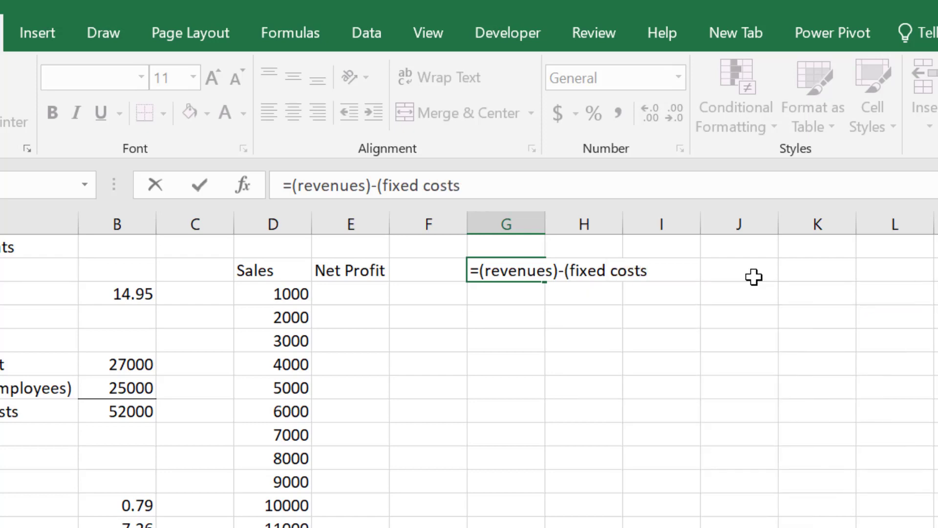
type(" + sales")
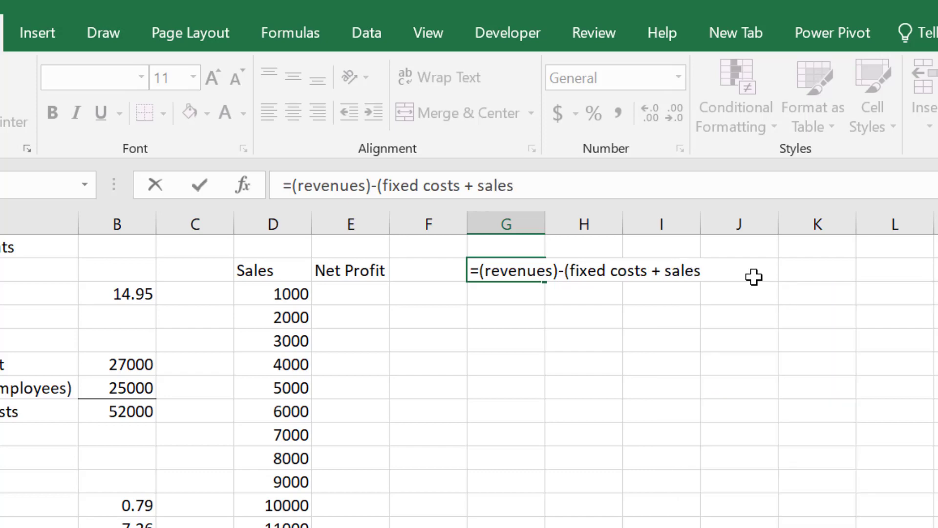
Step: Extend the worded formula in G2 with " + units * variable costs)" to complete the cost part
key("BackSpace")
key("BackSpace")
key("BackSpace")
key("BackSpace")
key("BackSpace")
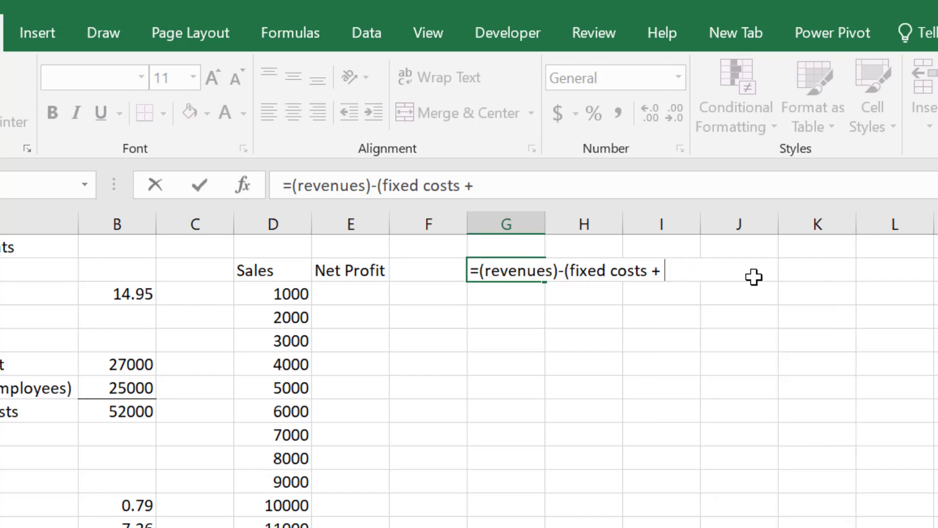
type("units ")
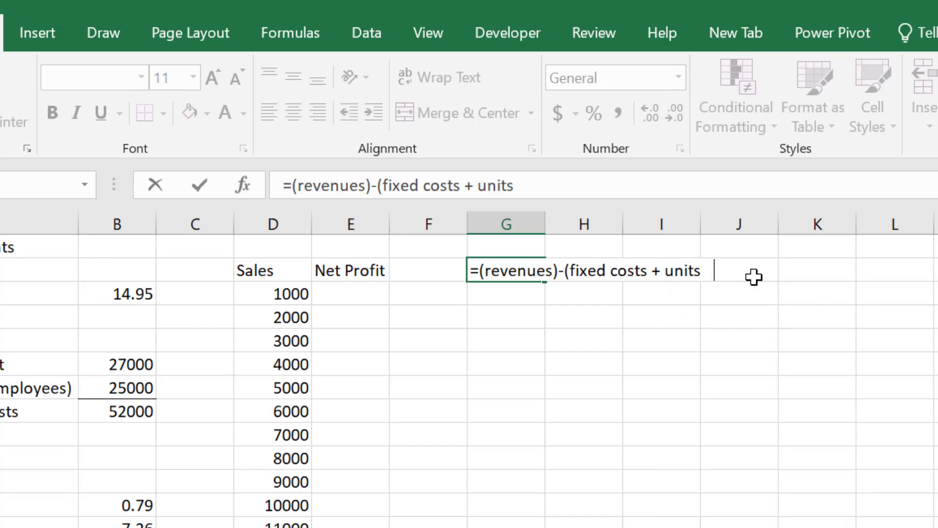
type("* variabl")
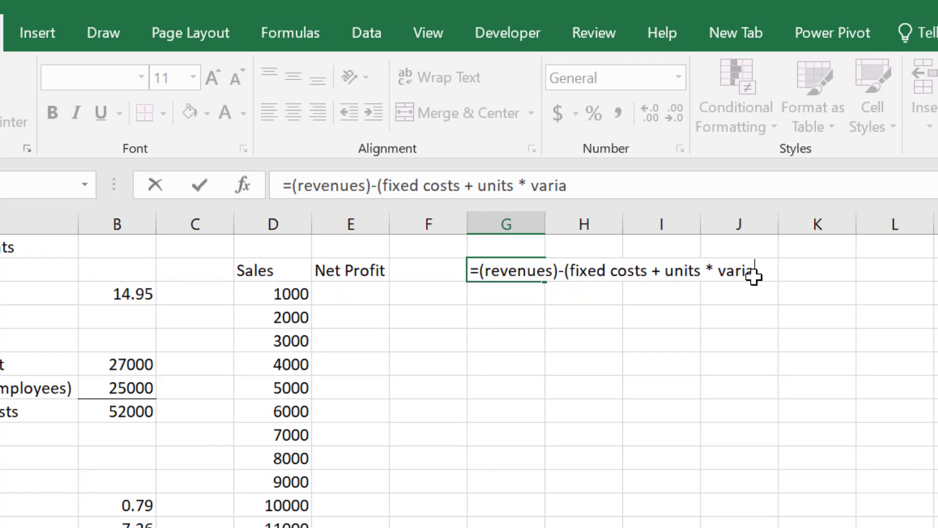
type("e costs)")
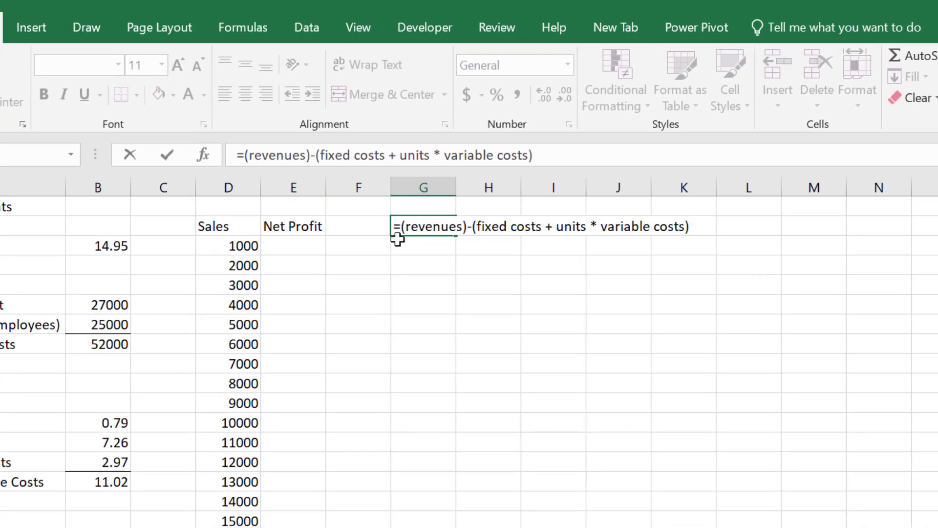
Step: Replace "revenues" in the worded formula in G2 with "price * units" and commit the entry
double_click(436, 227)
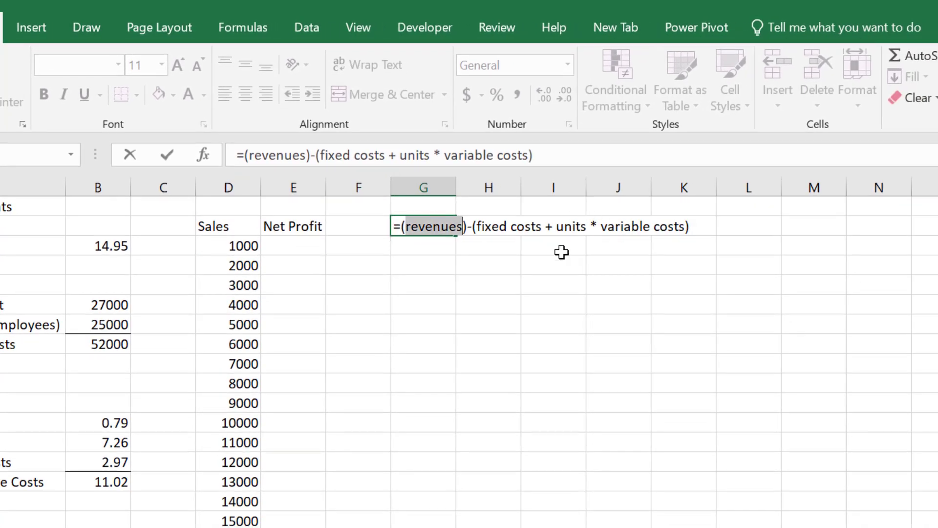
type("sales")
key("BackSpace")
key("BackSpace")
key("BackSpace")
key("BackSpace")
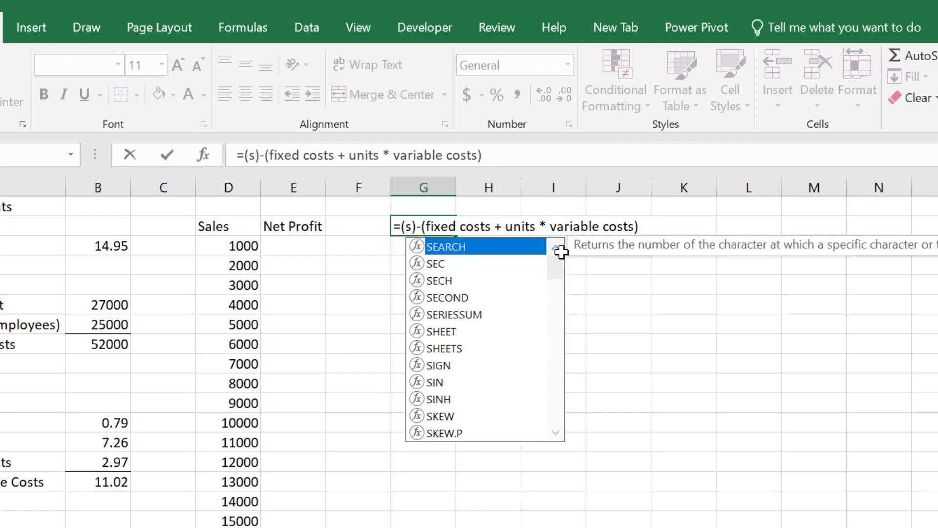
key("BackSpace")
type("price ")
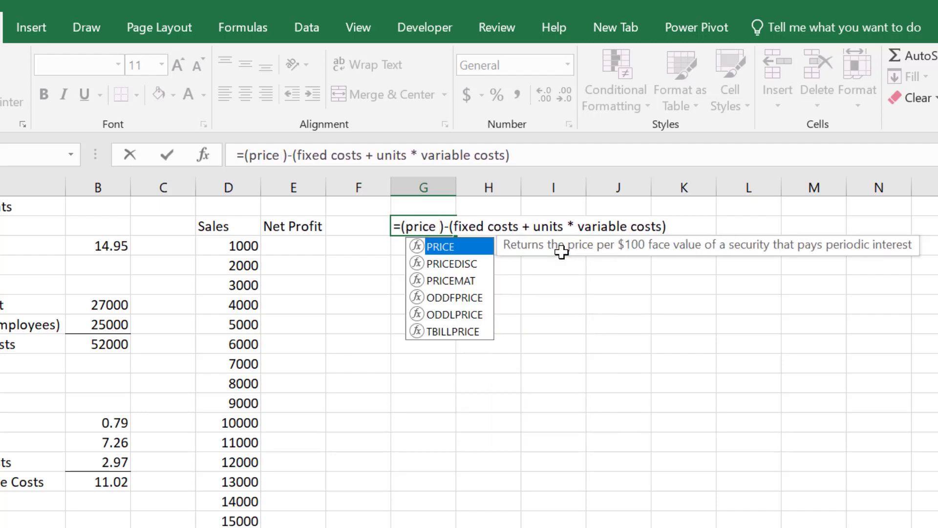
type("* ")
type("units")
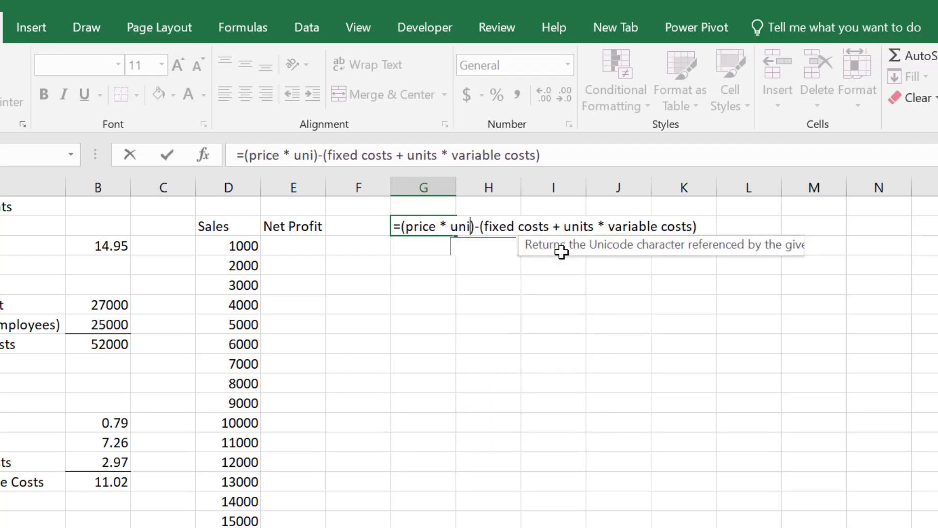
key("Return")
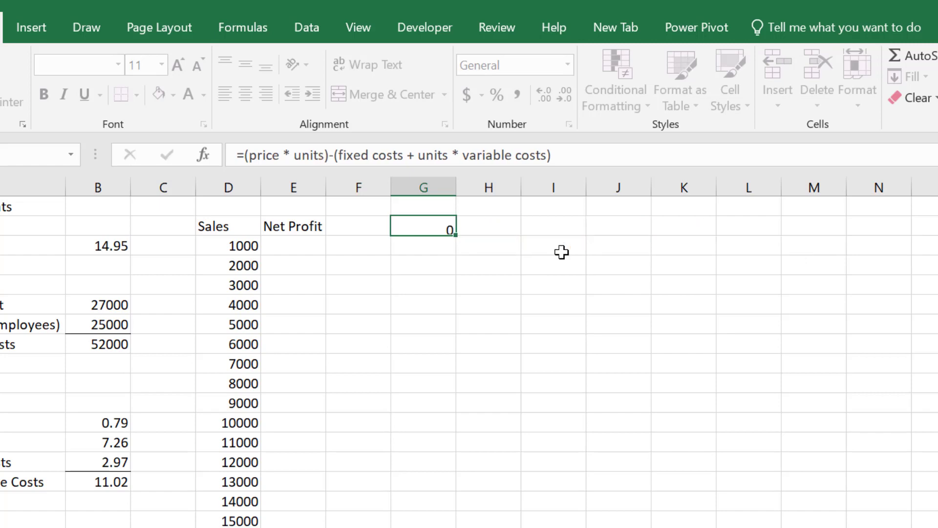
Step: Turn the worded formula in G2 into plain text by adding an apostrophe in front of it
key("Up")
key("F2")
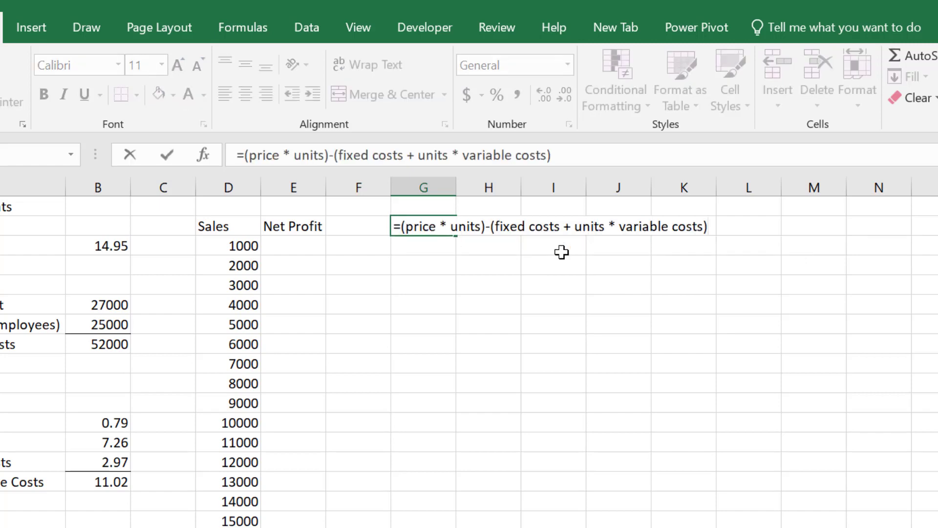
key("Home")
type("'")
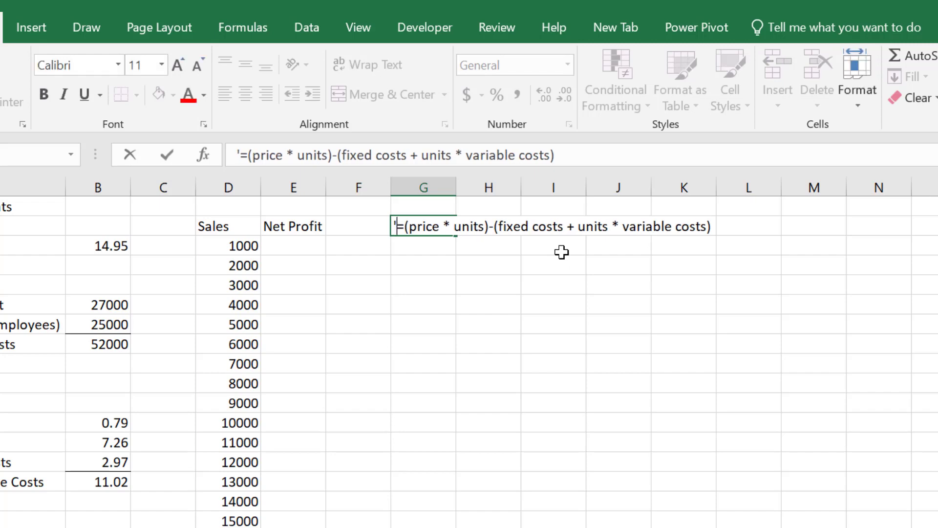
key("Return")
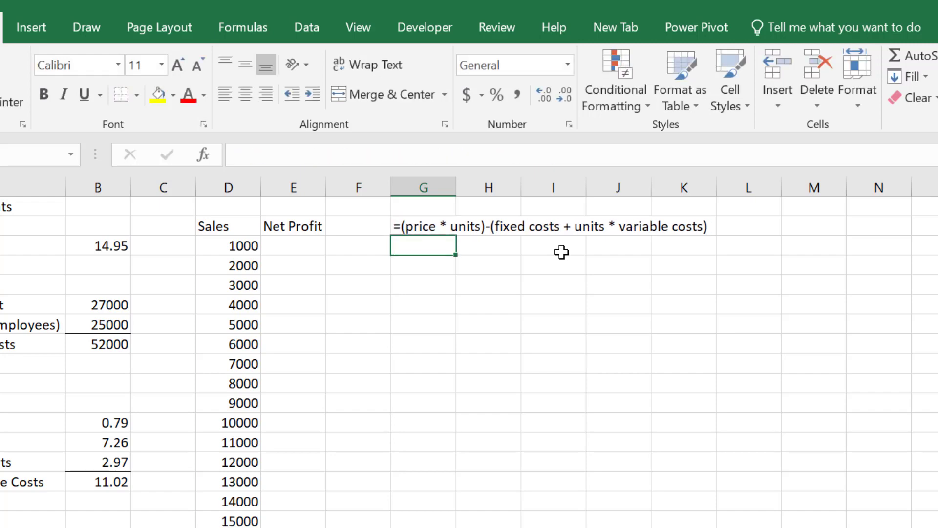
Step: Change the Sales heading in D2 to "Units Sold" and select the worded formula in G2
key("Up")
key("Left")
key("Left")
key("Left")
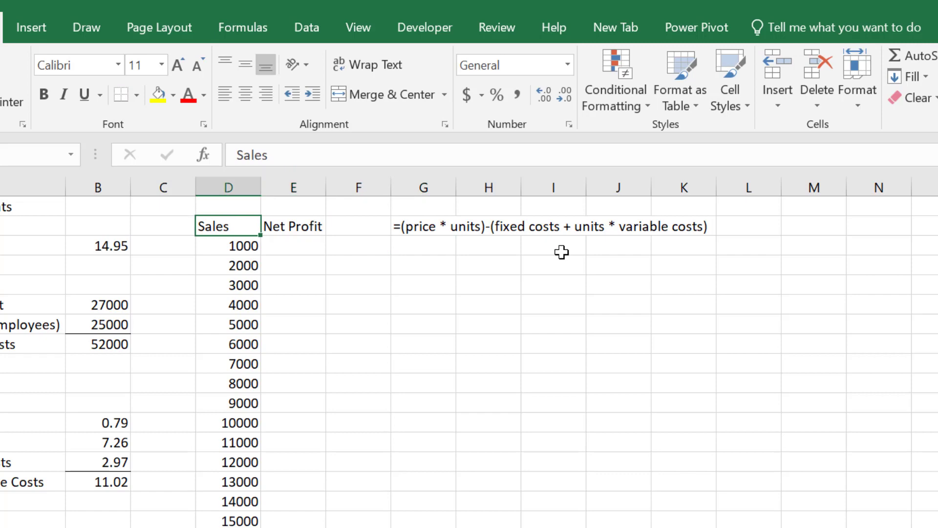
type("Units Sold")
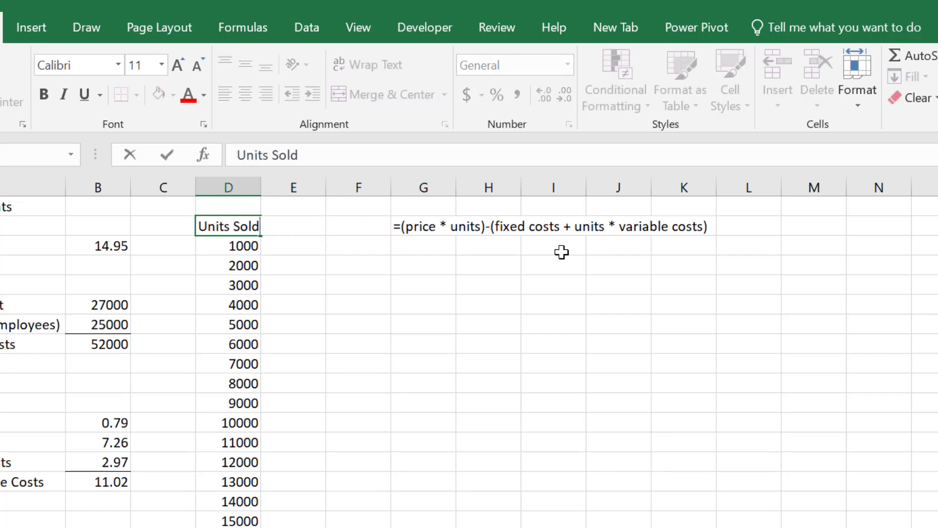
key("Return")
key("Up")
key("Right")
key("Right")
key("Right")
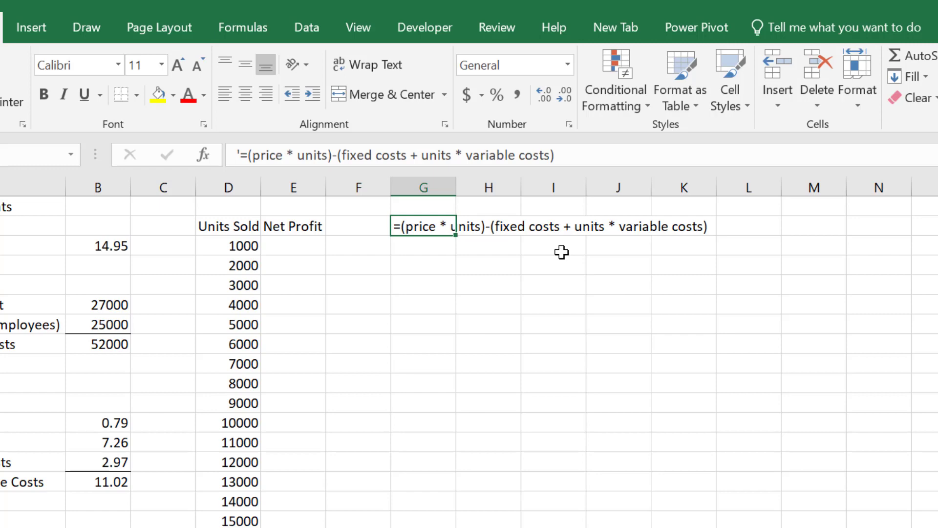
Step: Note the first two order-of-operations rules: "First ()" in K5 and "Second ^ exponents" in K6
left_click(691, 287)
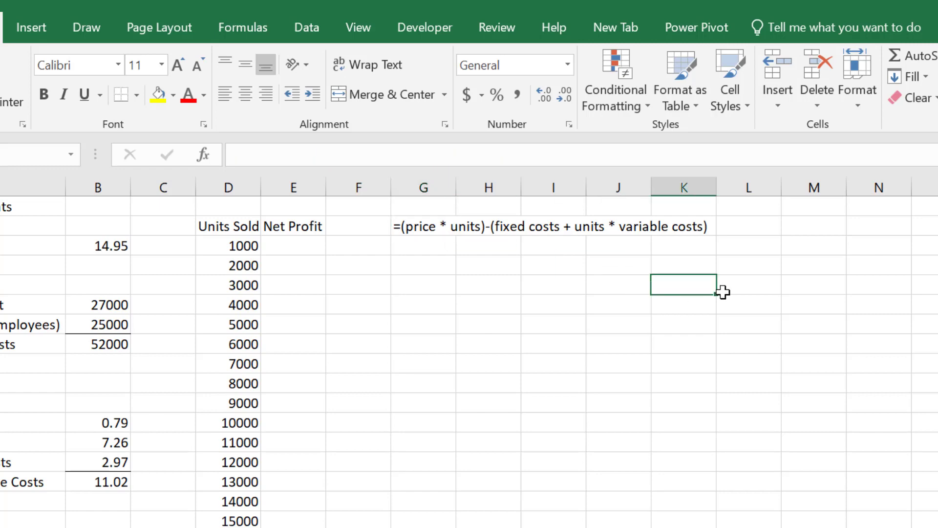
type("First")
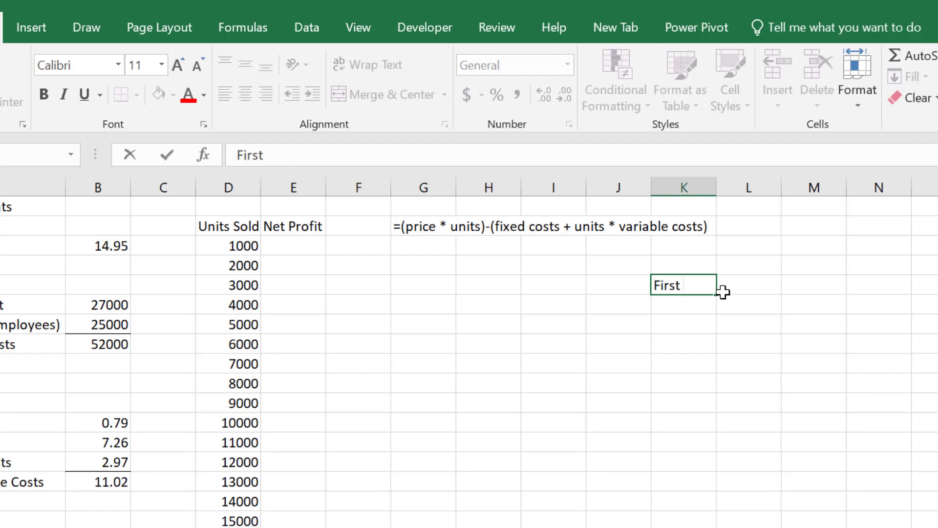
type(" ()")
key("Return")
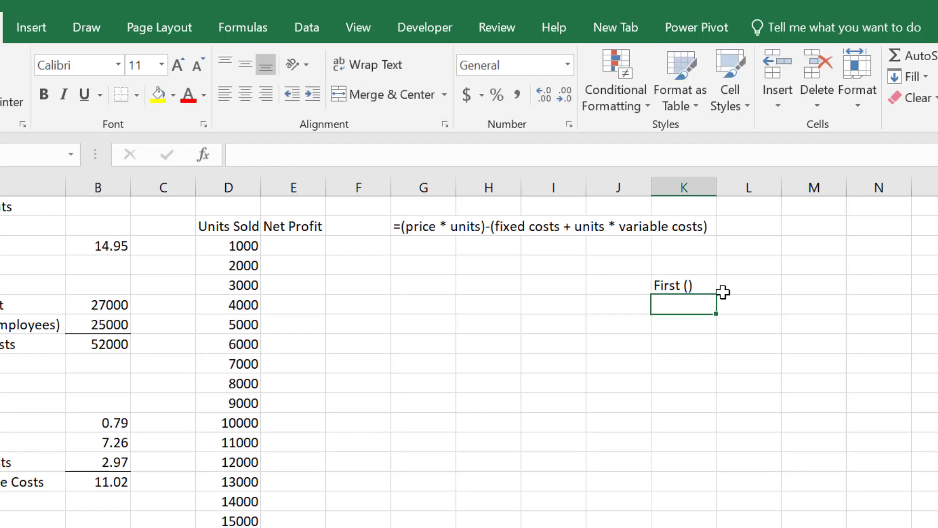
type("Second")
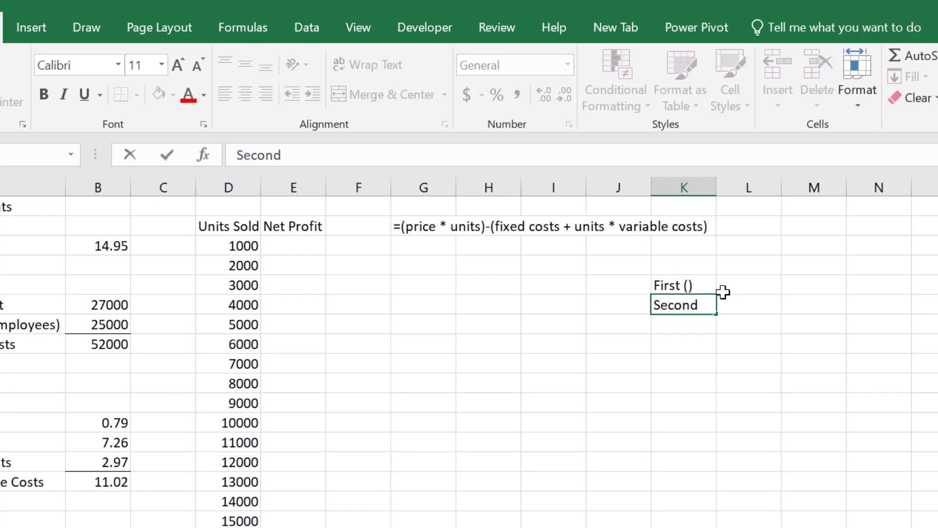
type(" ^ exponents")
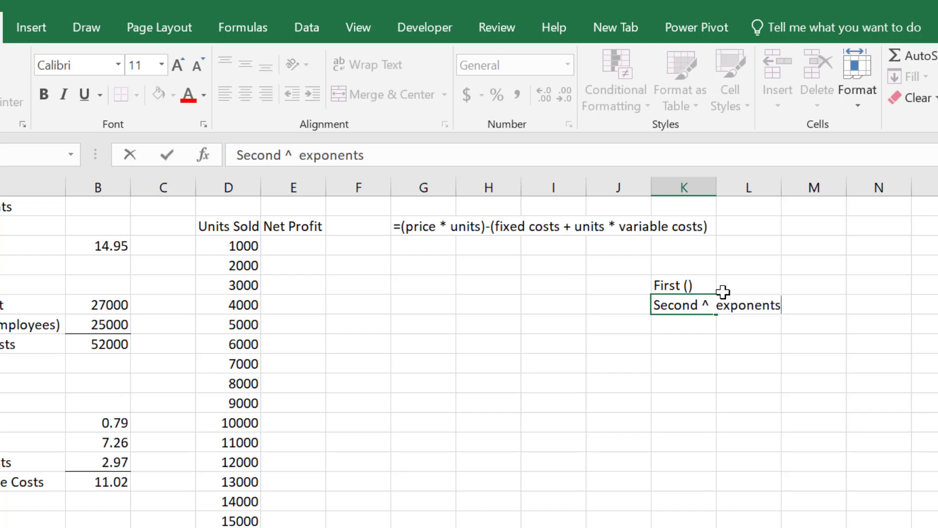
key("Return")
Step: Enter the third order-of-operations rule, "Third * / multiply and divide", in K7
type("Third")
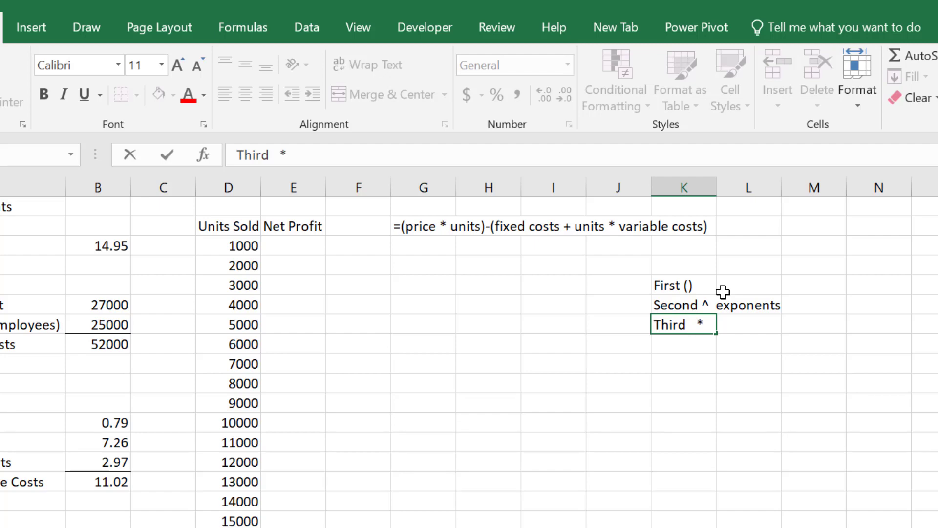
type("   * /  multi")
key("BackSpace")
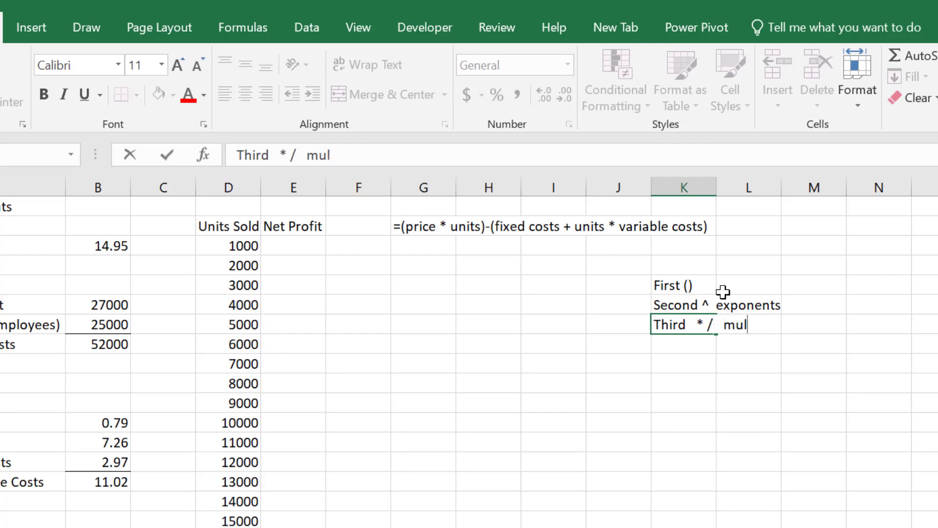
type("tiply and de")
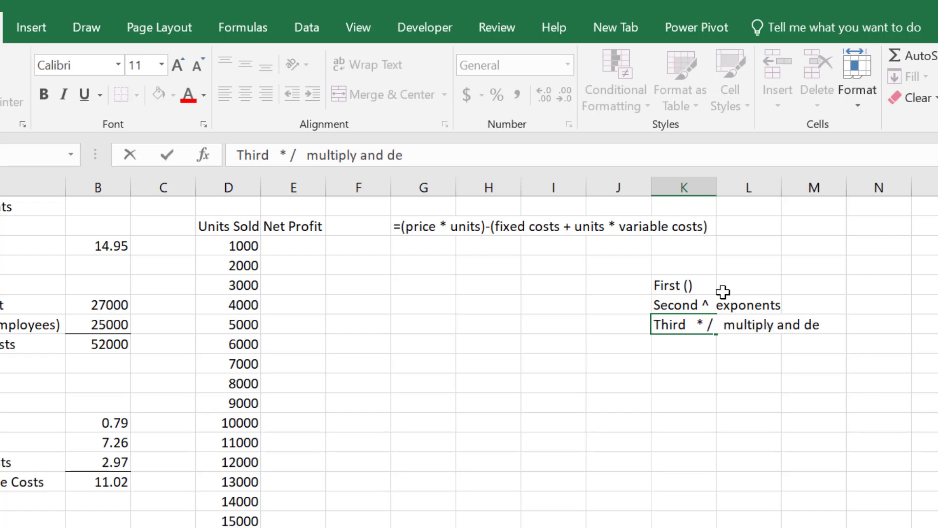
key("BackSpace")
type("ivide")
key("Return")
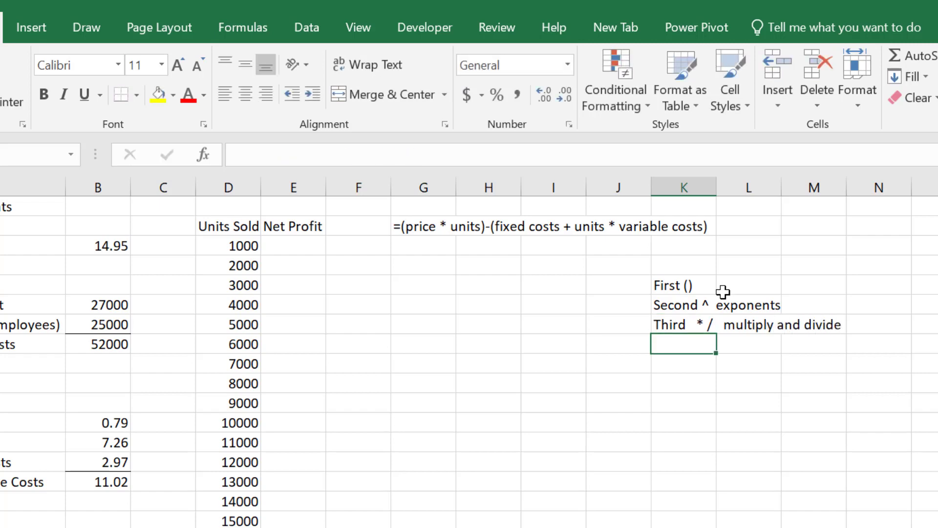
Step: Enter the fourth order-of-operations rule, "Fourth + - add and subtract", in K8
type("Fourth")
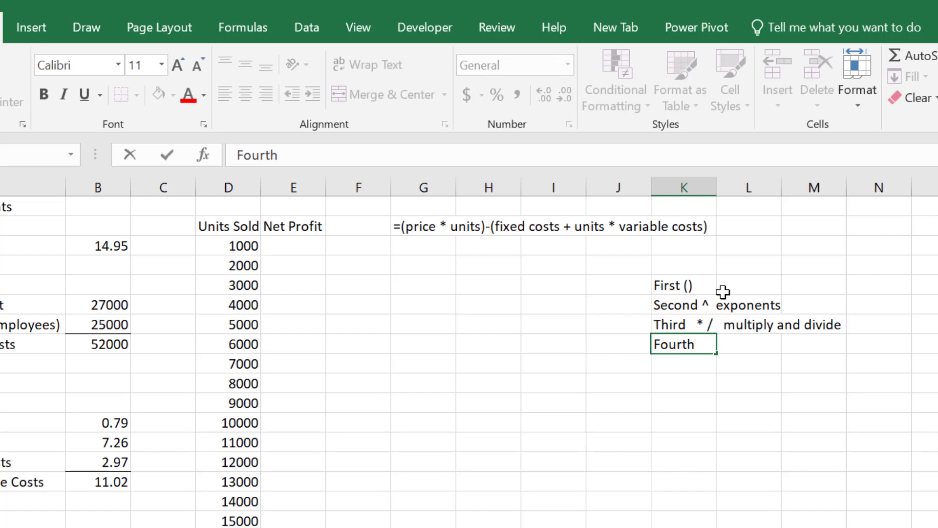
type(" + -   add an")
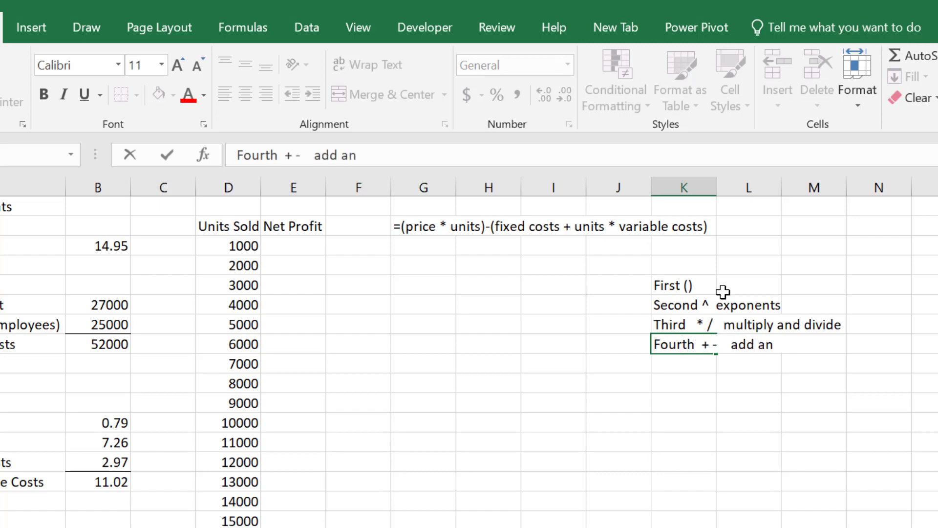
type("d subtract")
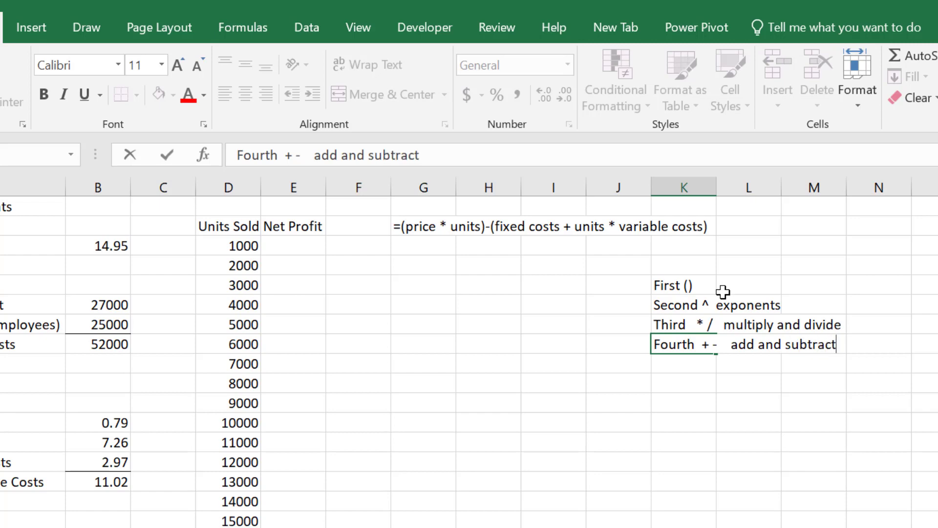
key("Return")
key("Return")
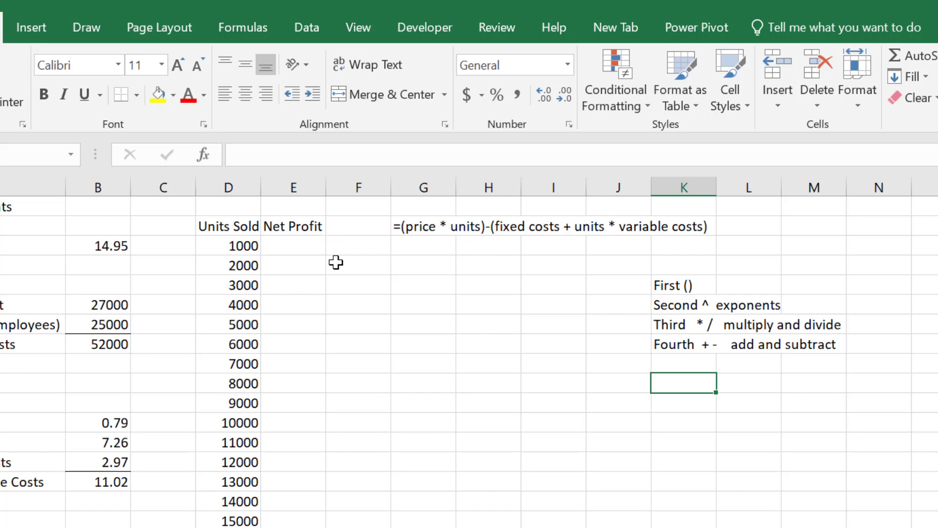
Step: Begin the net profit formula in E3 with =(B3*D3)-(B8+, using the sales price, units sold and total fixed costs cells
left_click(298, 248)
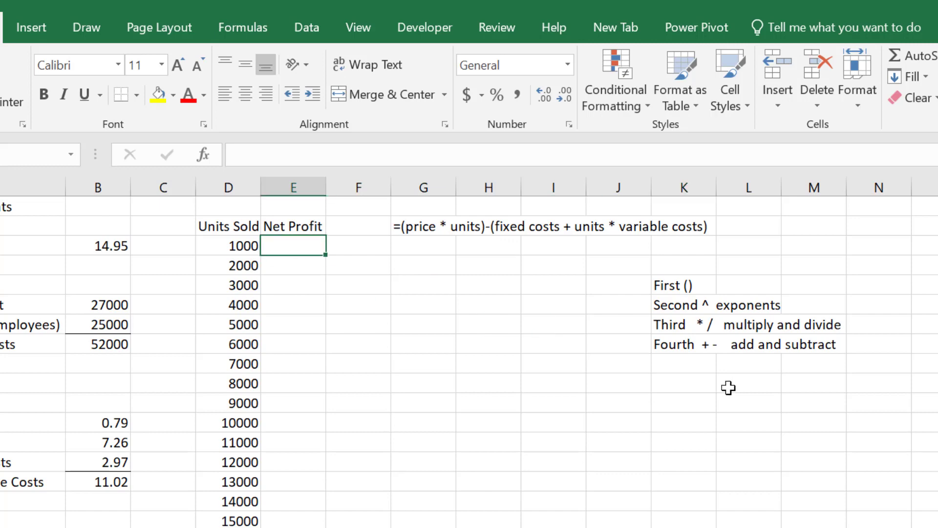
type("=(")
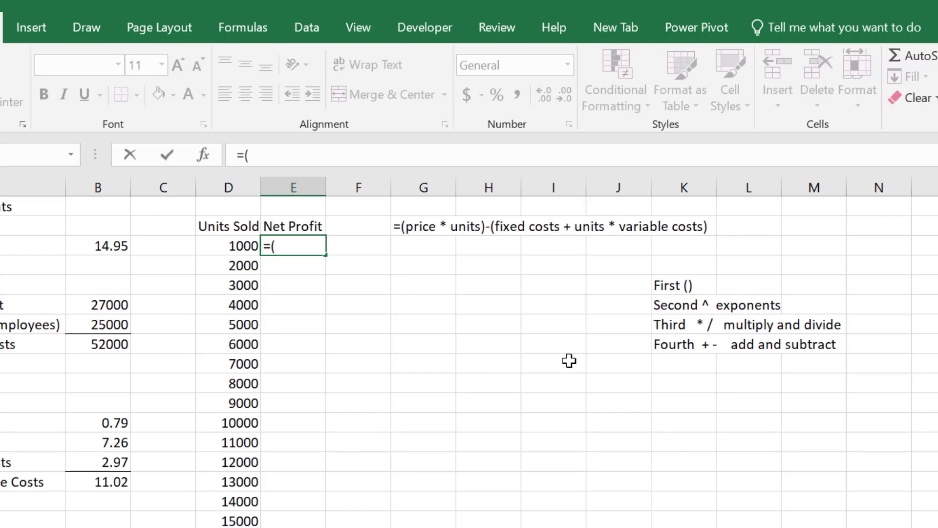
left_click(109, 244)
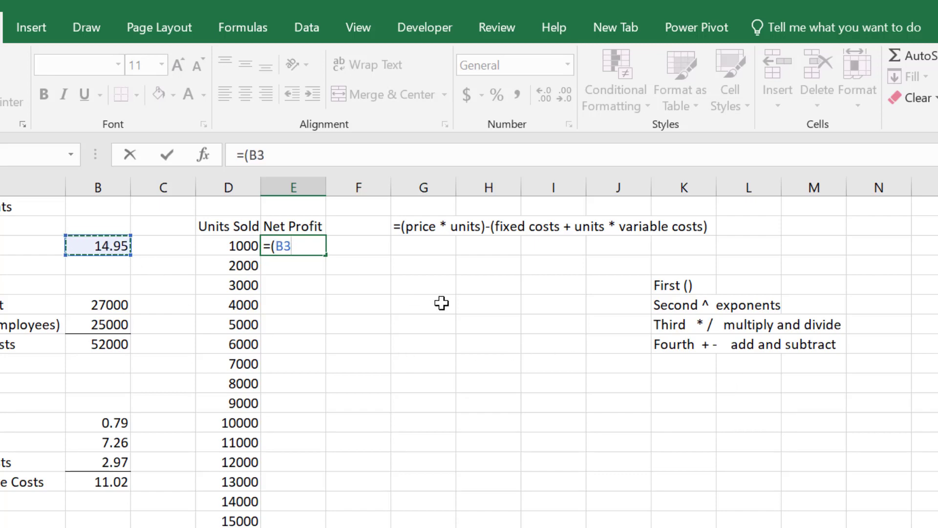
type("*")
left_click(223, 247)
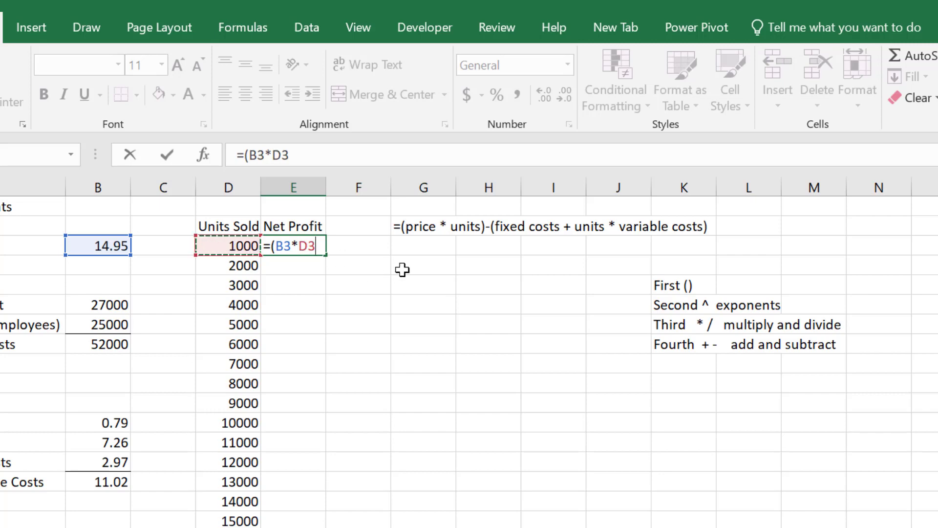
type(")-")
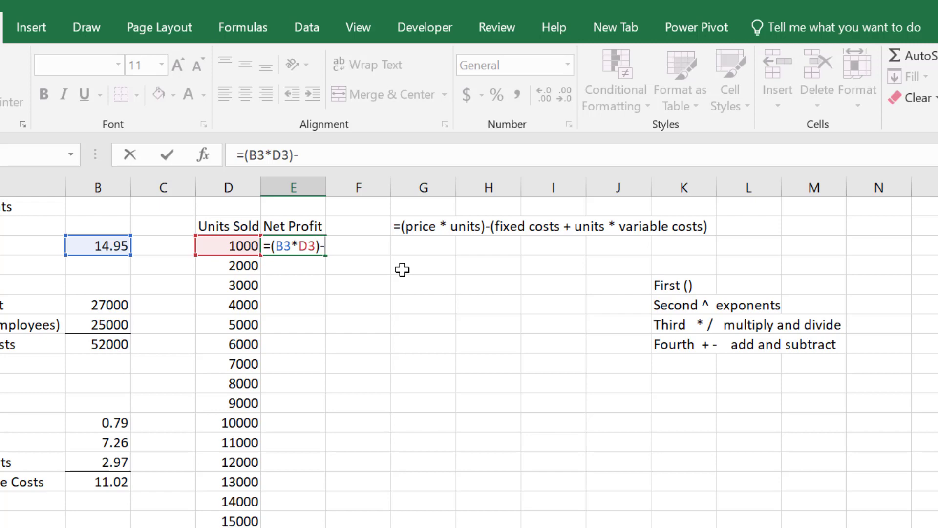
type("(")
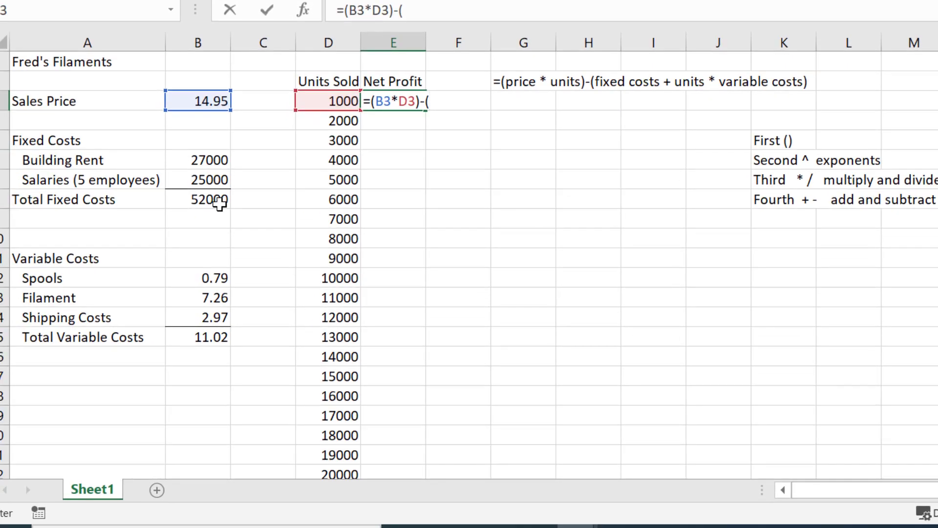
left_click(220, 205)
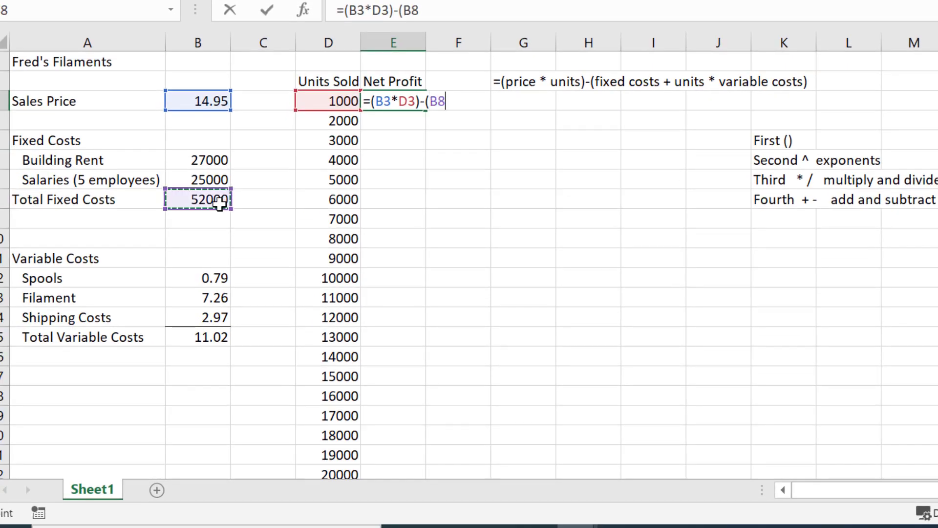
type("+")
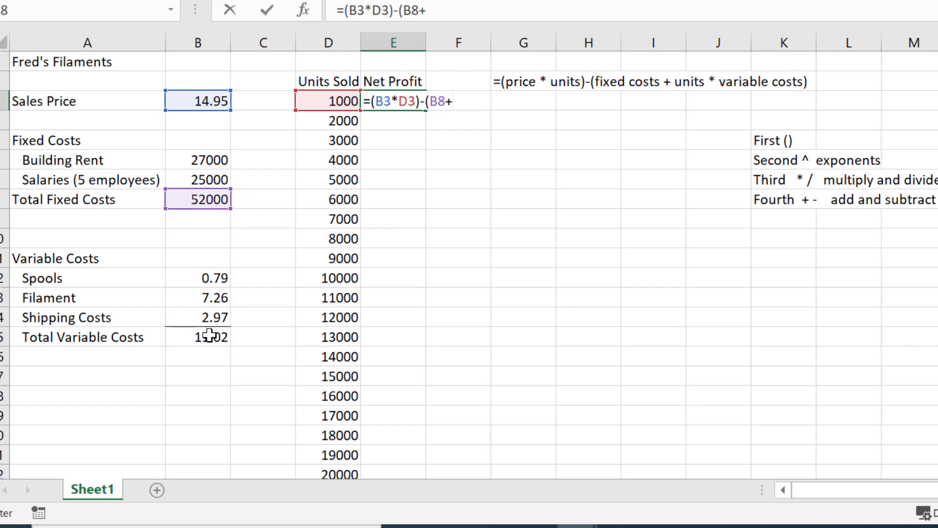
left_click(209, 335)
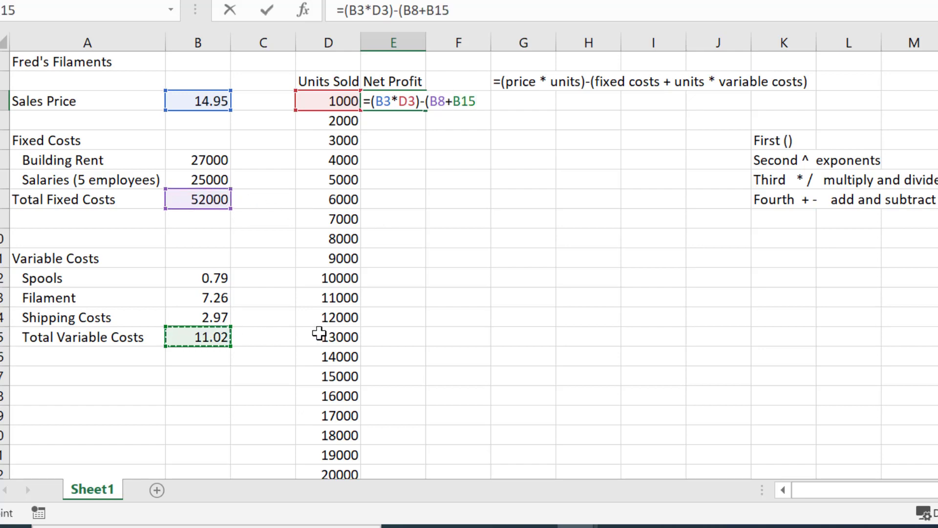
type("*")
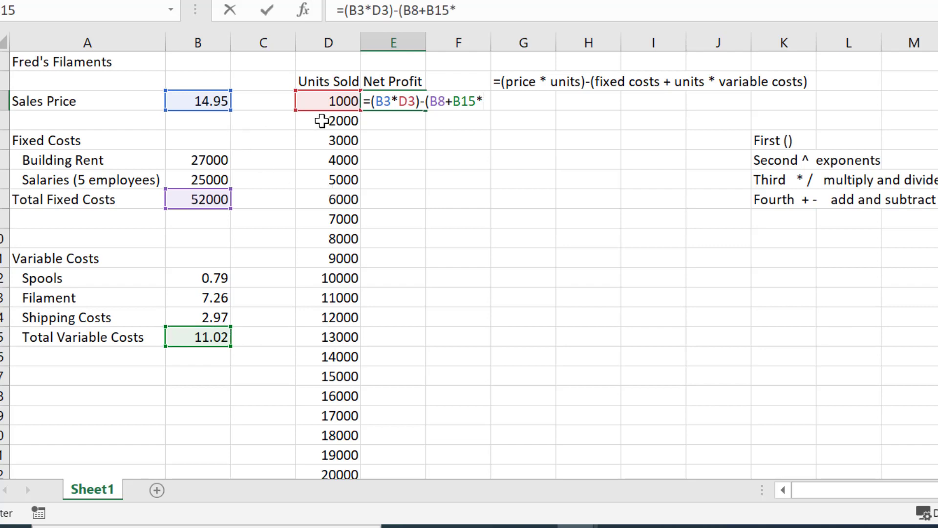
left_click(313, 102)
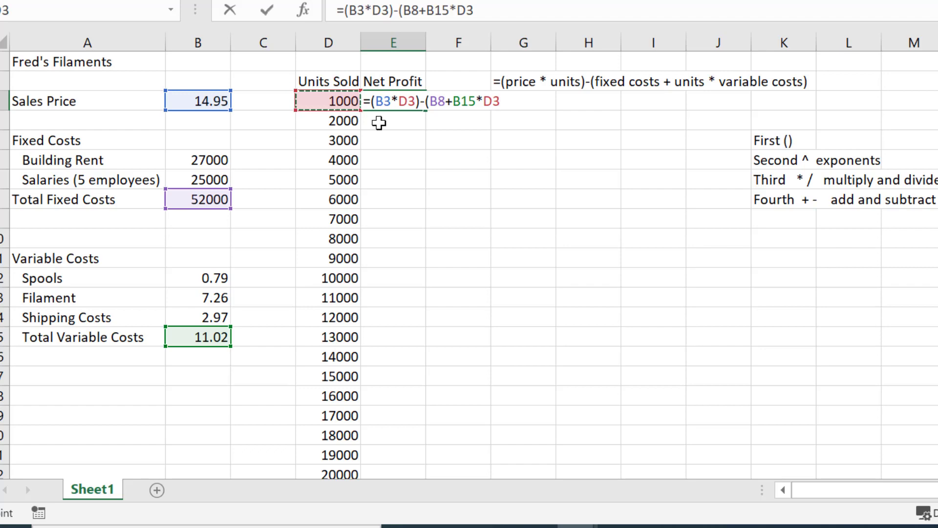
key("BackSpace")
key("BackSpace")
key("BackSpace")
key("BackSpace")
key("BackSpace")
key("BackSpace")
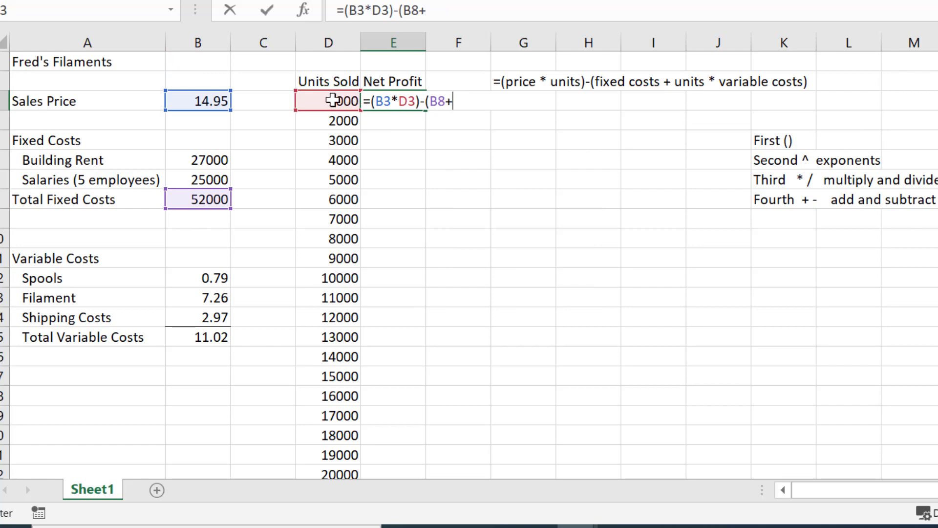
Step: Complete the E3 formula with D3*B15) for units sold times total variable costs and commit it
left_click(332, 101)
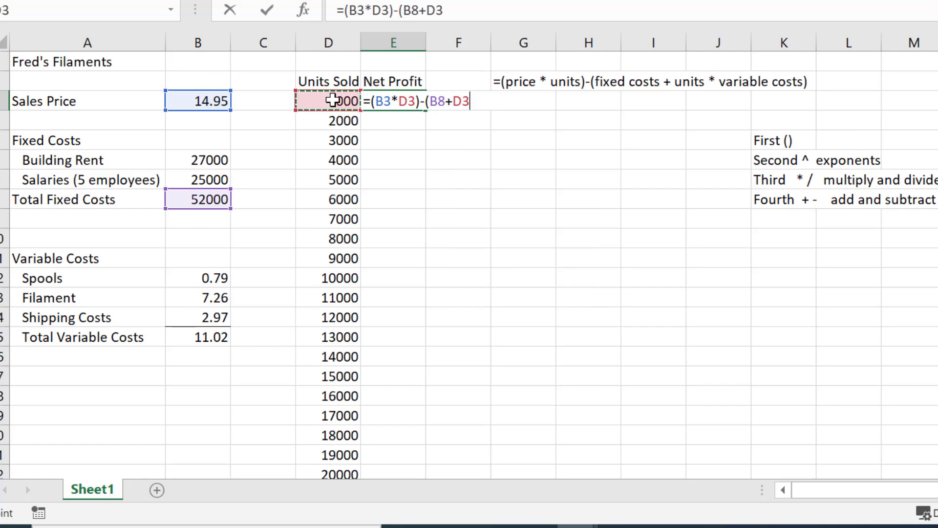
type("*")
left_click(218, 337)
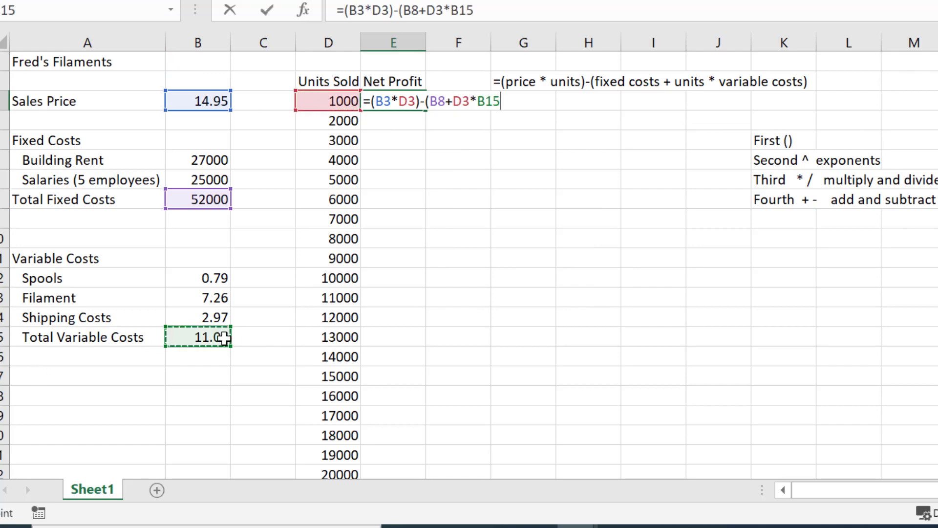
type(")")
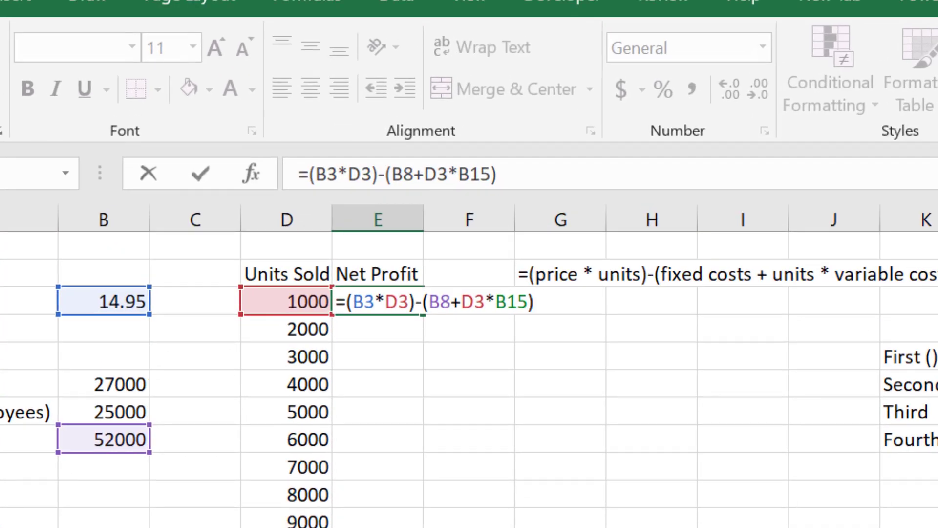
key("Return")
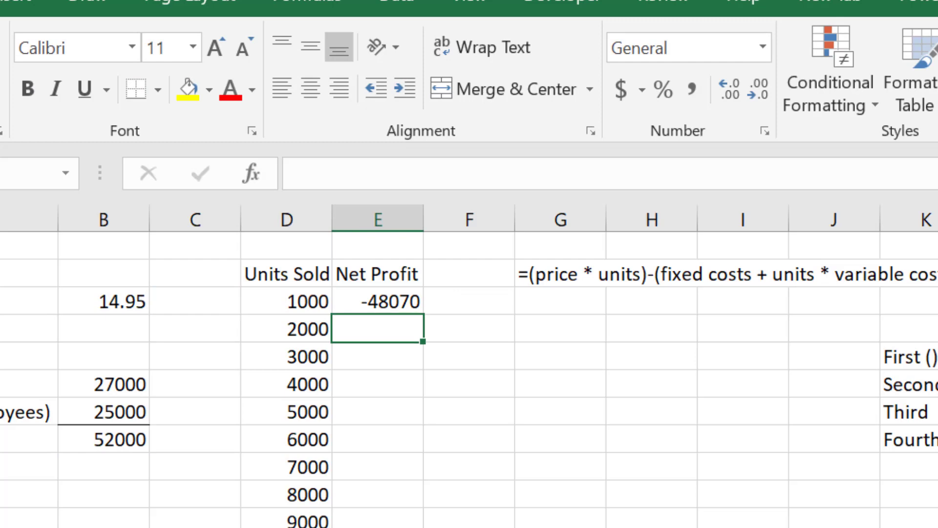
Step: Fill the net profit formula from E3 down through E11, alongside the 9000 units row
key("Up")
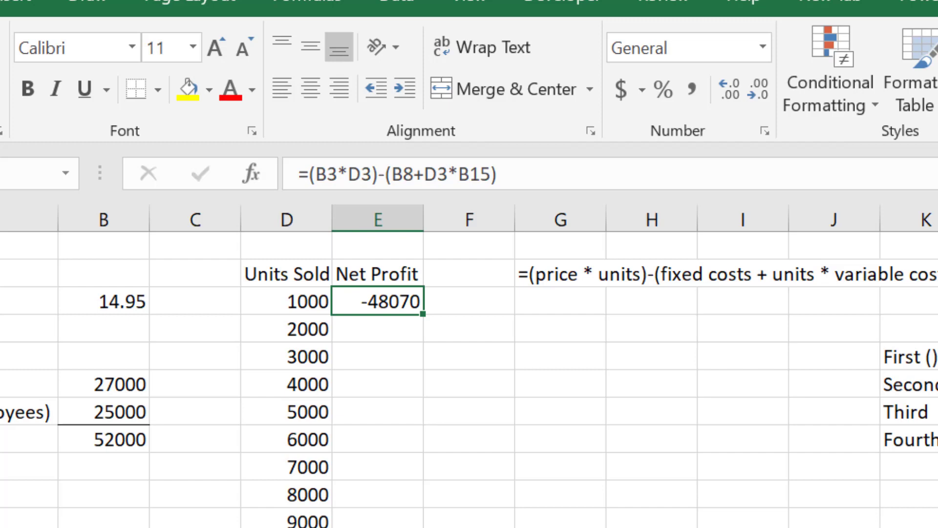
left_click(370, 331)
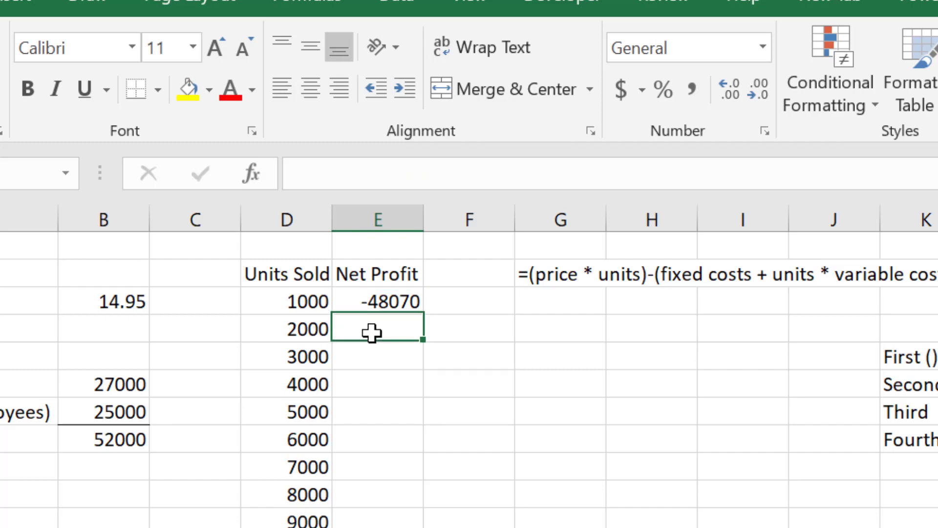
left_click(373, 351)
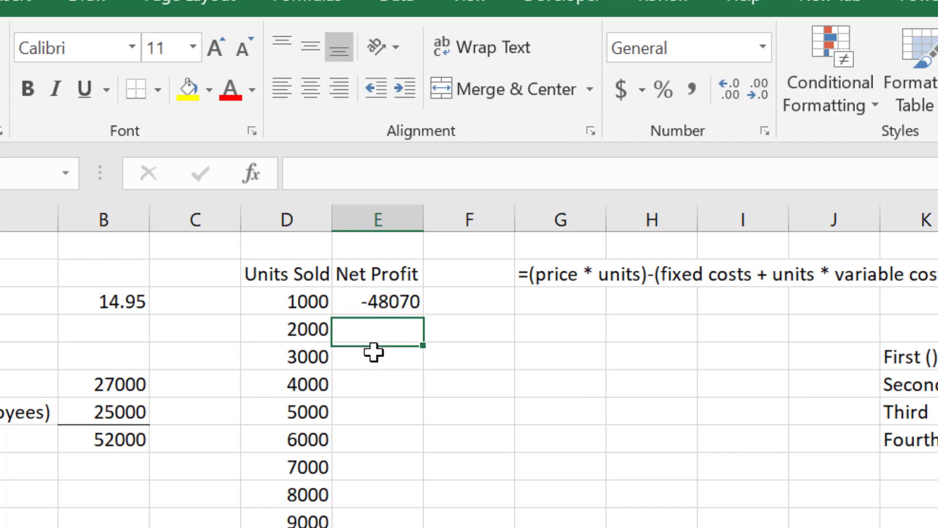
left_click(403, 298)
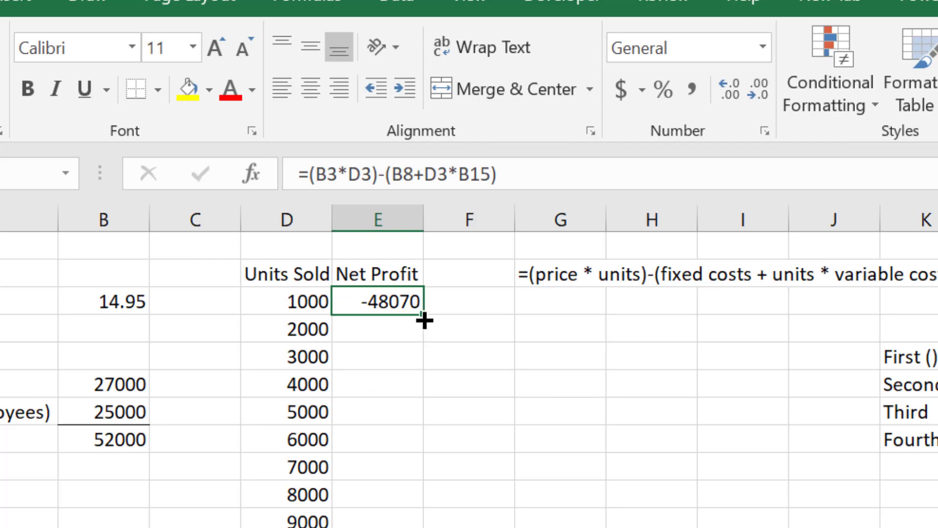
left_click_drag(423, 316, 414, 527)
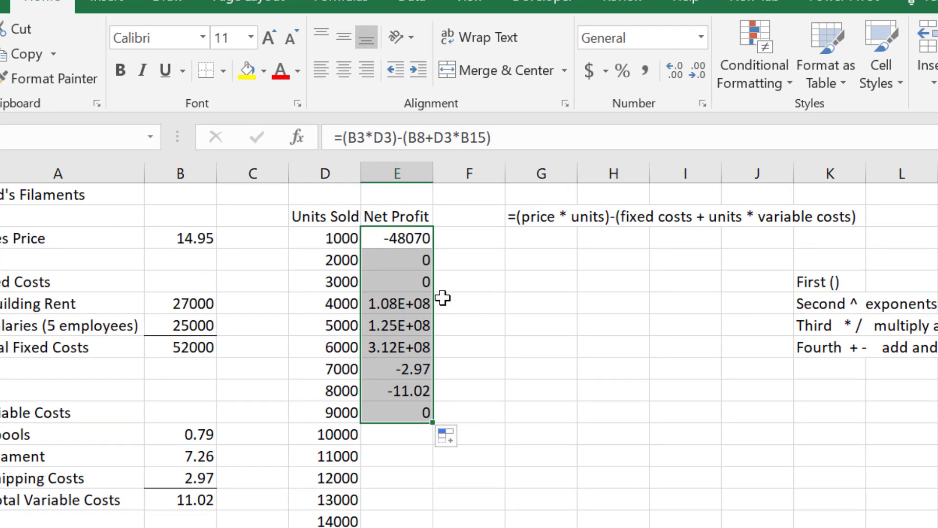
Step: Examine the cell references used by the net profit formulas in E3 and E4
double_click(399, 239)
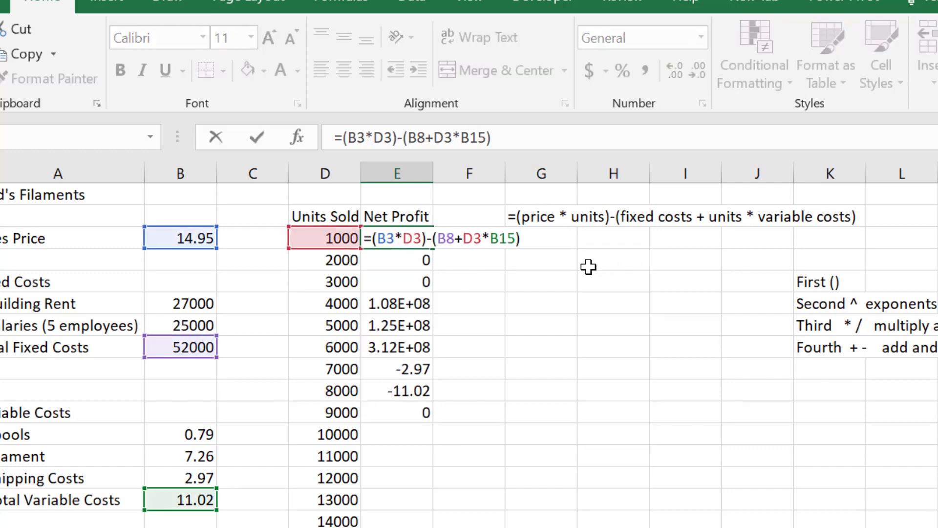
left_click(393, 238)
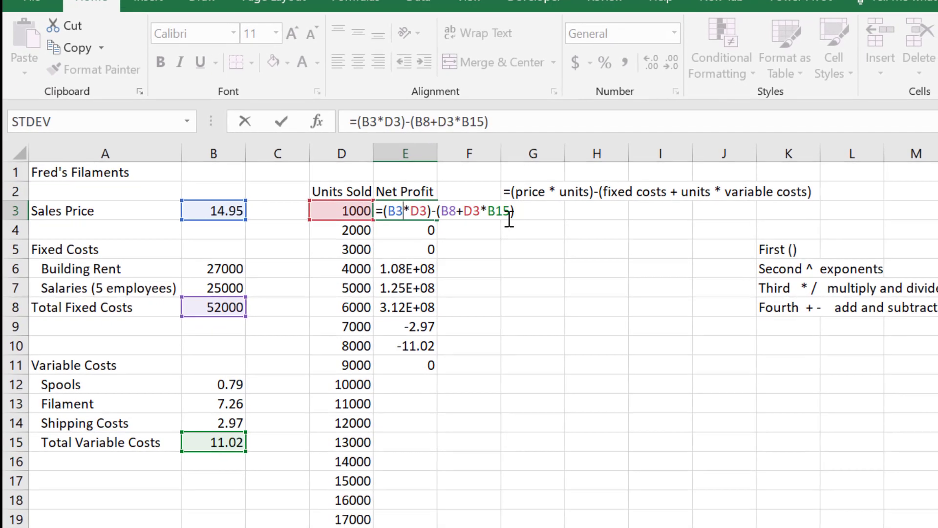
key("ctrl+Return")
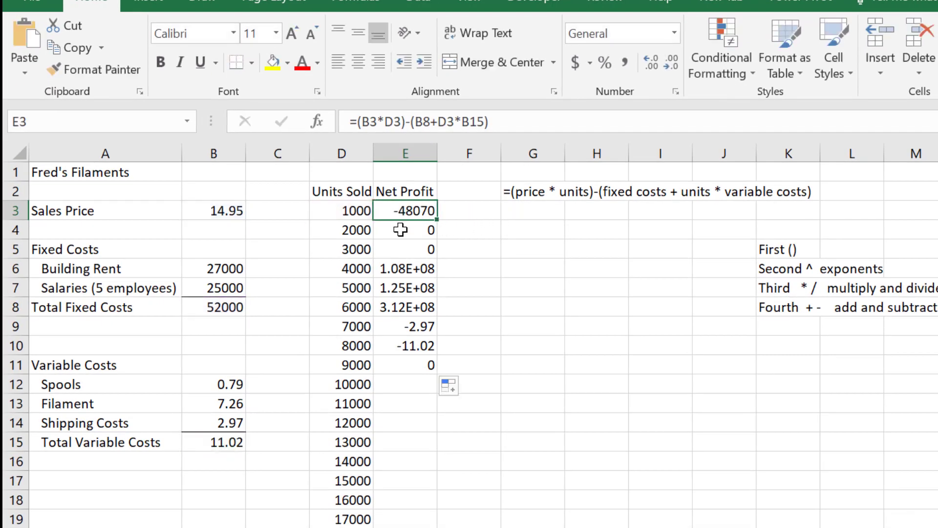
double_click(400, 230)
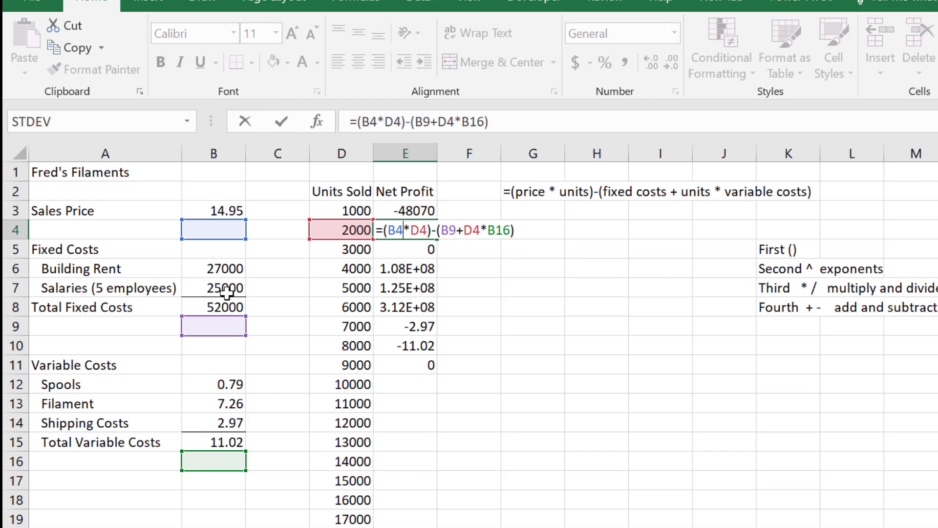
key("Escape")
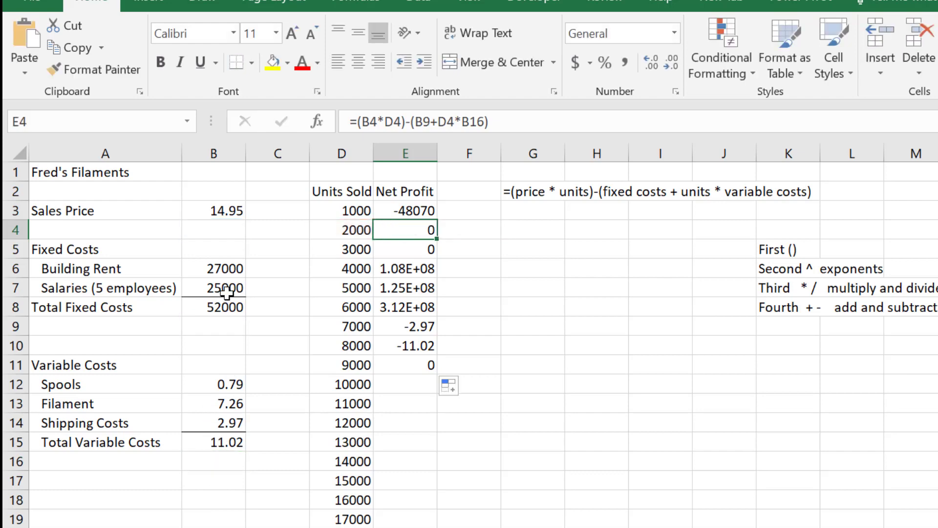
Step: Make the sales price reference in the E3 net profit formula absolute as $B$3
double_click(410, 213)
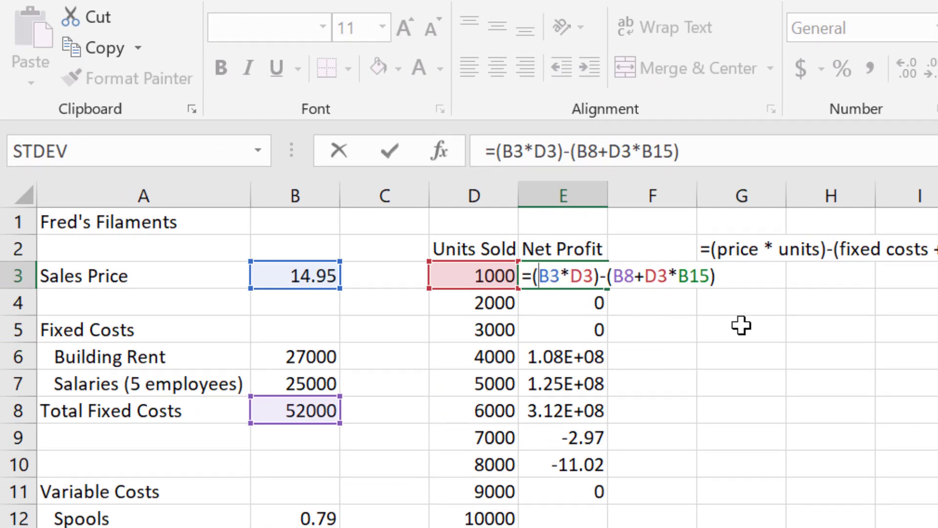
type("$B")
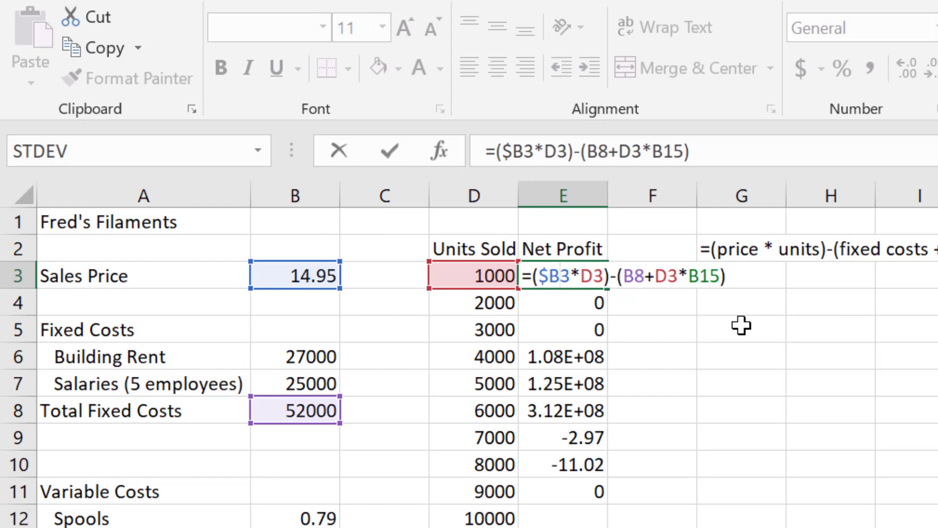
type("$")
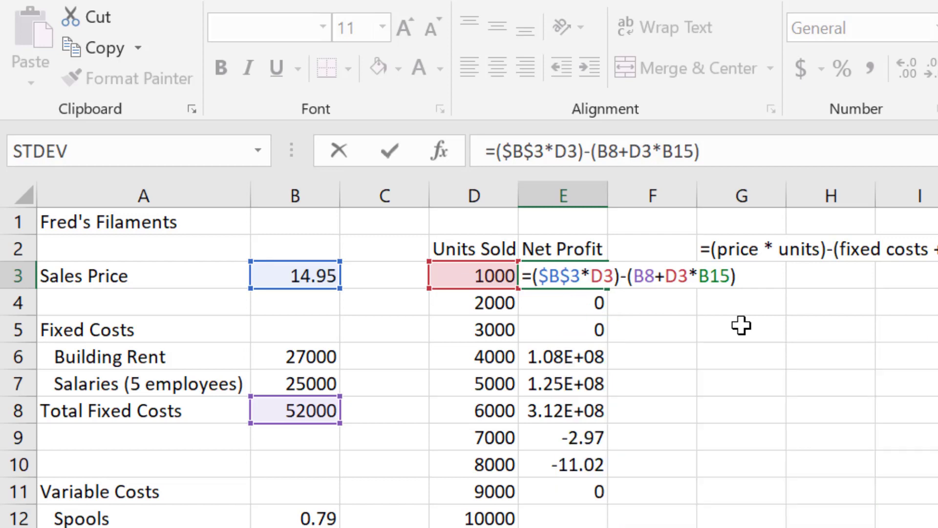
Step: Lock the row of the total fixed costs reference in the E3 formula, making it B$8
key("Right")
key("Right")
key("Left")
key("Left")
key("Right")
key("Right")
key("Right")
type("$")
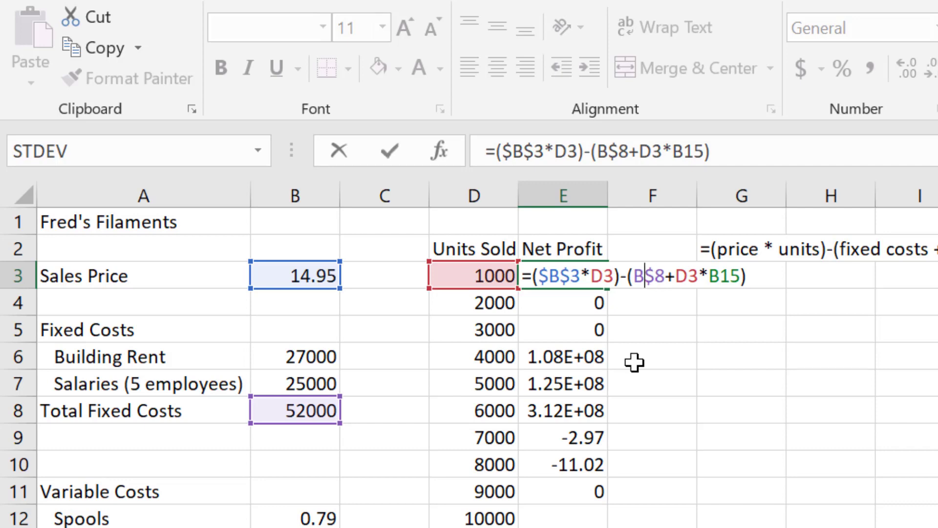
type("$")
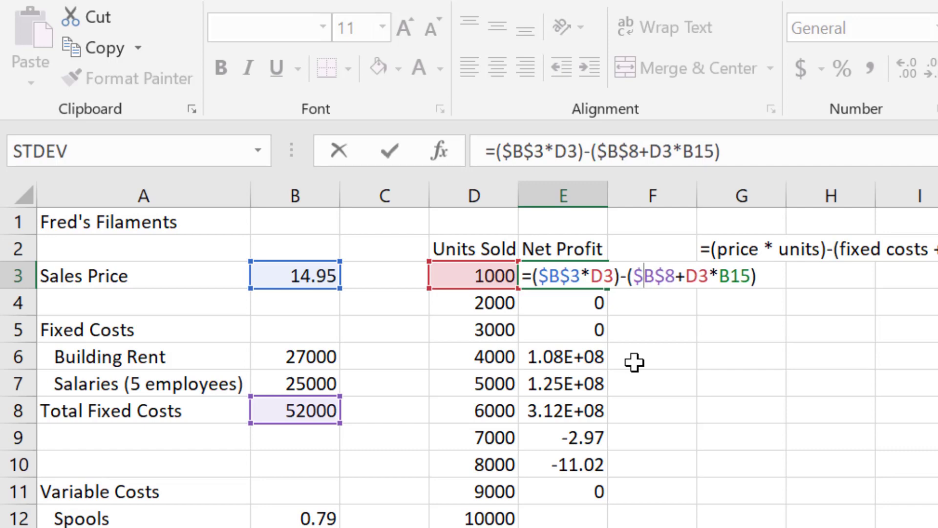
key("BackSpace")
key("Right")
key("Right")
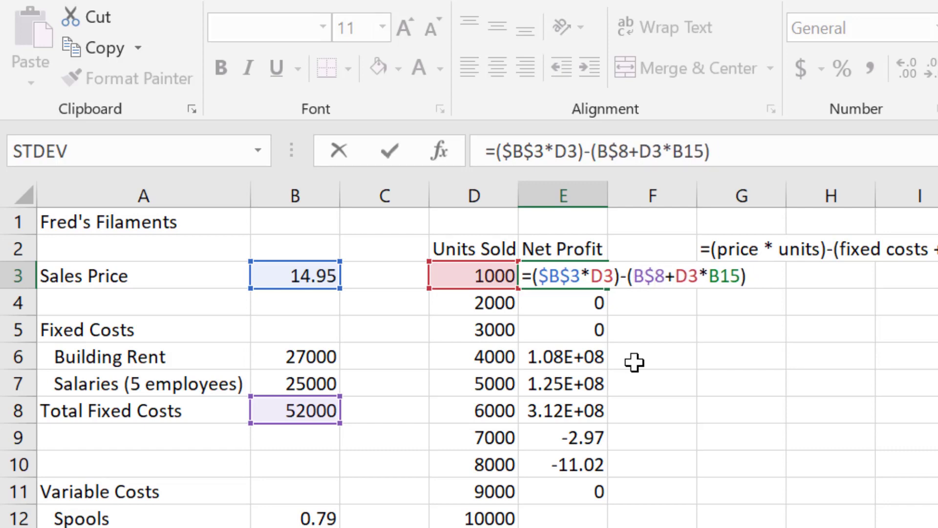
Step: Lock the row of the total variable costs reference as B$15 and commit the E3 formula
key("Right")
key("Right")
type("$")
key("Left")
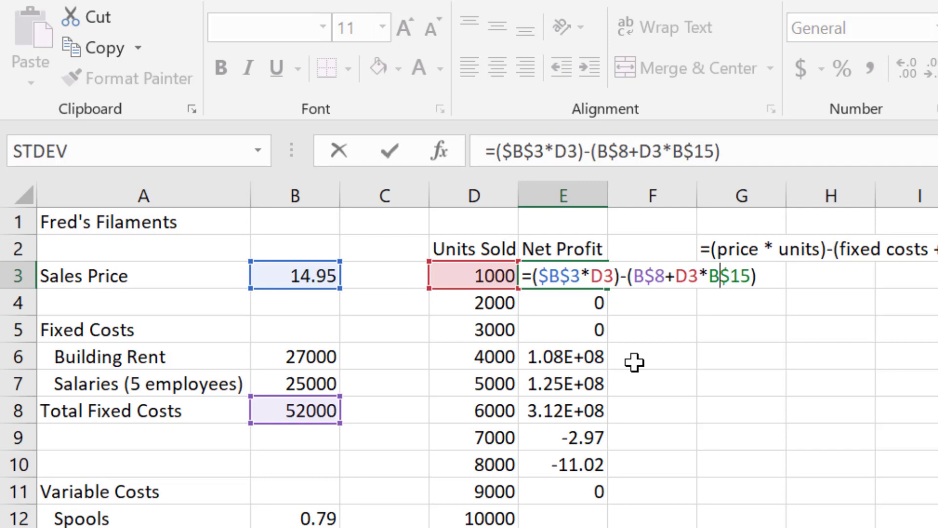
key("Left")
key("Return")
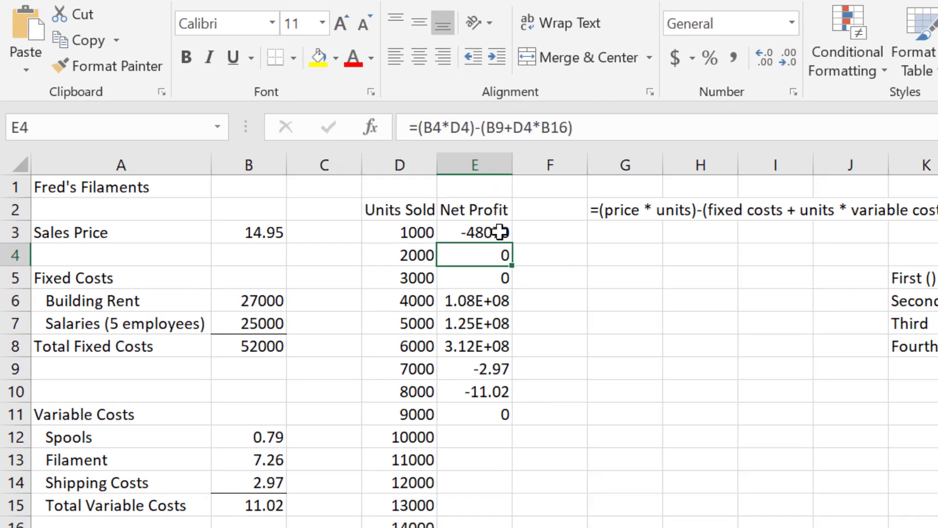
Step: Fill the corrected net profit formula from E3 down through E19, alongside the 17000 units row
left_click(599, 280)
left_click_drag(439, 209, 440, 511)
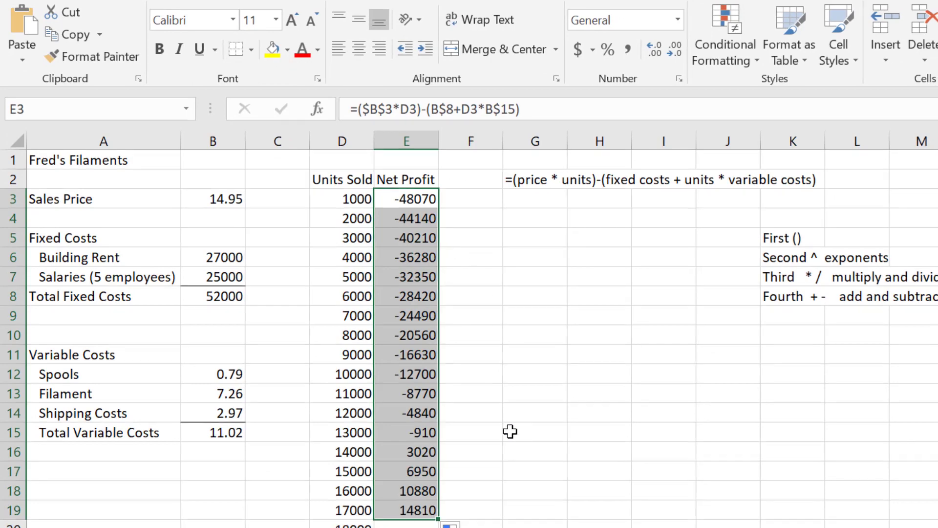
left_click(510, 432)
Step: Extend the net profit formula from E19 down through E32, alongside the 30000 units row
scroll(489, 390, "down", 2)
left_click(339, 318)
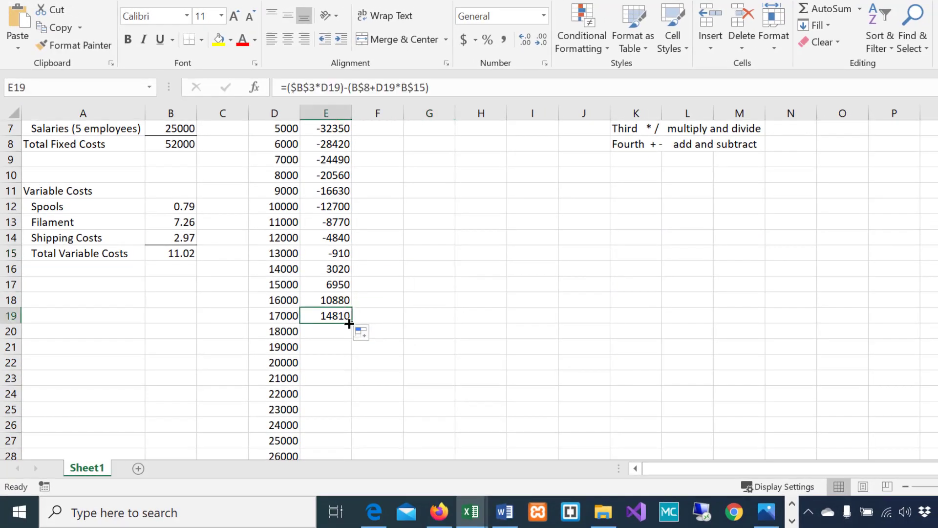
left_click_drag(351, 324, 353, 443)
scroll(370, 334, "up", 4)
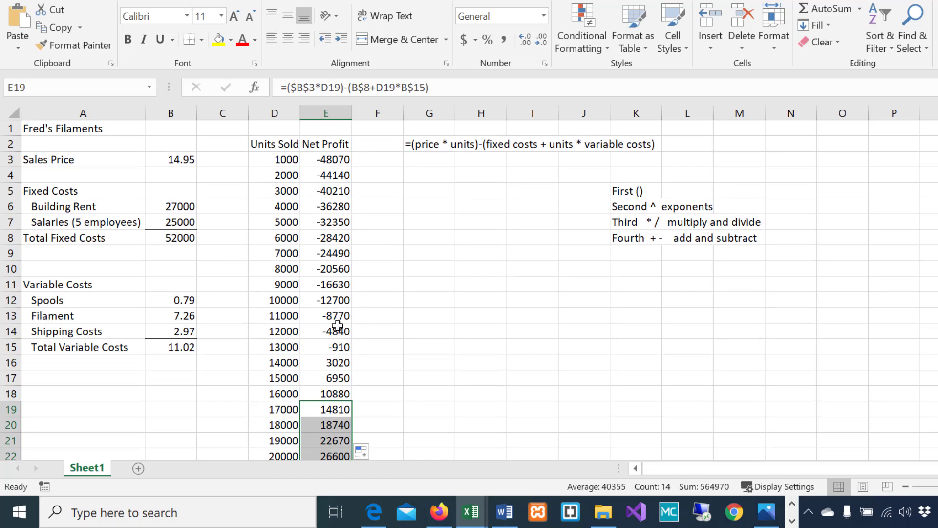
scroll(342, 320, "down", 4)
scroll(343, 321, "down", 1)
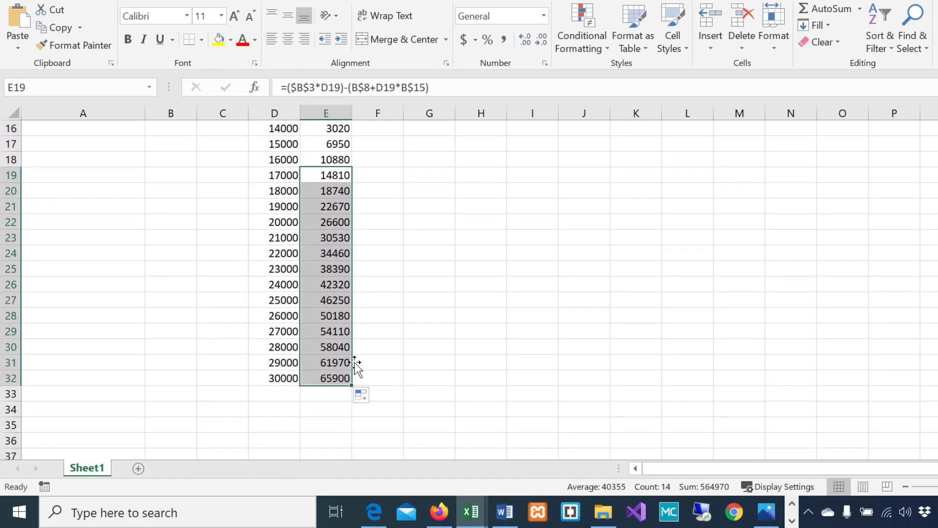
Step: Select D15:E16 to examine the 13000 and 14000 units rows around the break-even point
scroll(356, 367, "up", 4)
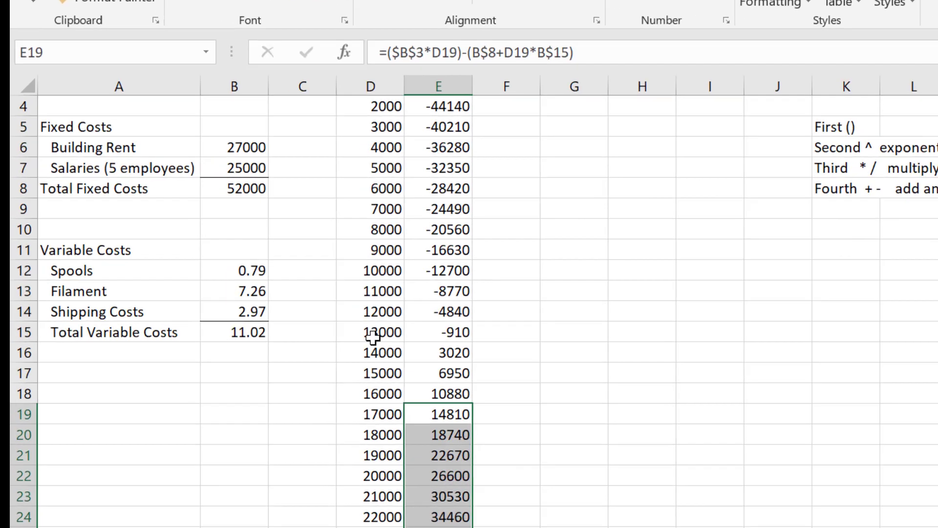
left_click_drag(277, 300, 312, 310)
left_click_drag(504, 373, 506, 376)
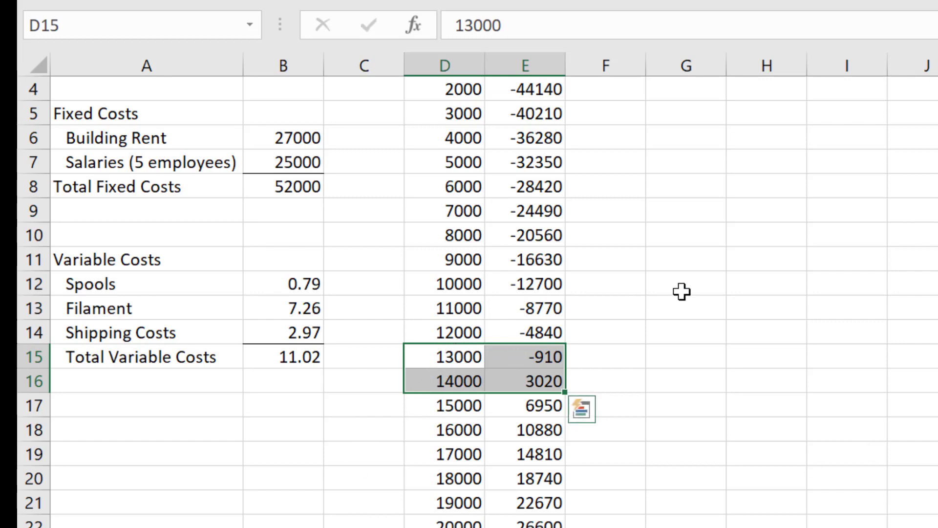
left_click(430, 357)
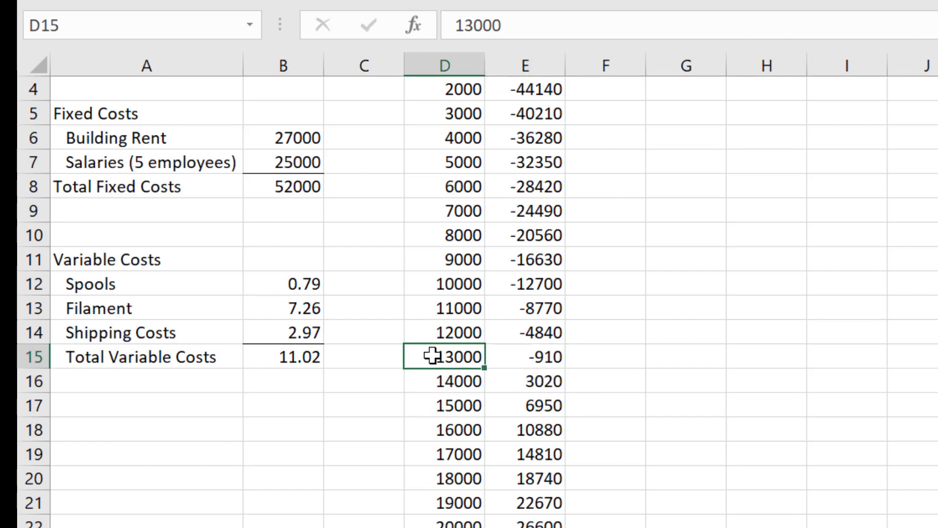
left_click_drag(430, 357, 525, 364)
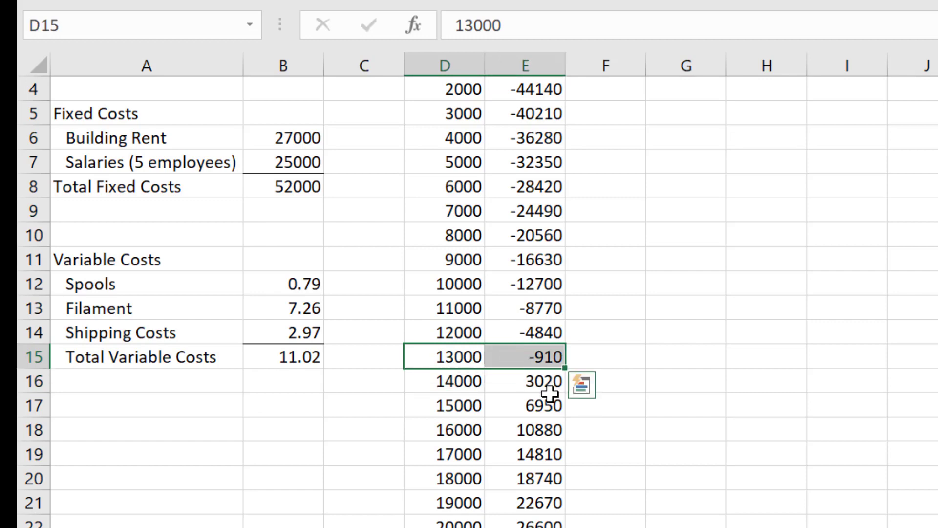
right_click(525, 357)
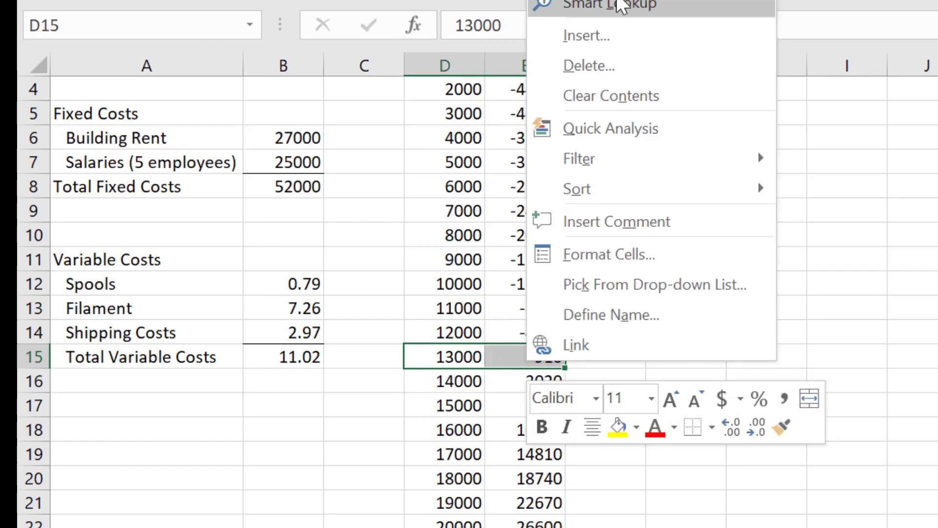
key("ctrl+c")
scroll(591, 276, "down", 1)
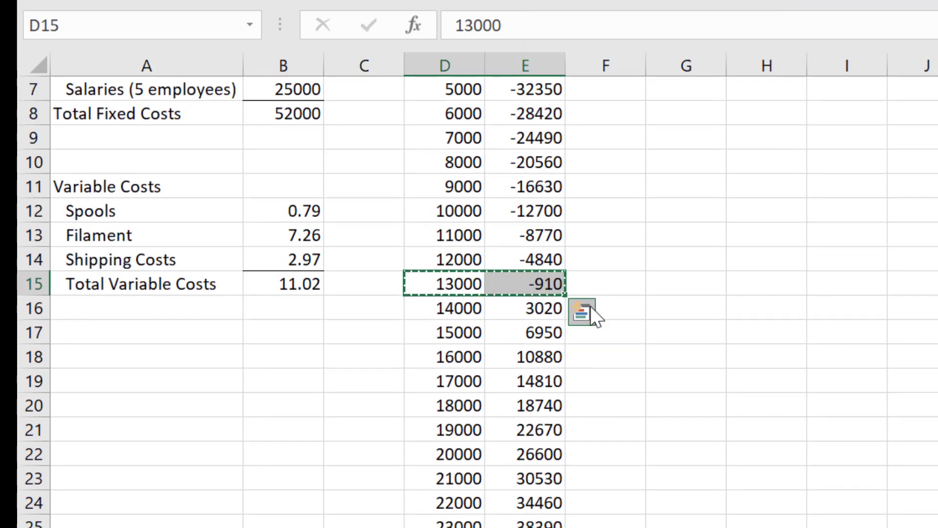
key("Escape")
Step: Fill the units sold and net profit cells D32:E32 down one row into row 33
scroll(547, 406, "down", 4)
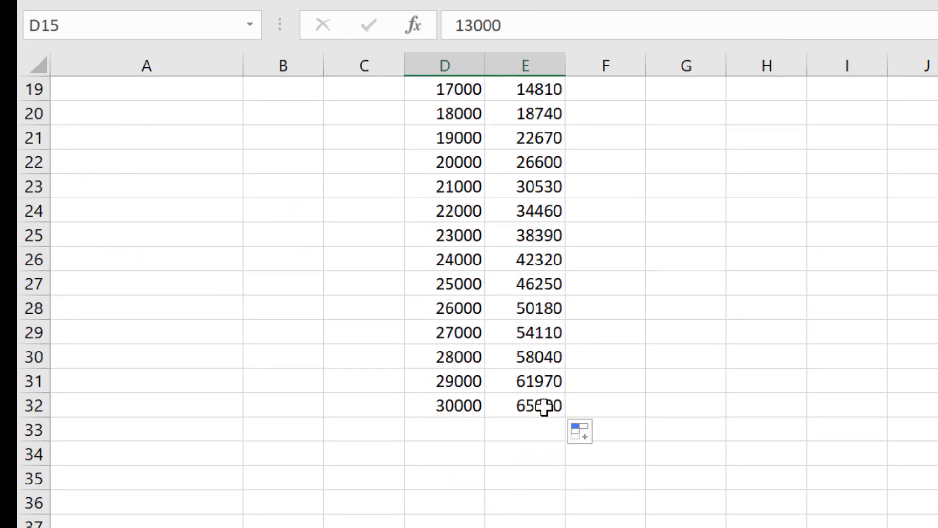
left_click_drag(444, 400, 524, 405)
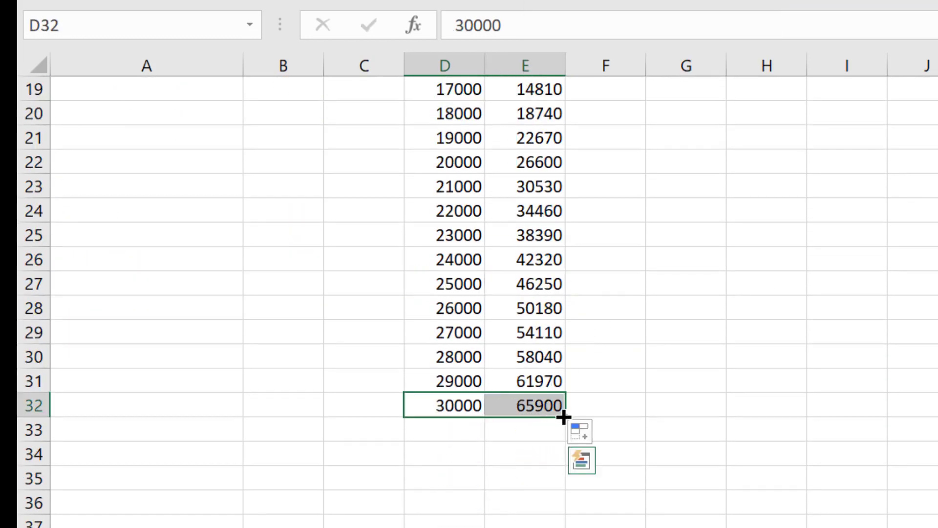
left_click_drag(563, 436, 561, 445)
left_click(541, 519)
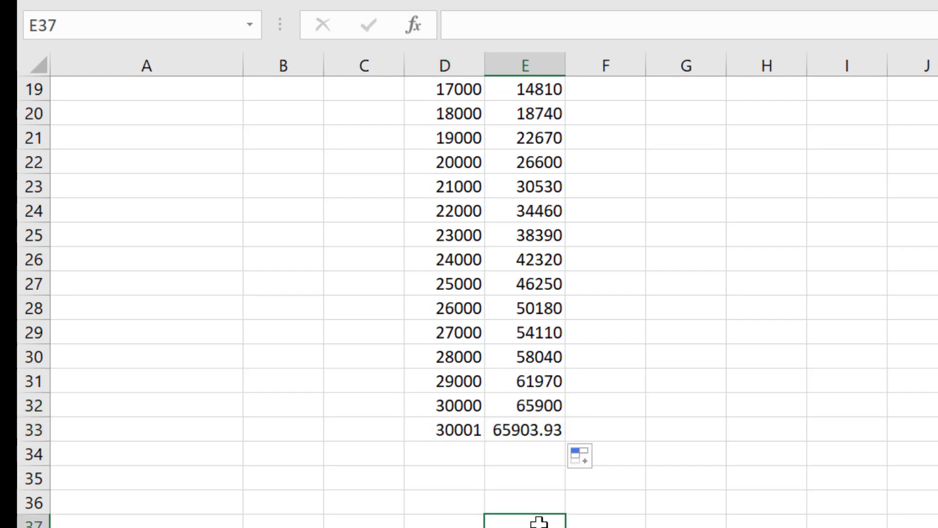
Step: Try 13500 and 13250 as the units sold in D33 to search for the break-even point
left_click(464, 429)
scroll(928, 478, "up", 3)
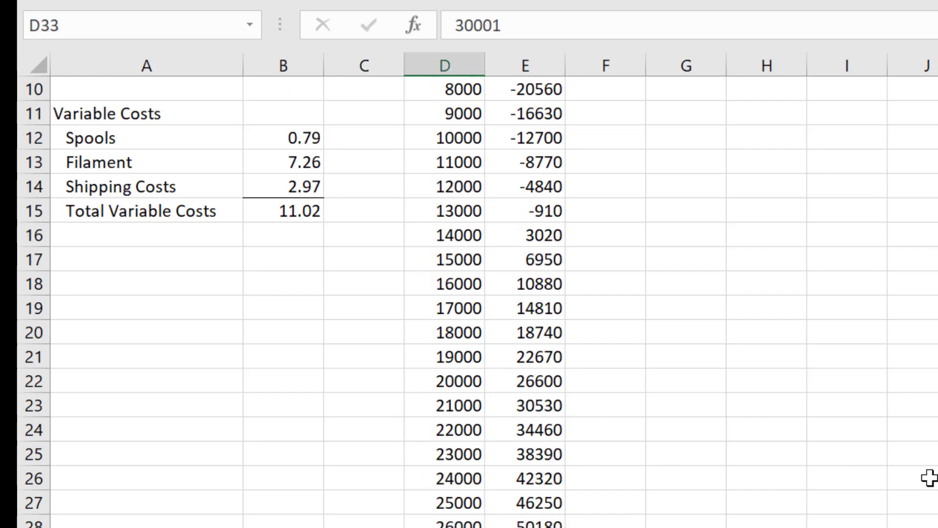
scroll(928, 478, "down", 2)
type("13500")
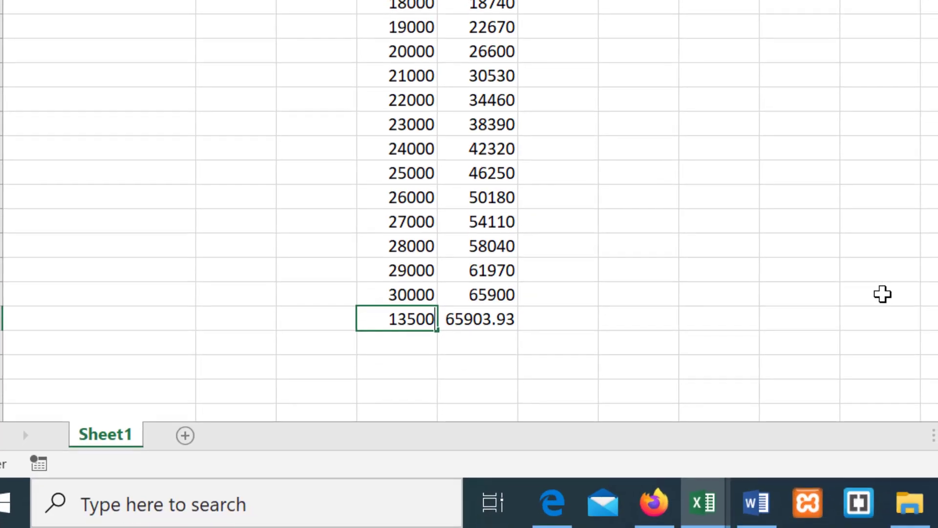
key("Tab")
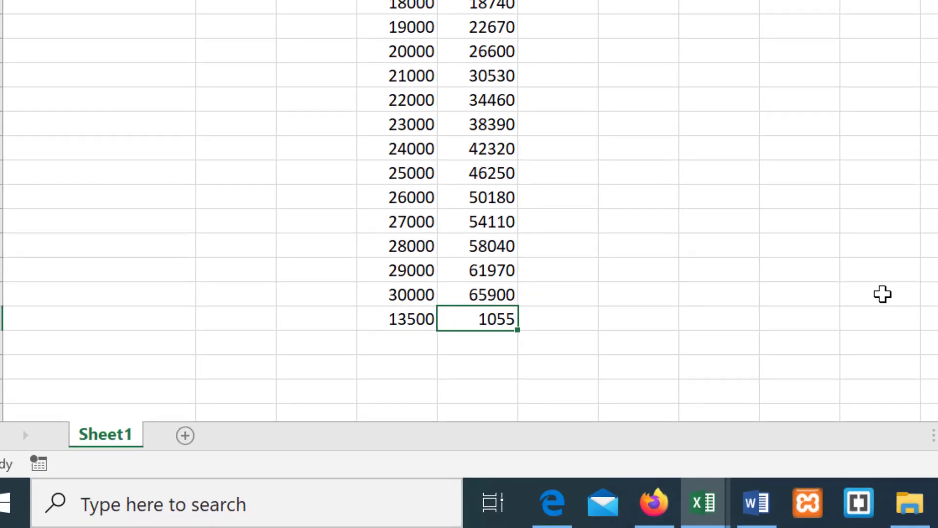
key("Left")
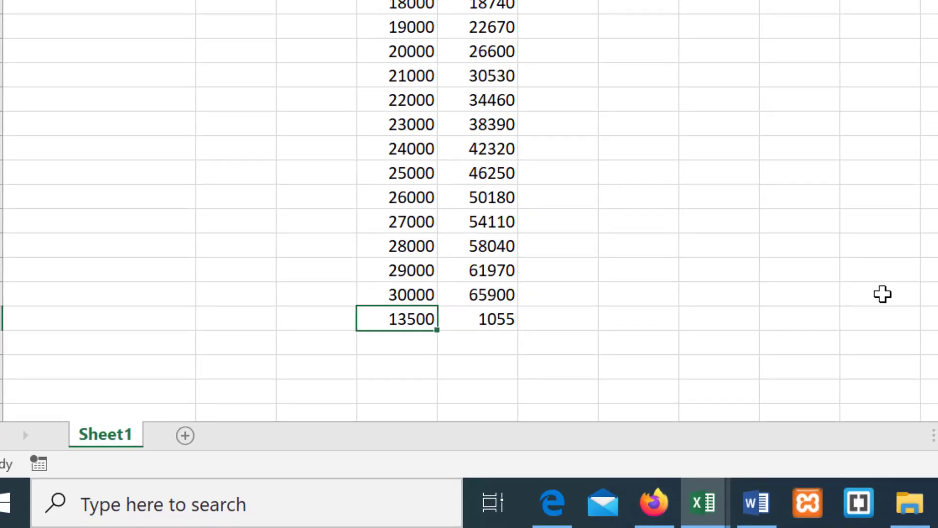
type("13250")
key("Return")
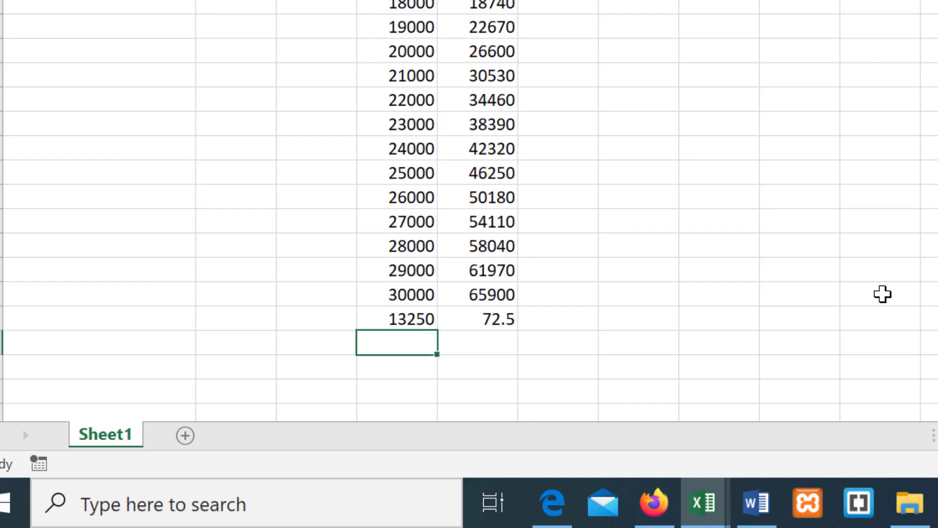
Step: Try 13200 and 13225 as the units sold in D33 to narrow down the break-even point
key("Up")
type("13200")
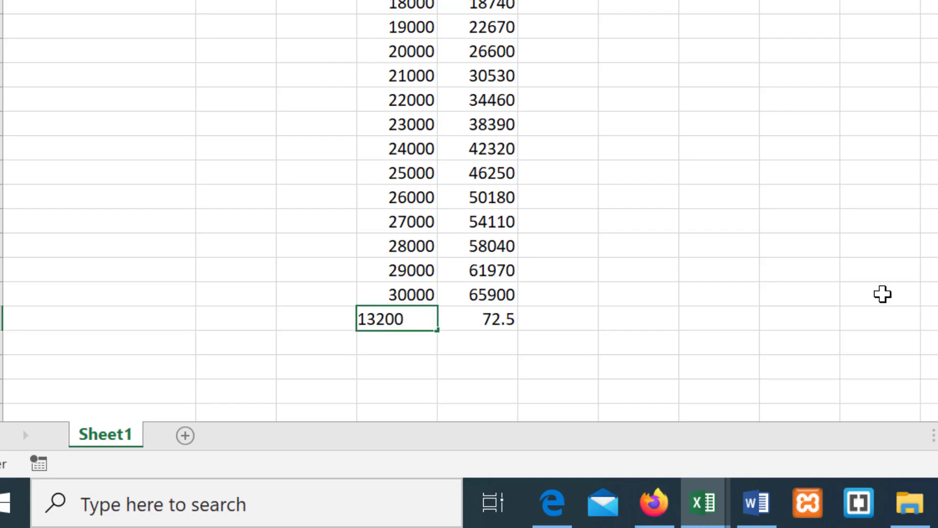
key("Return")
key("Up")
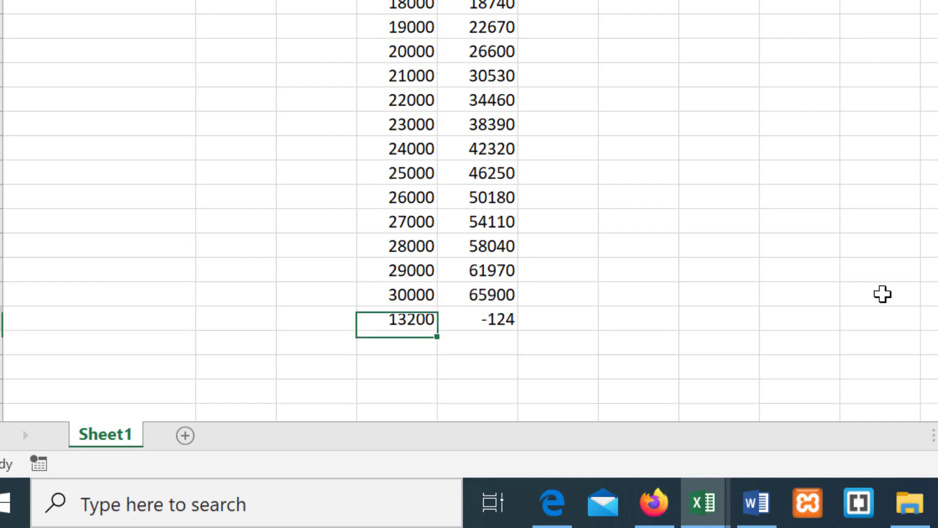
type("13225")
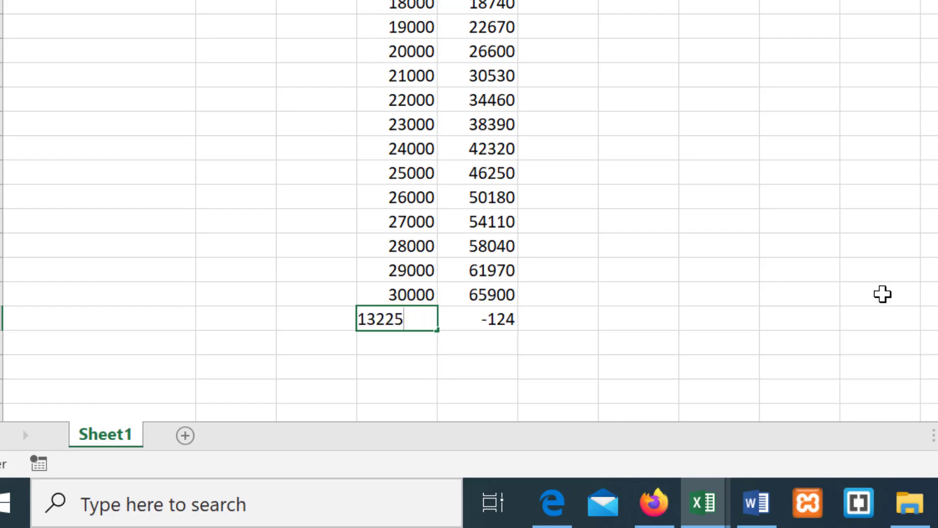
key("Return")
key("Up")
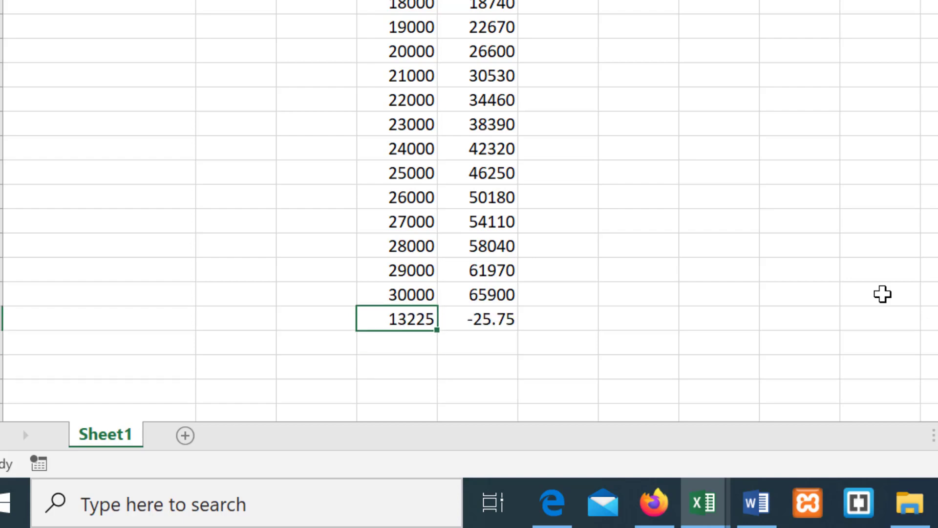
Step: Try 13230 and 13235 as the units sold in D33 to get closer to the break-even point
type("132")
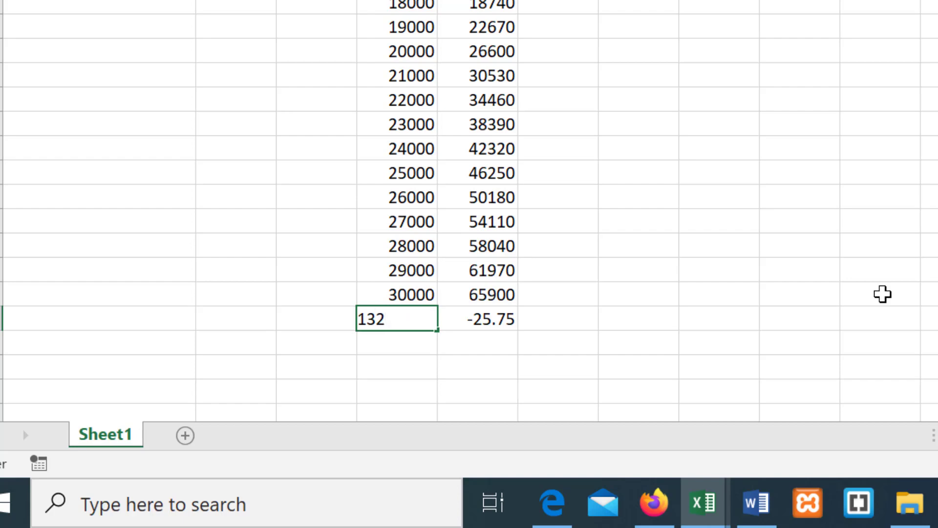
type("30")
key("Return")
key("Up")
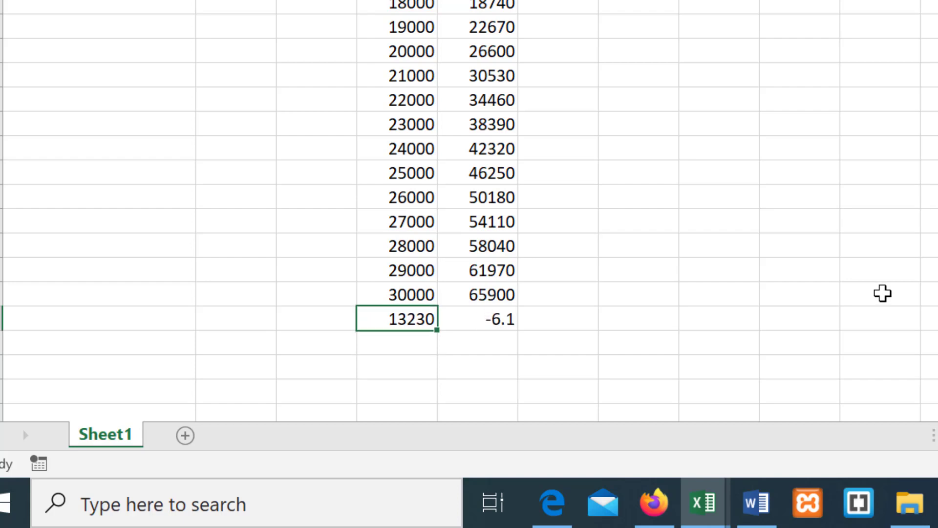
type("13235")
key("Return")
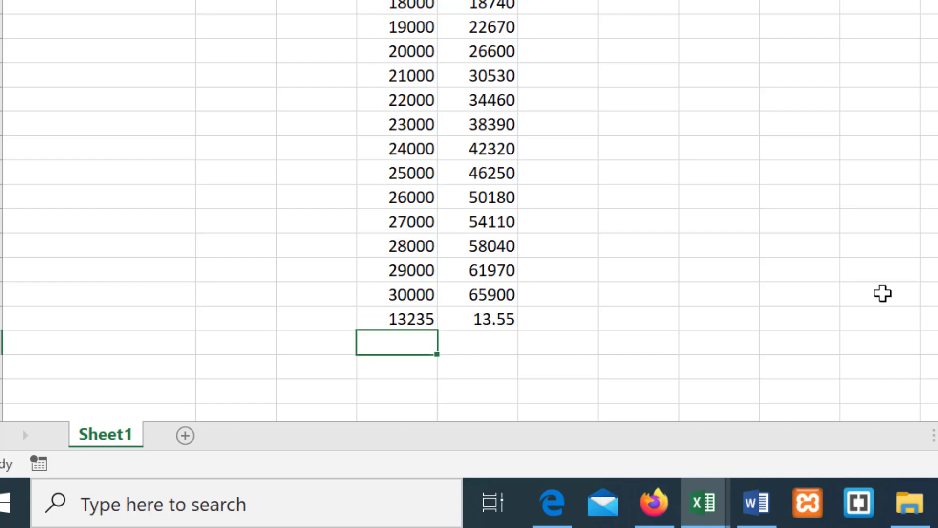
Step: Try 13233 and 13232 as the units sold in D33 to pinpoint the break-even point
key("Up")
type("132")
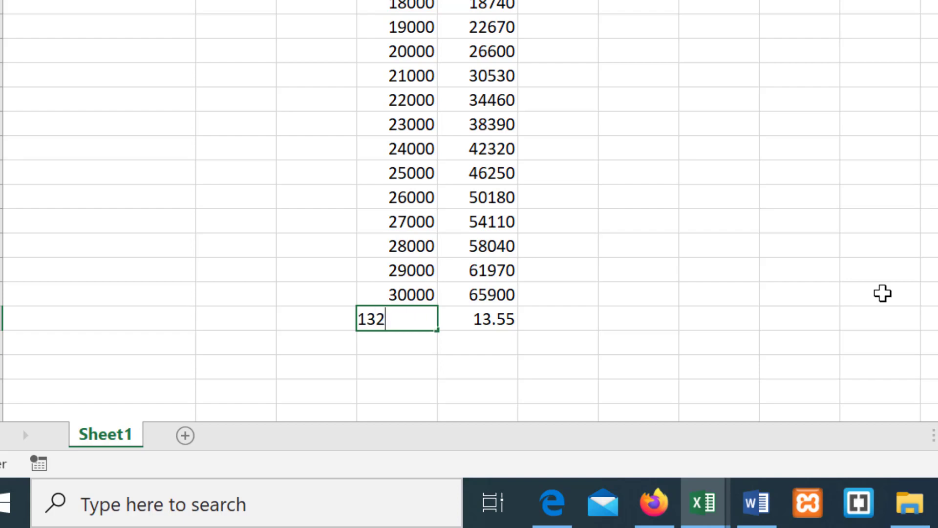
type("33")
key("Return")
key("Up")
key("F2")
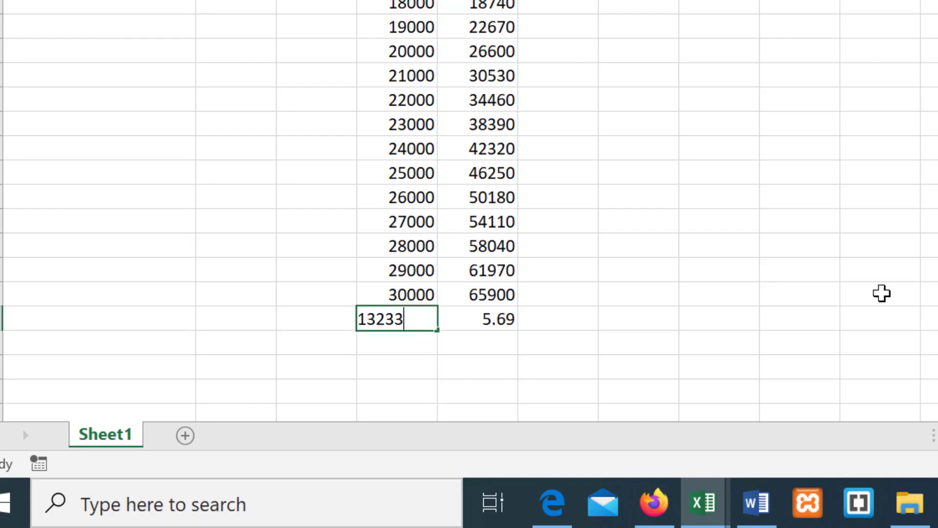
key("BackSpace")
key("BackSpace")
key("BackSpace")
type("232")
key("Return")
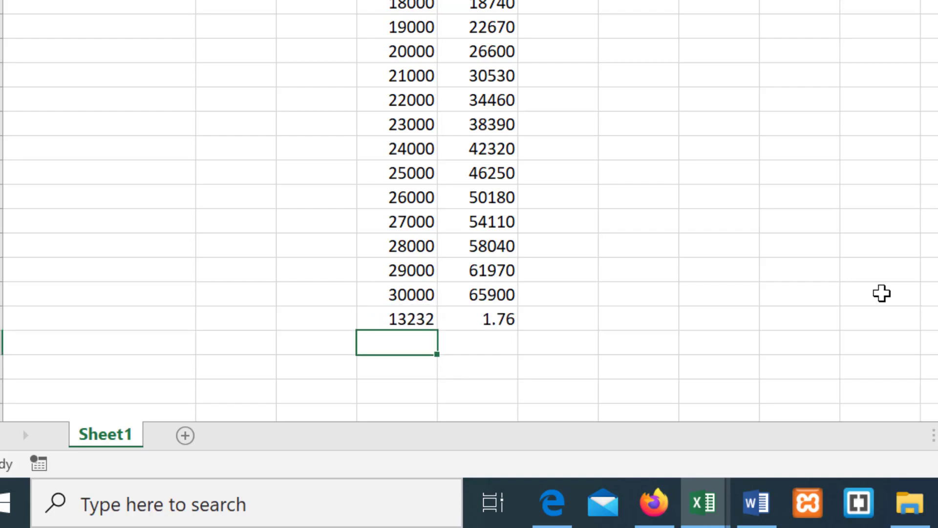
Step: Test 13231 as the units sold in D33, settle on 13232, and check the row D33:E33
key("Up")
key("F2")
key("BackSpace")
key("BackSpace")
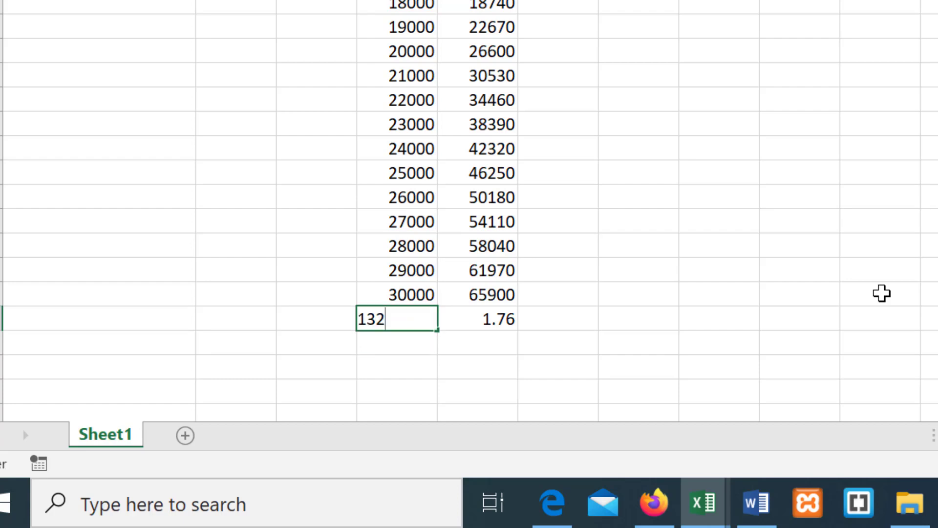
key("Return")
key("Up")
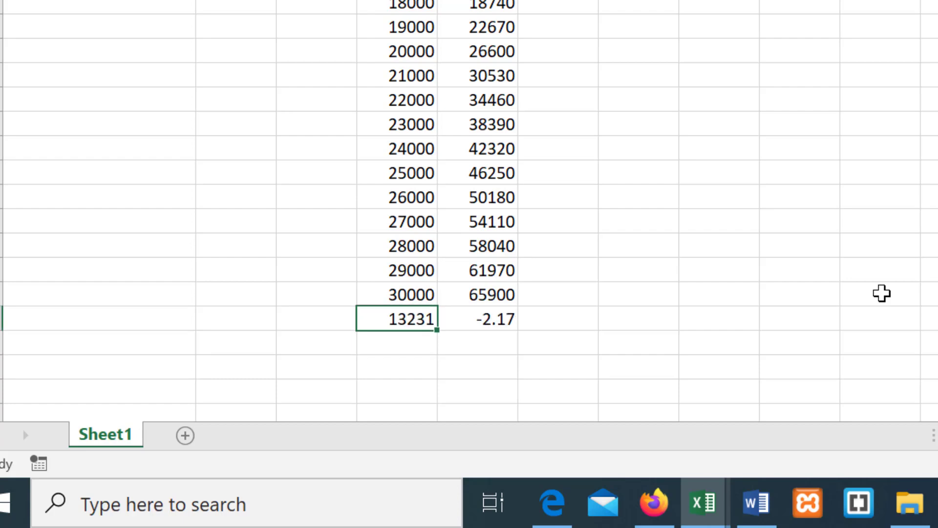
type("13232")
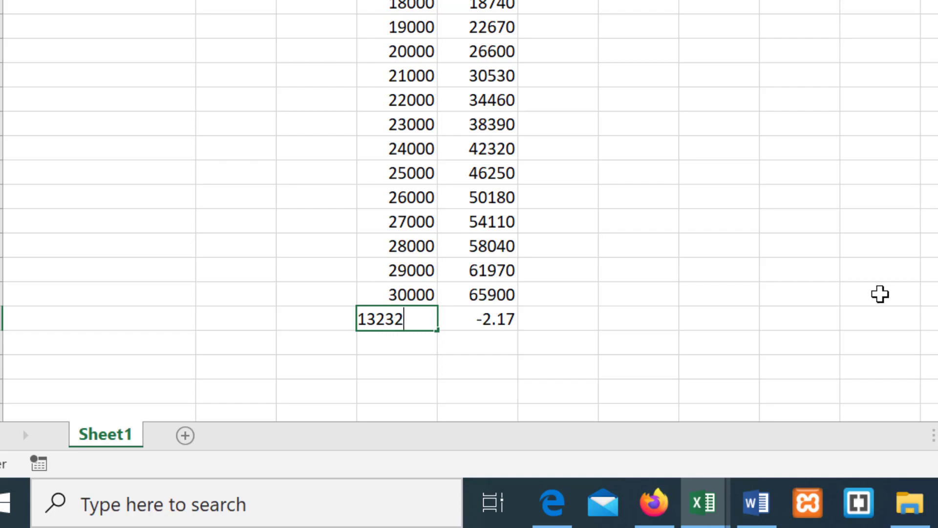
key("Return")
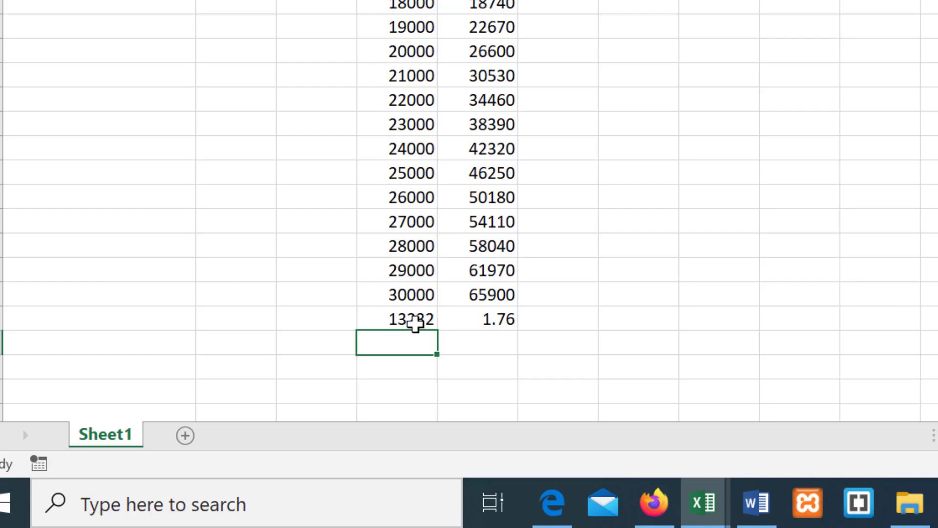
left_click_drag(416, 322, 461, 320)
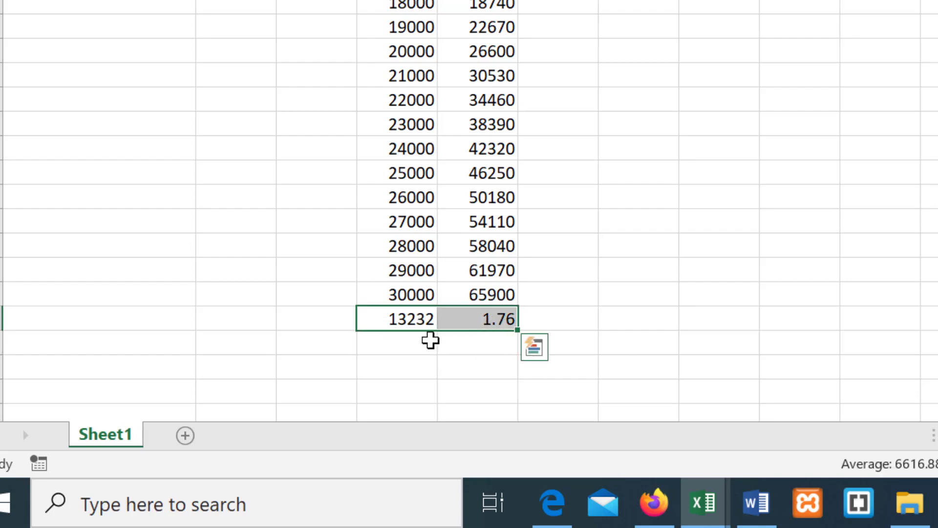
left_click(635, 272)
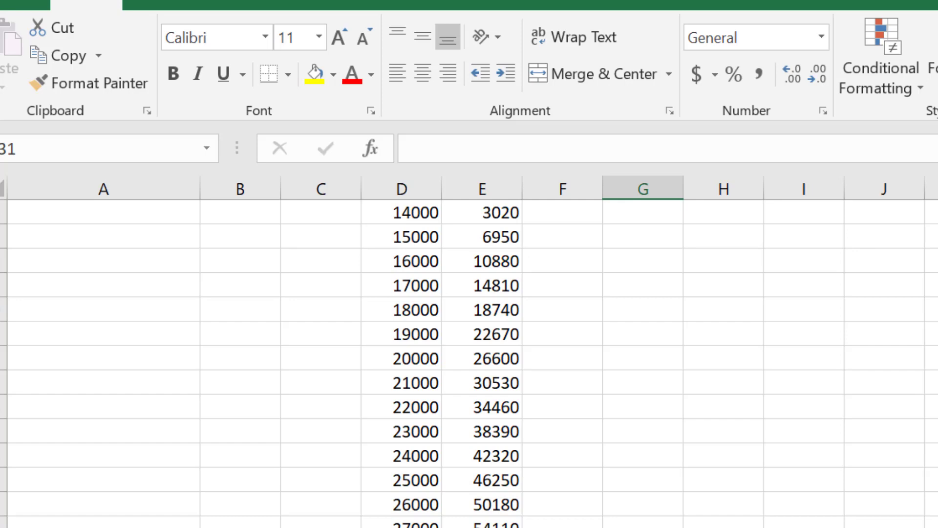
Step: Copy the break-even row D33:E33 and paste it into H33:I33
left_click(401, 526)
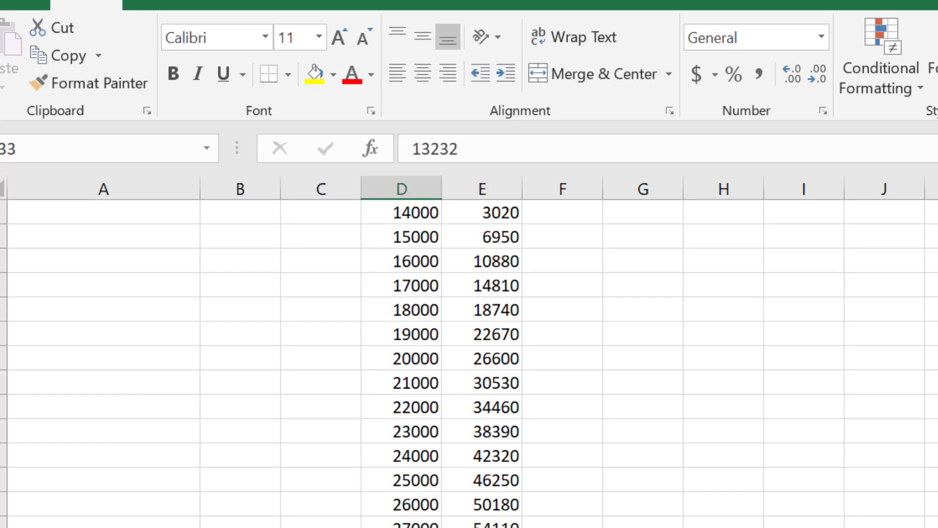
left_click_drag(381, 494, 461, 504)
right_click(379, 395)
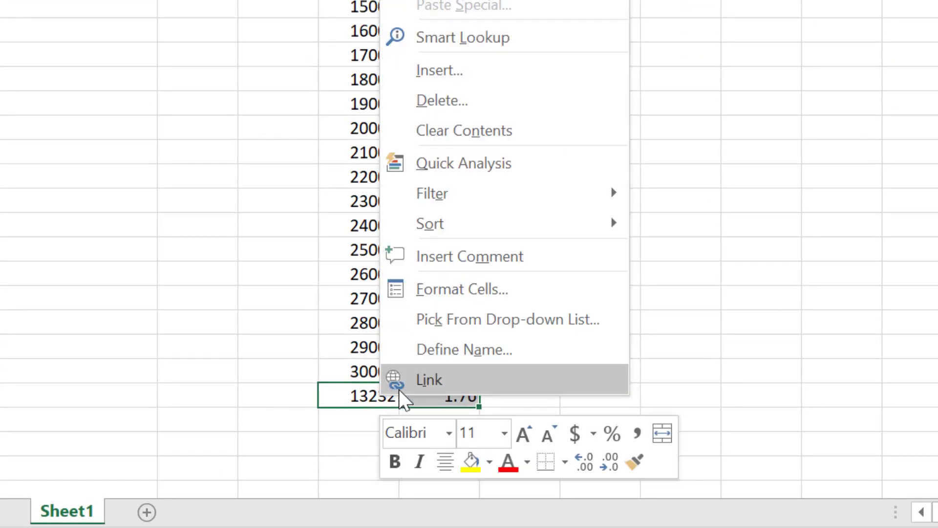
key("ctrl+c")
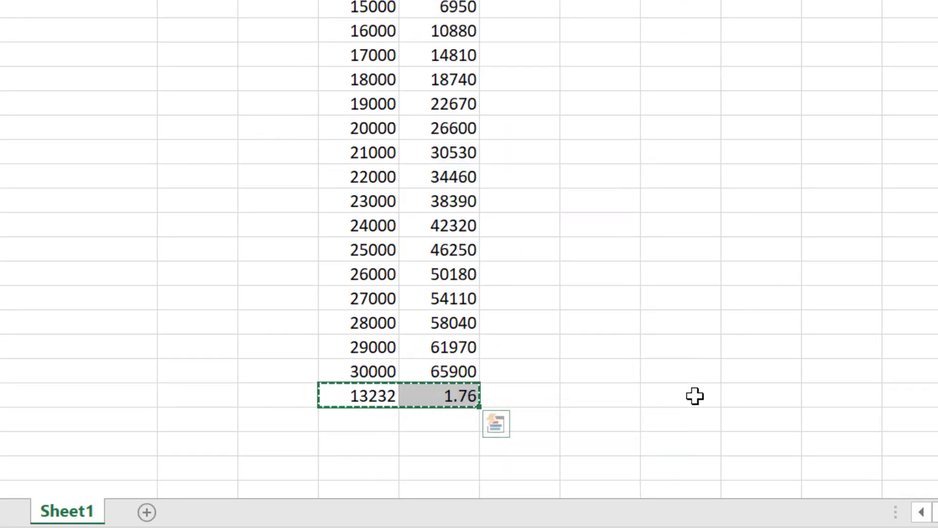
right_click(695, 396)
left_click(728, 2)
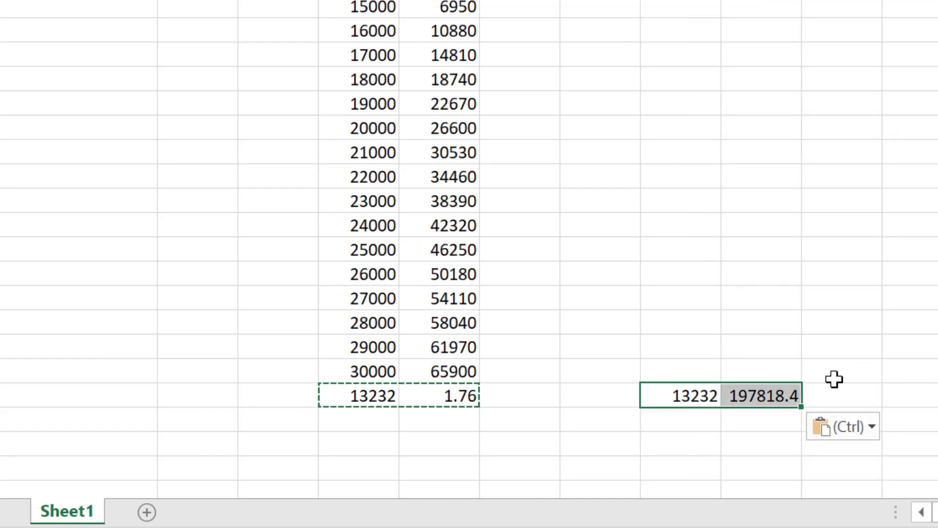
Step: Examine which price, fixed cost and variable cost cells the pasted net profit formula in I33 refers to
left_click(777, 396)
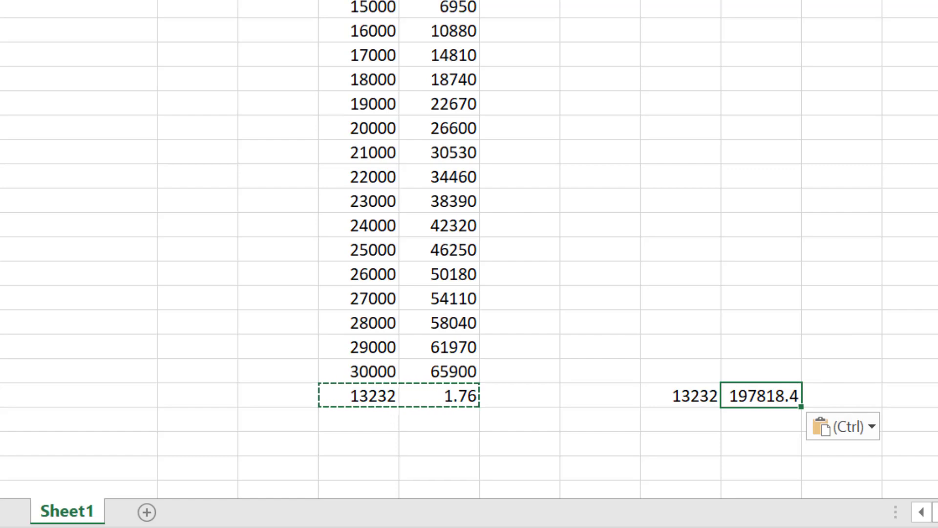
scroll(646, 354, "up", 2)
scroll(646, 354, "down", 1)
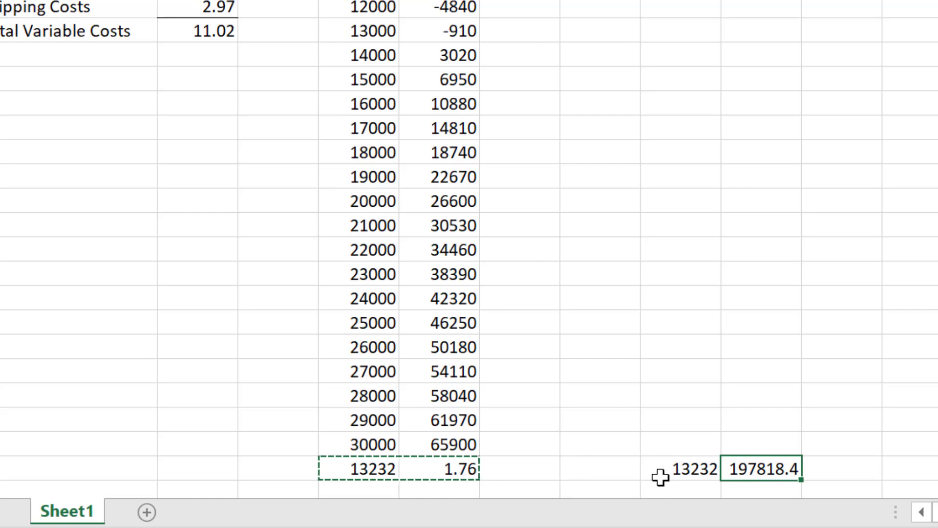
scroll(588, 303, "up", 4)
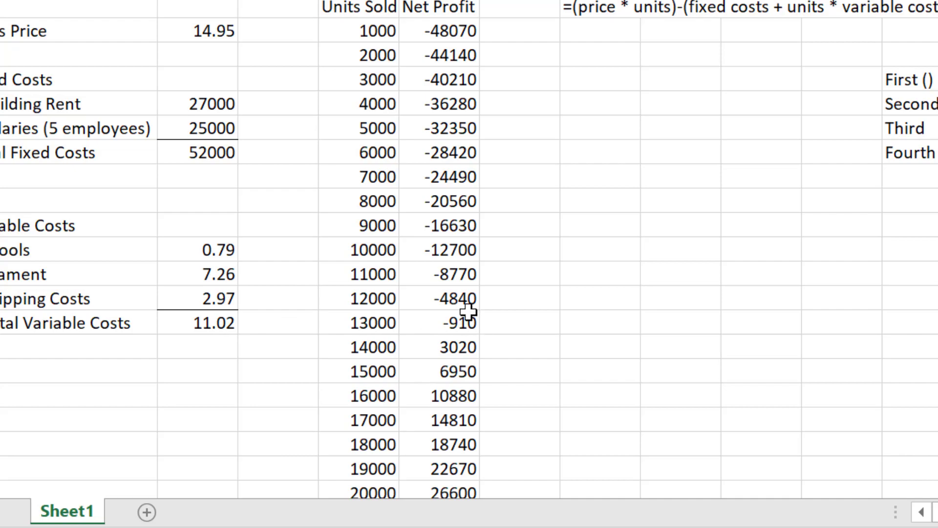
scroll(751, 340, "down", 4)
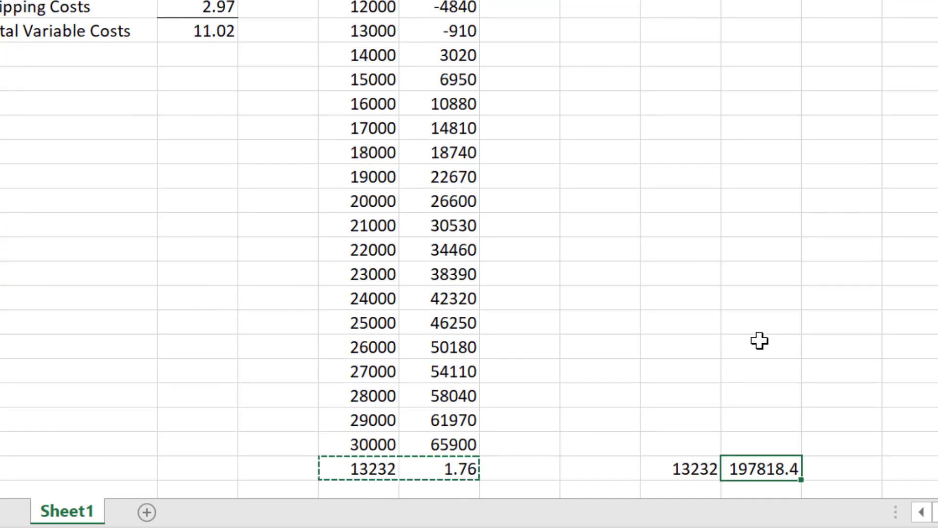
double_click(747, 469)
scroll(733, 390, "up", 4)
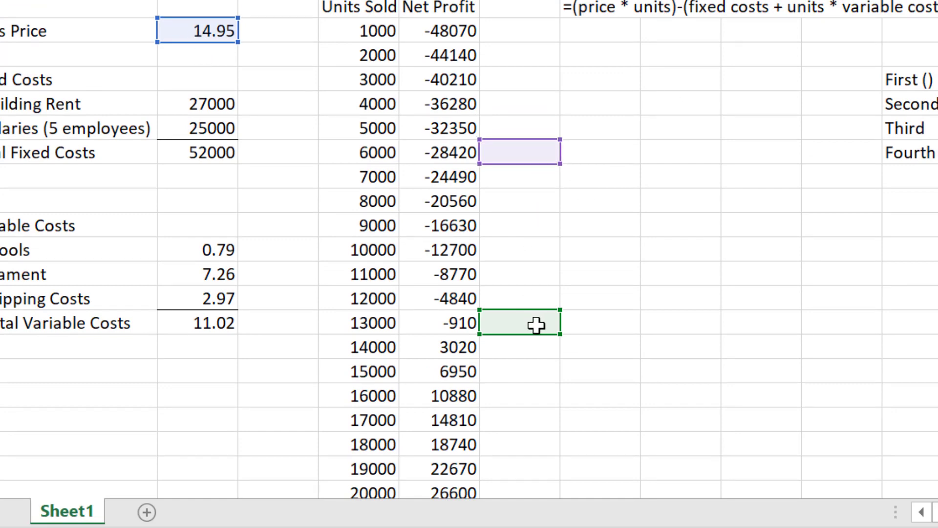
scroll(763, 326, "down", 3)
scroll(762, 325, "down", 3)
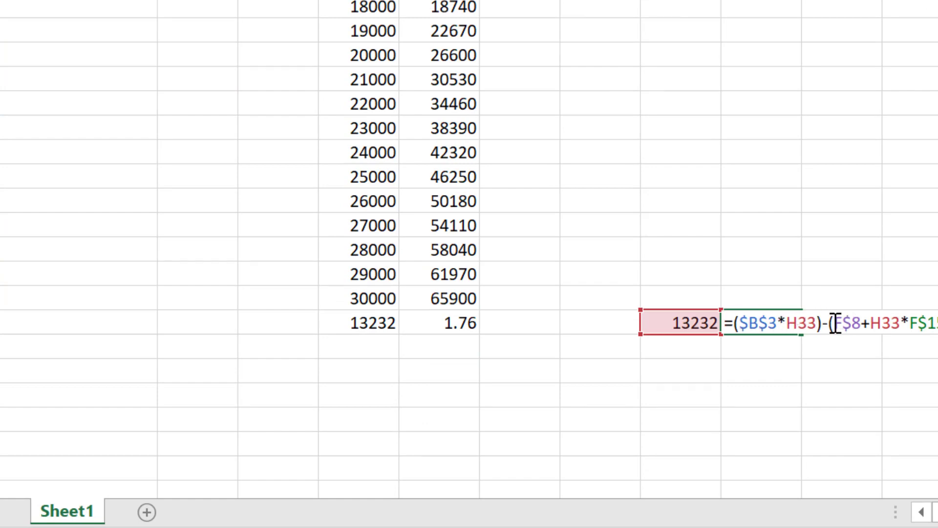
key("ctrl+Return")
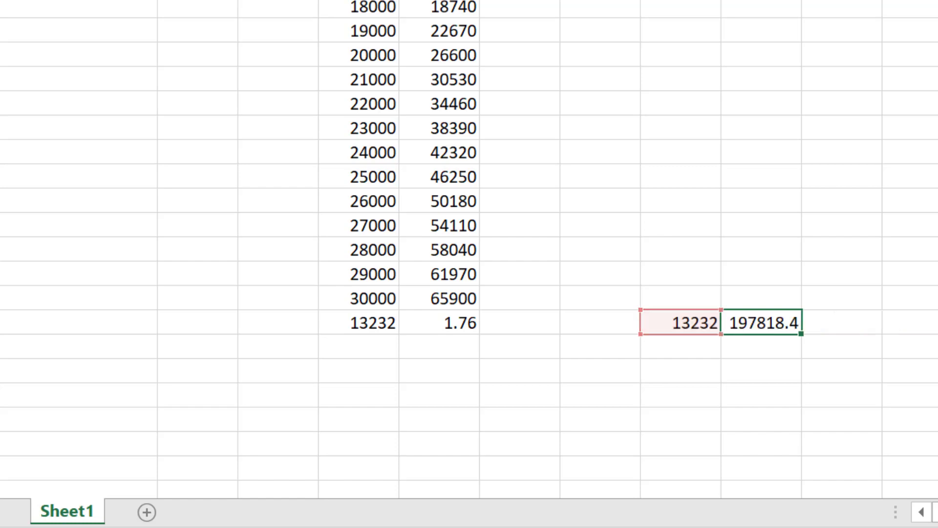
Step: Make the fixed and variable cost references absolute in E33, giving =($B$3*D33)-($B$8+D33*$B$15)
left_click(445, 324)
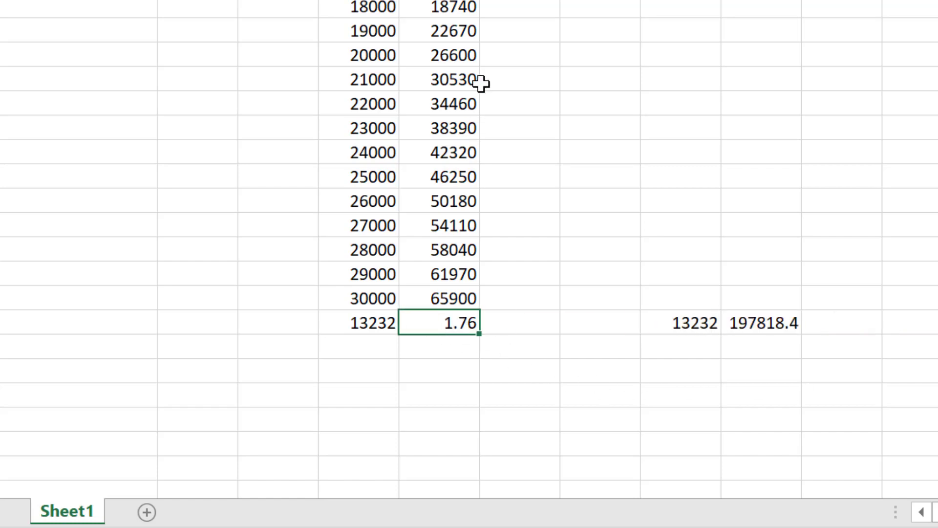
double_click(456, 326)
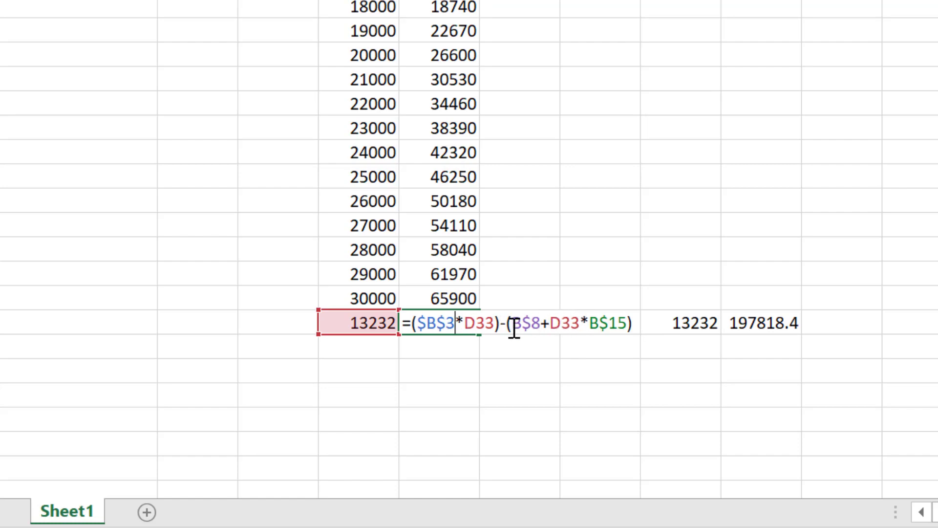
type("$")
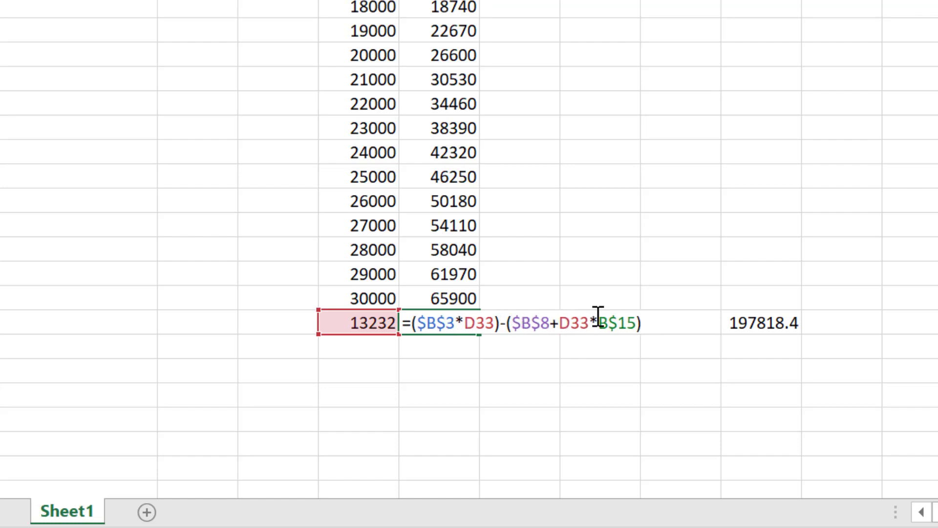
left_click(598, 323)
type("$")
key("Return")
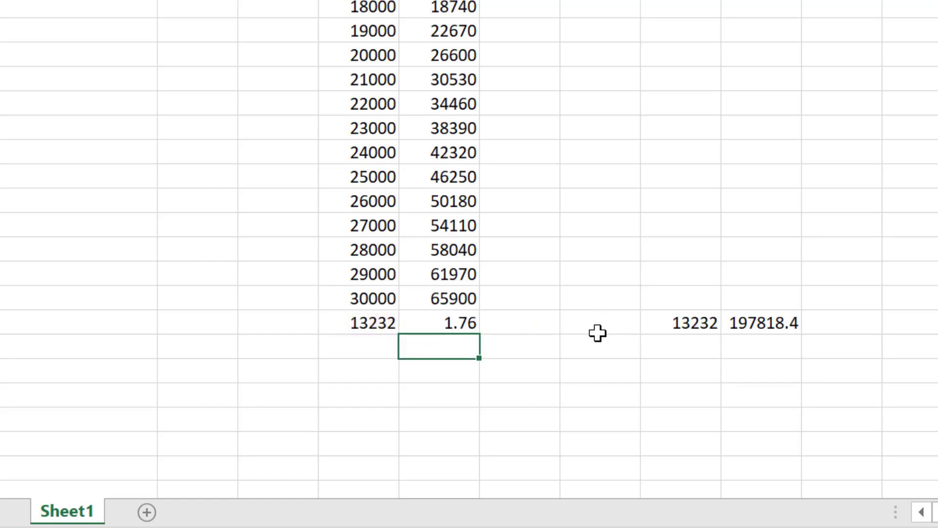
Step: Copy D33:E33 with the corrected formula and paste it over H33:I33
left_click_drag(369, 321, 455, 322)
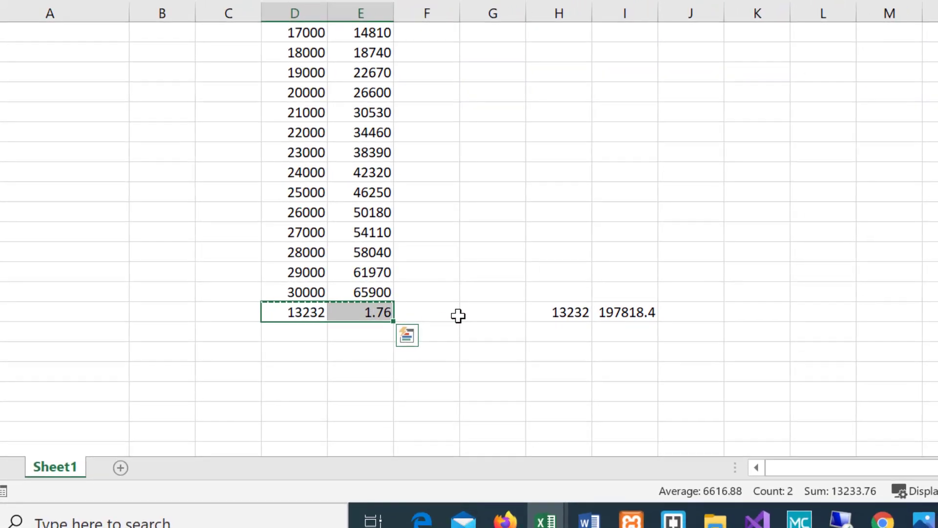
key("ctrl+c")
left_click(627, 316)
key("ctrl+v")
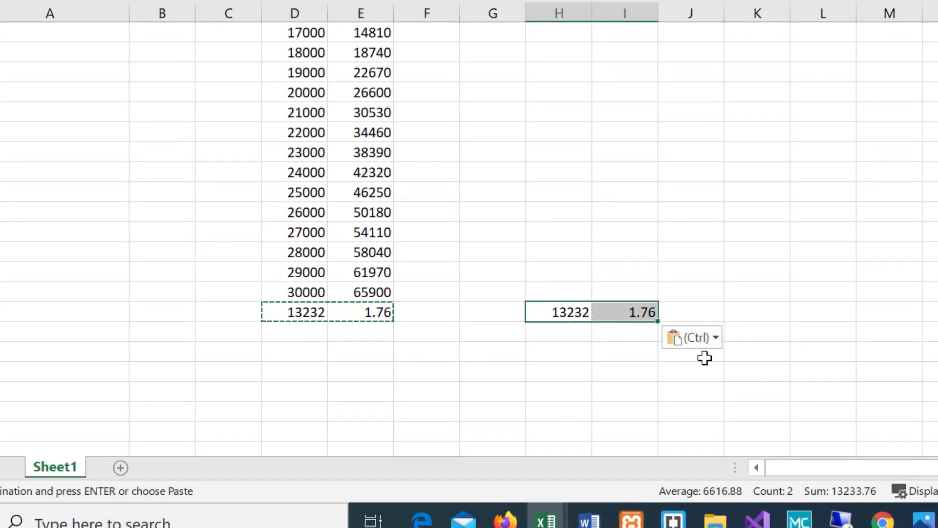
Step: Inspect the pasted units sold in H33 and open the formula in I33 to check its cell references
left_click(651, 379)
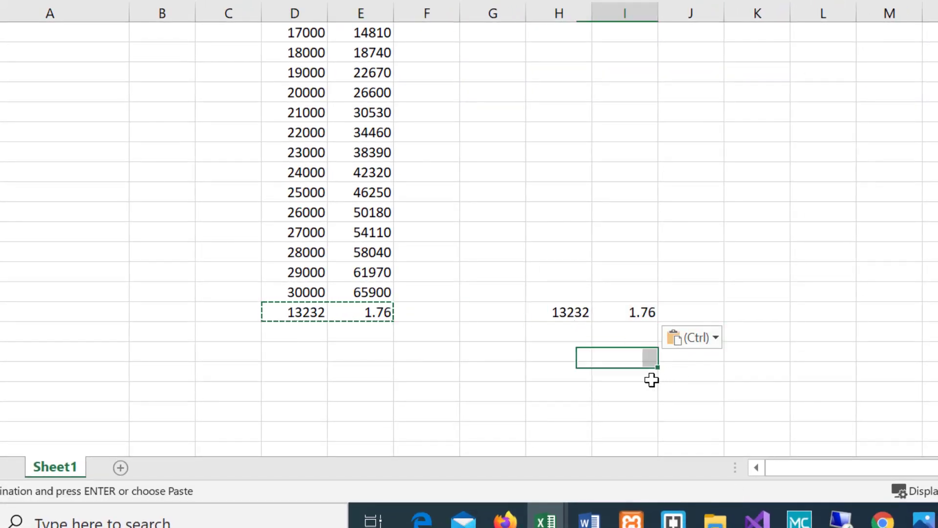
left_click(564, 314)
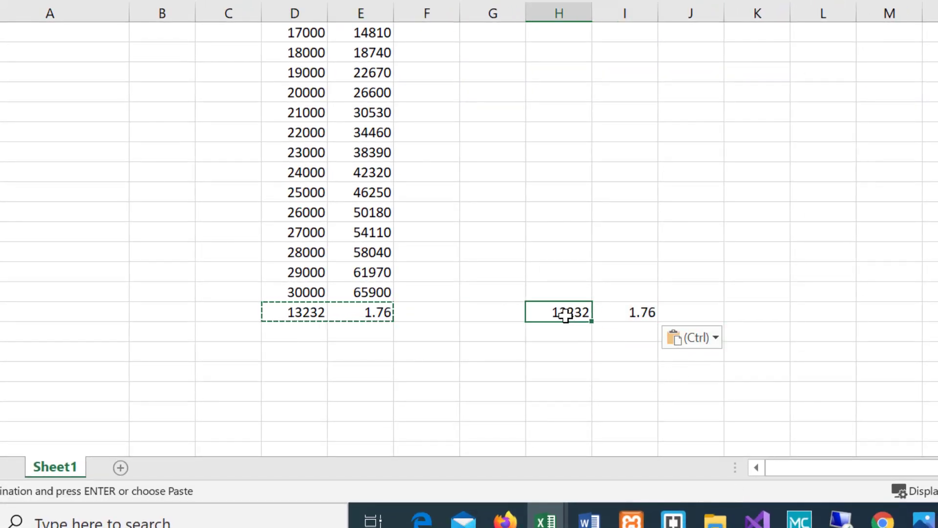
double_click(611, 310)
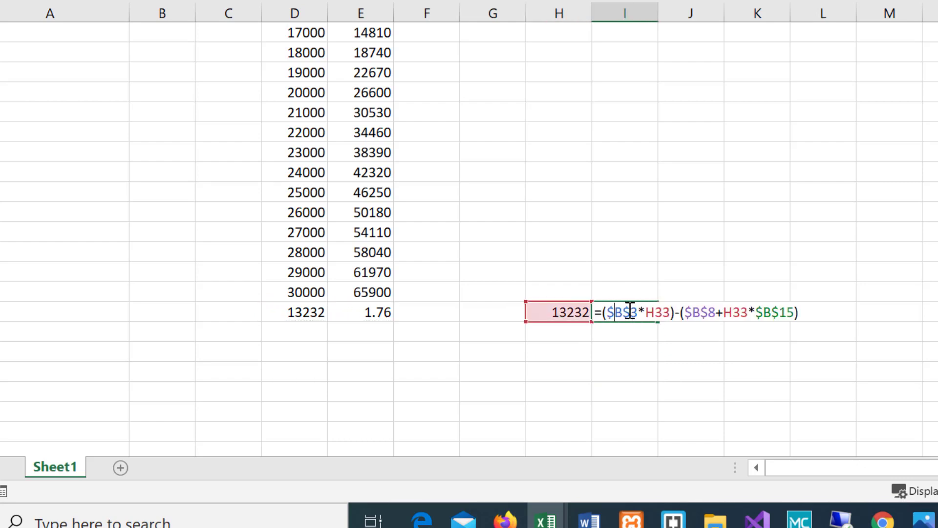